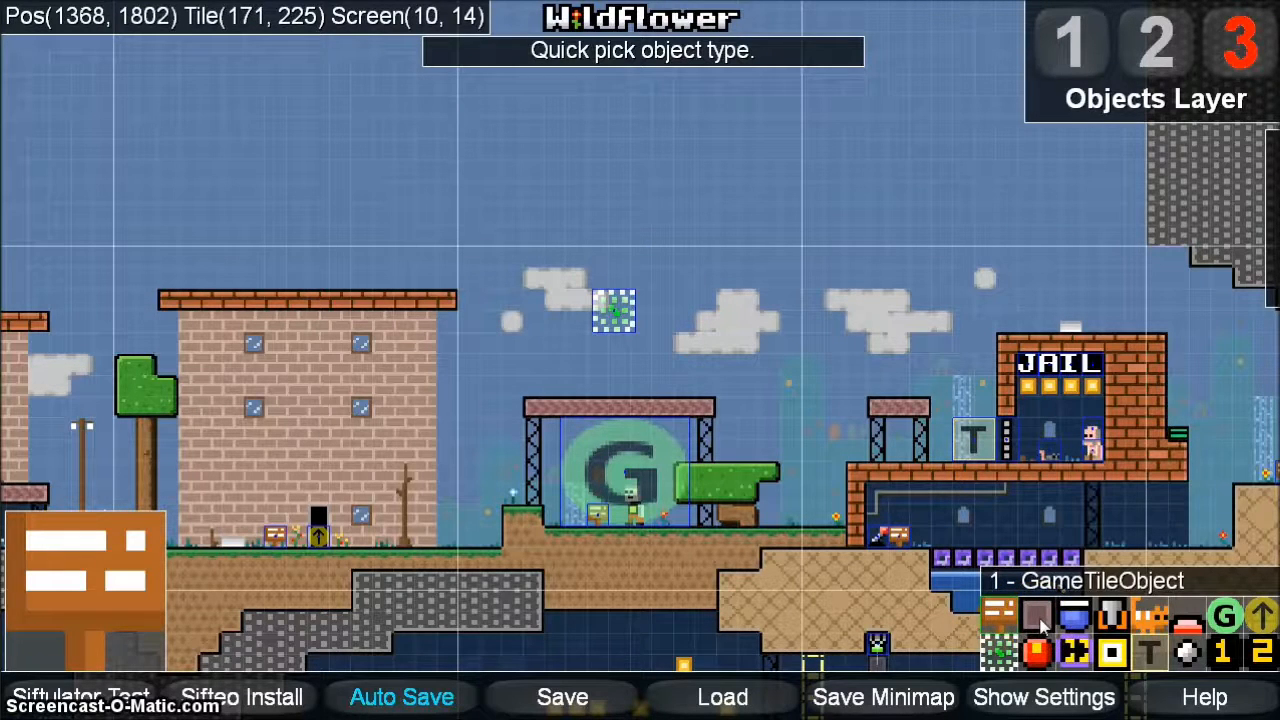
Step: Choose the GameTileObject type and put the player in the open sky above the clouds, near position (1170, 1655)
click(1000, 616)
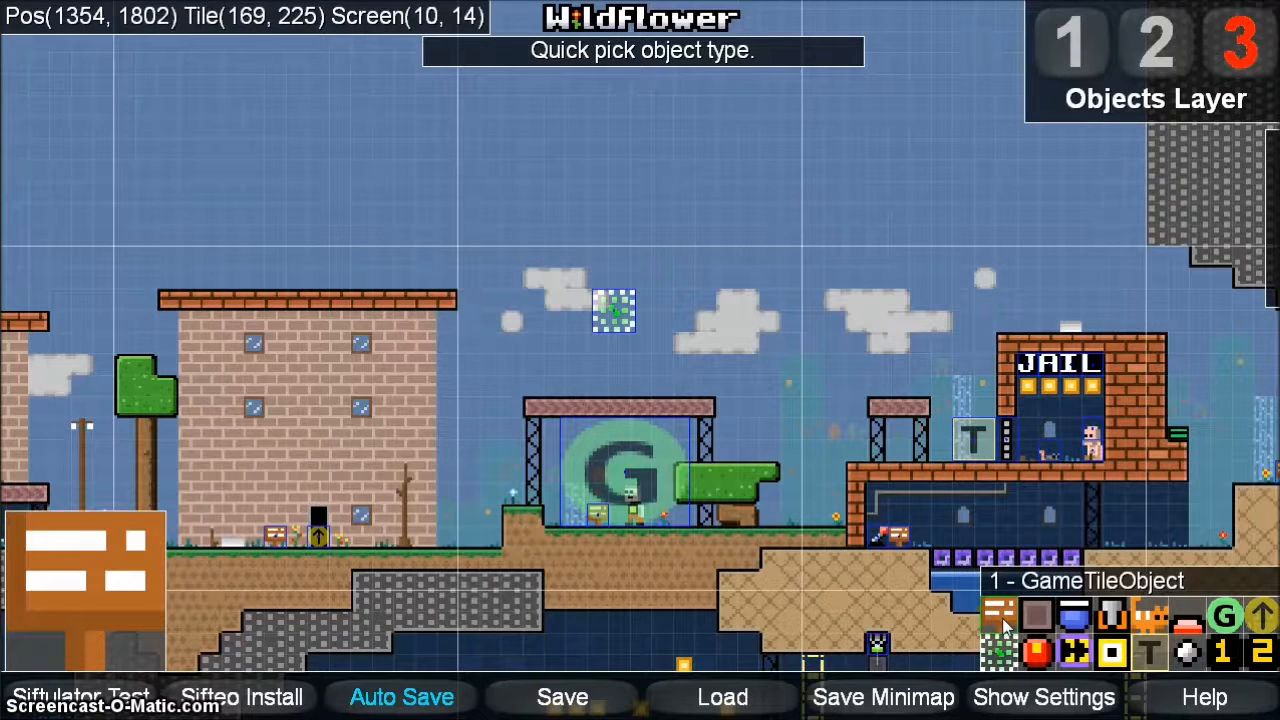
drag(750, 424, 489, 410)
click(427, 430)
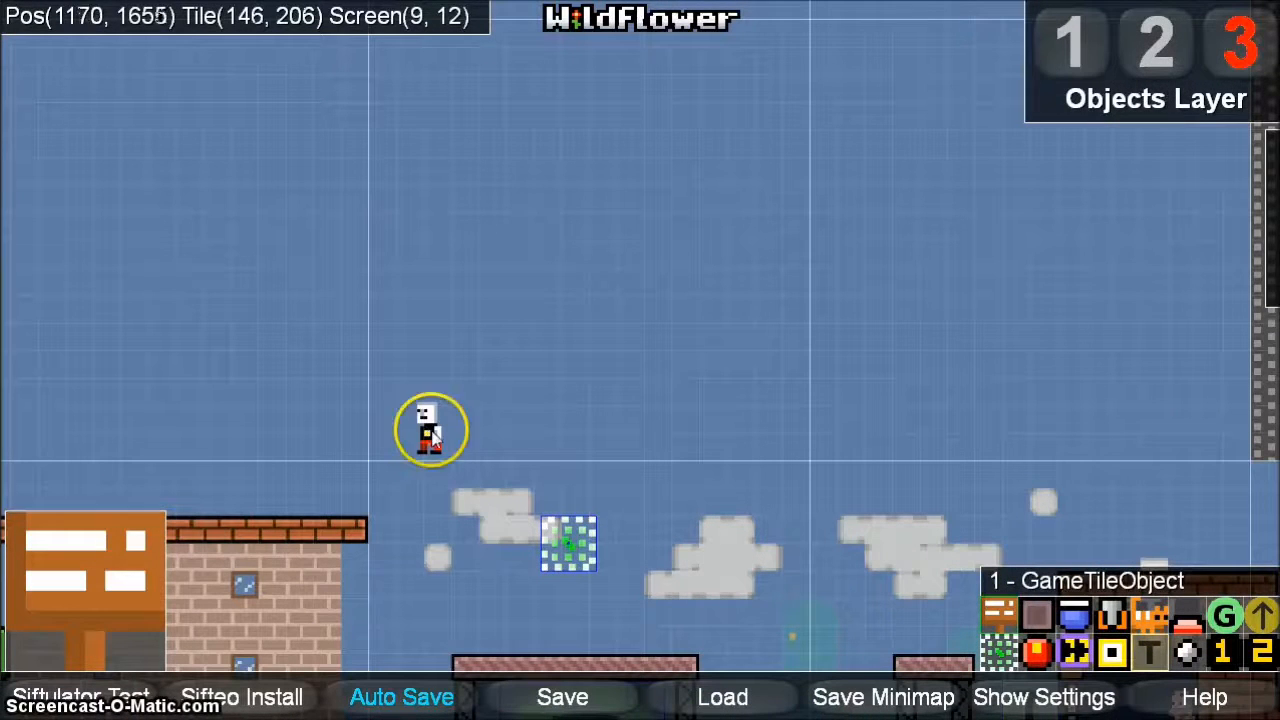
Step: Place a GameTileObject sign in the open sky to the player's right, at position (1228, 1660)
drag(627, 372, 628, 356)
click(665, 380)
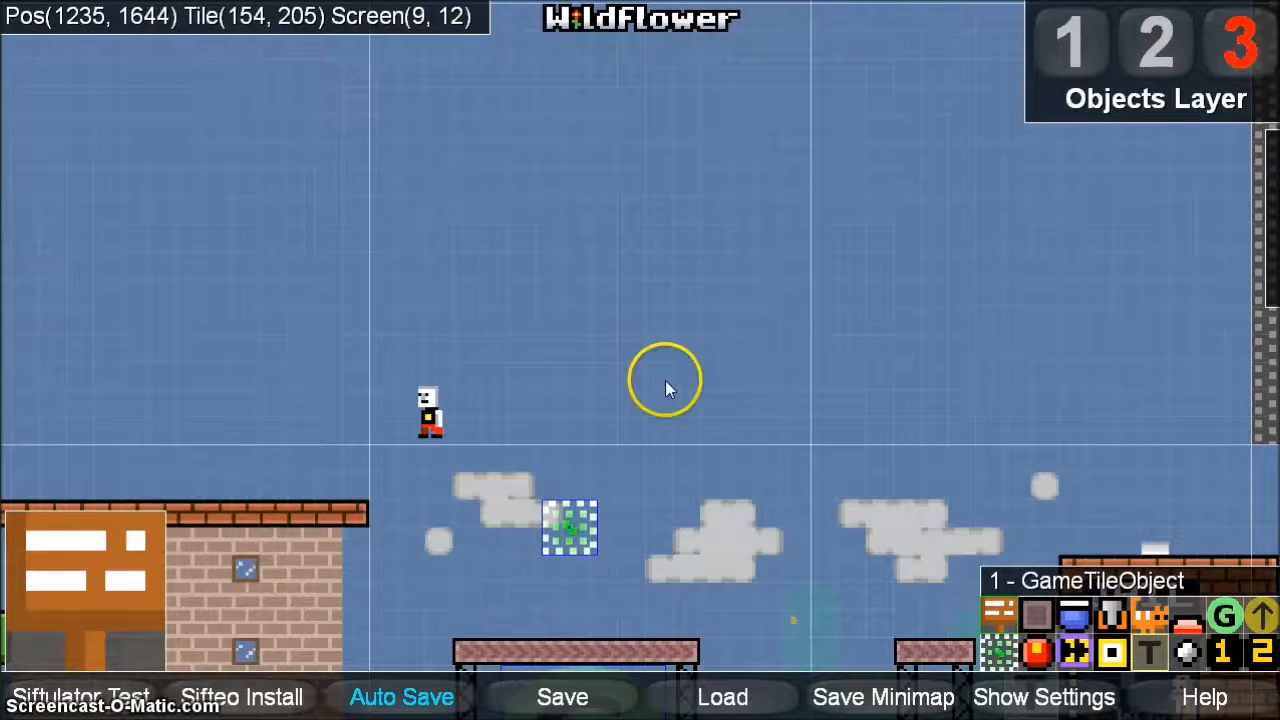
drag(644, 361, 631, 380)
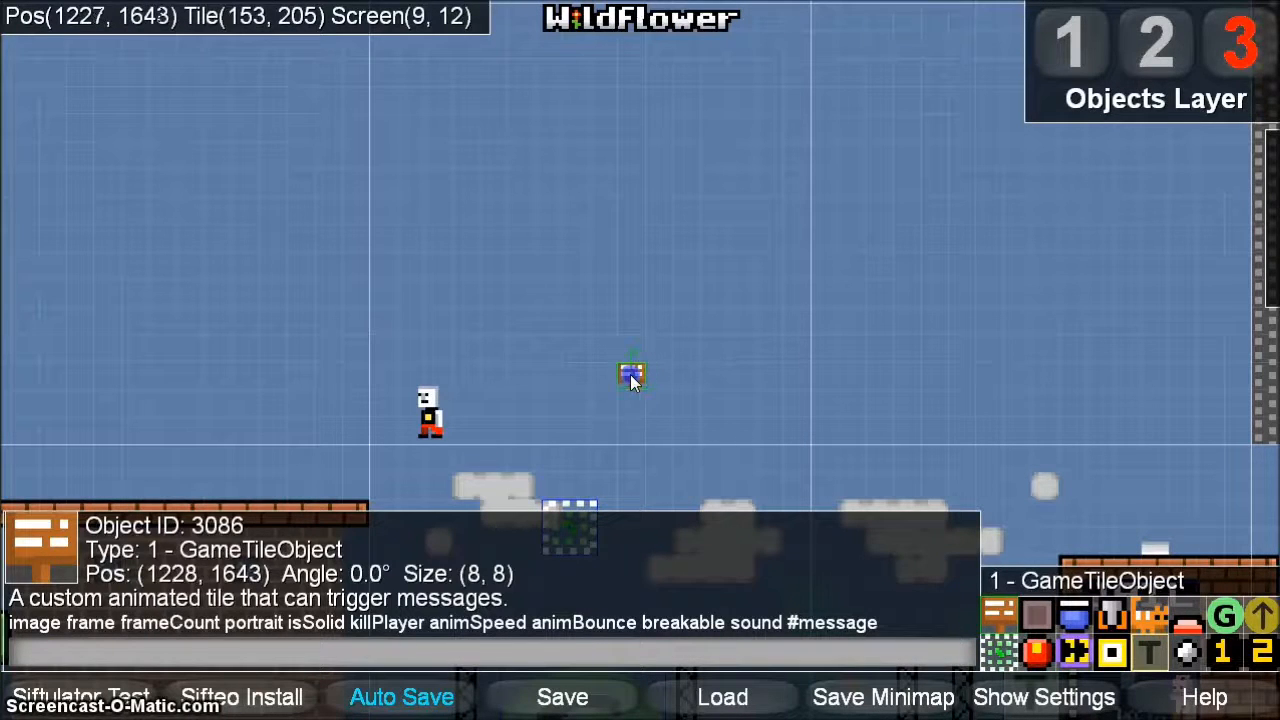
scroll(641, 338, up, 2)
drag(641, 338, 614, 357)
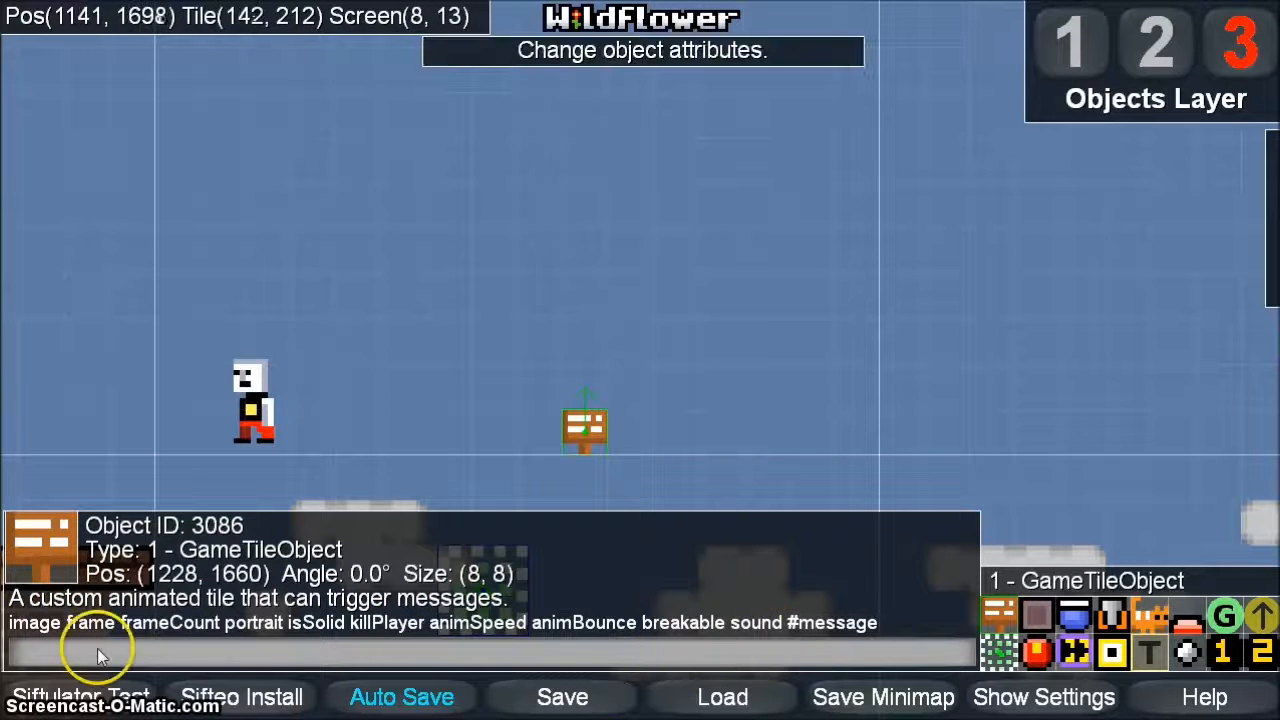
Step: Give the sign the message attribute "#Hello." and test it by running the level in the Siftulator
click(48, 650)
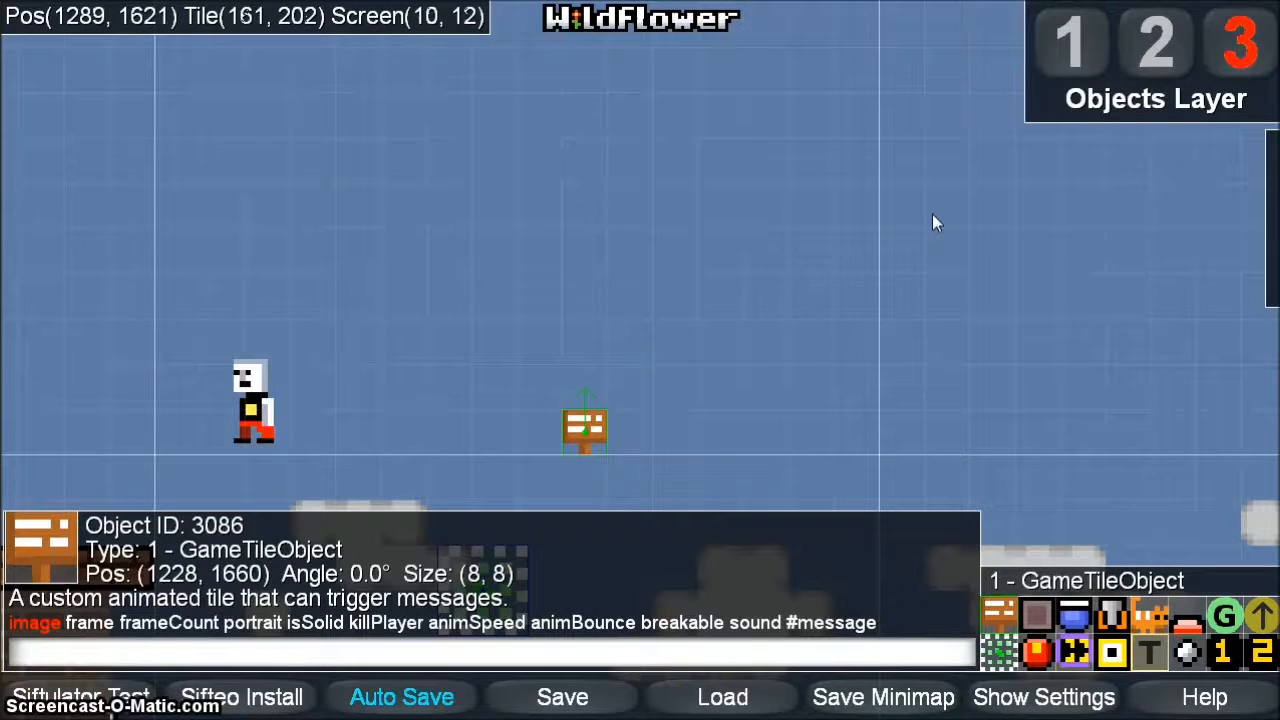
text(#Hello.)
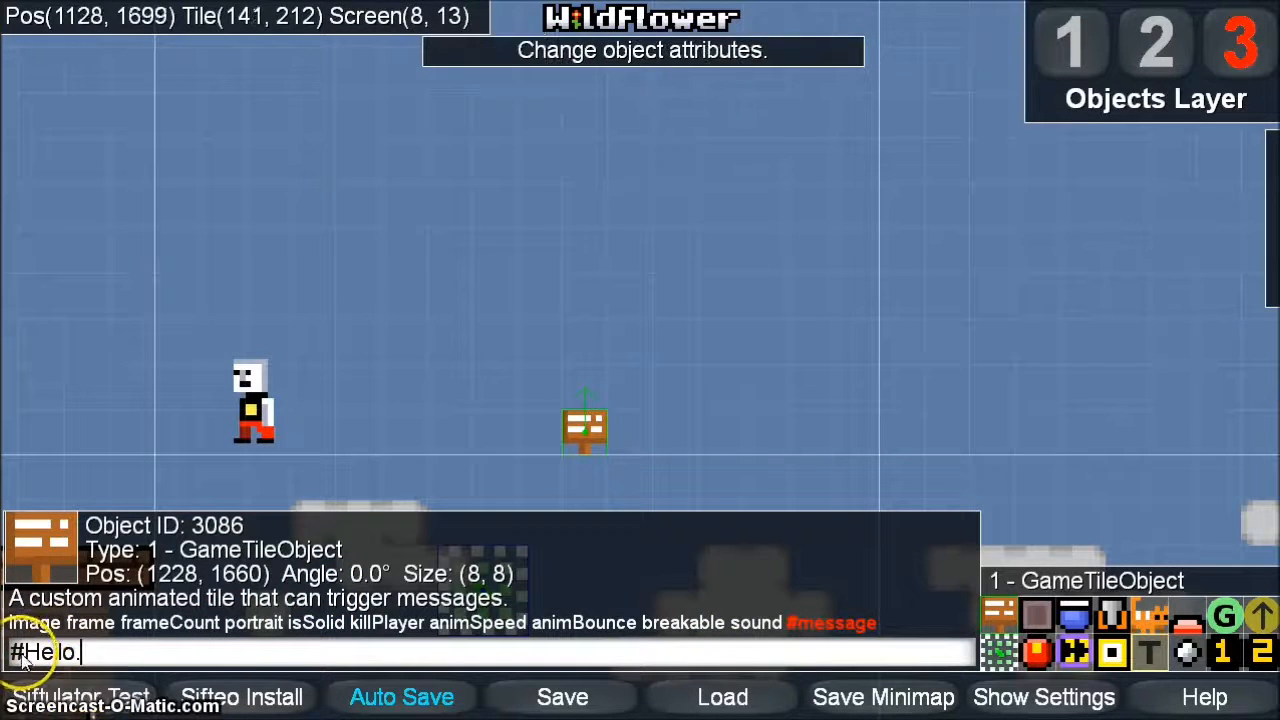
click(65, 697)
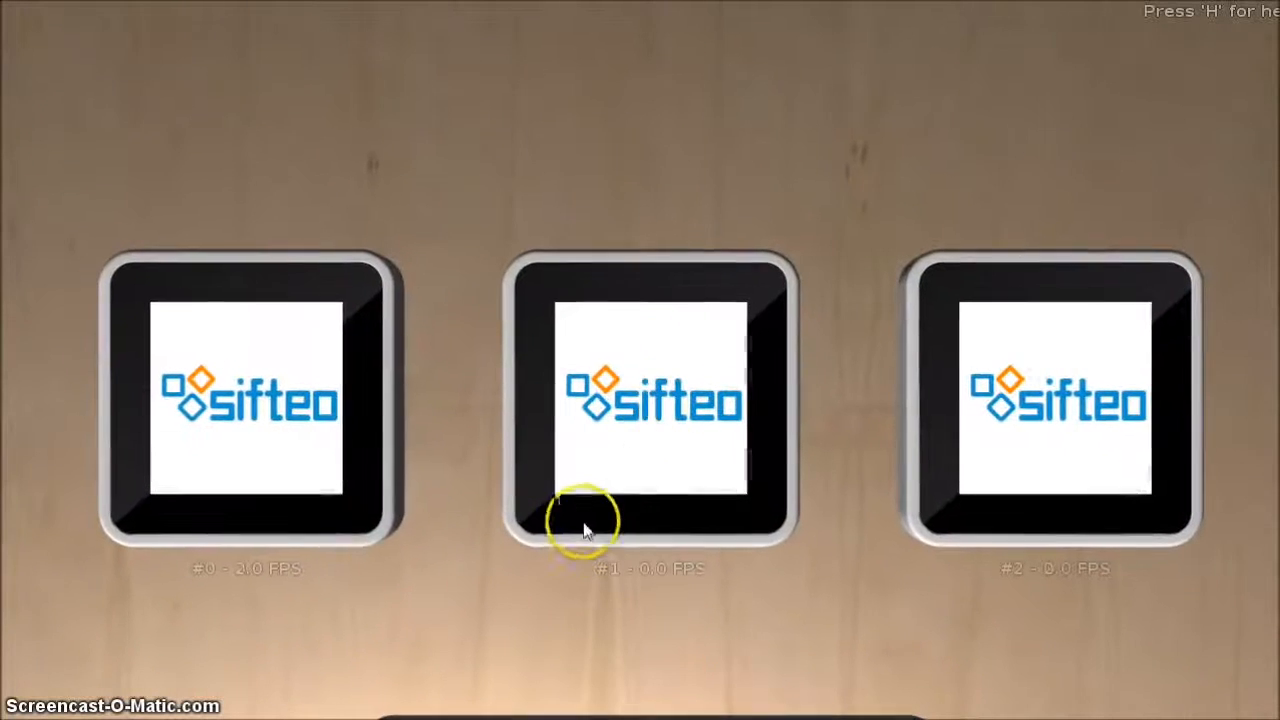
right_drag(601, 503, 677, 517)
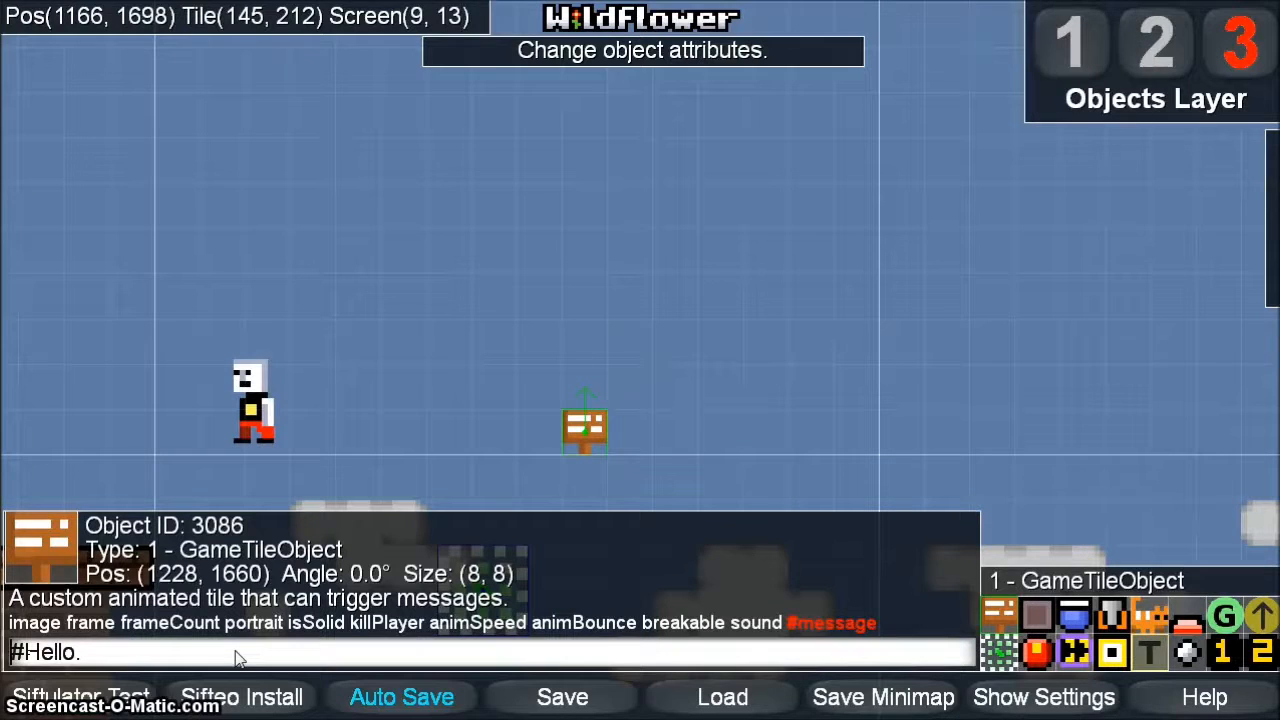
Step: Add image npcs8x8, frame 0 and frameCount 1 before the message in the sign's attributes
click(238, 658)
key(Left)
text(i)
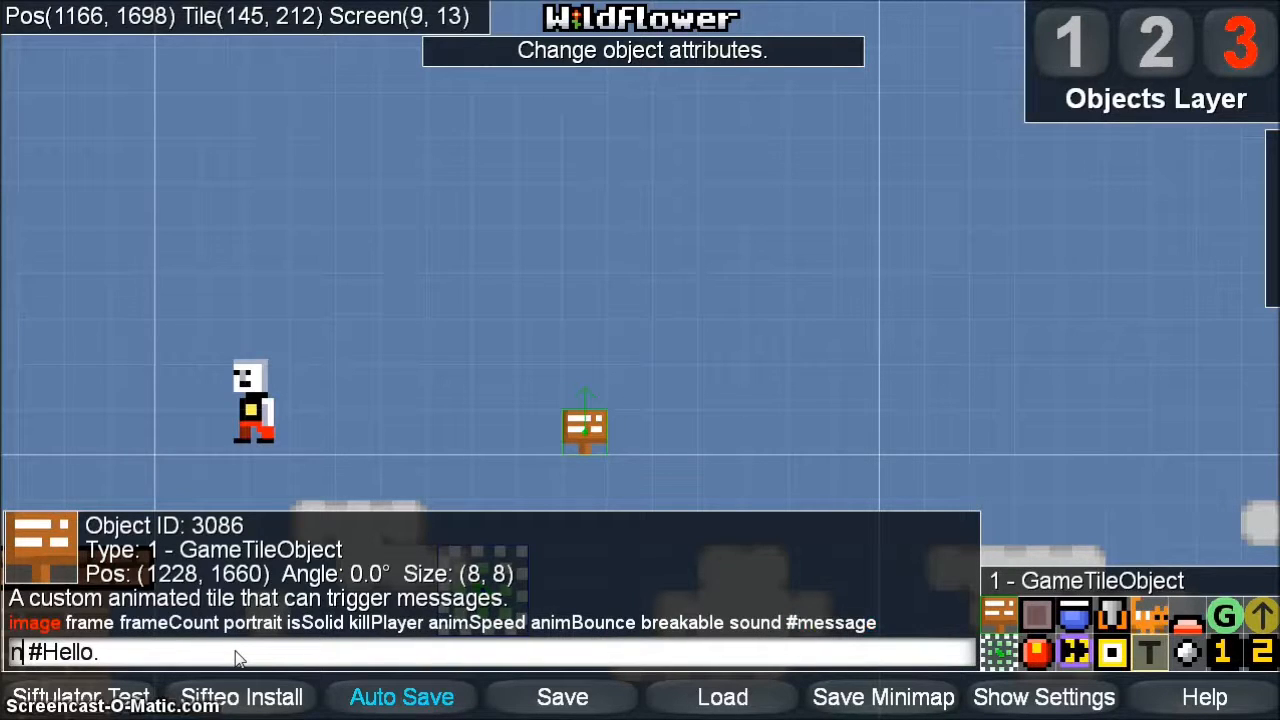
text(pcs8x8)
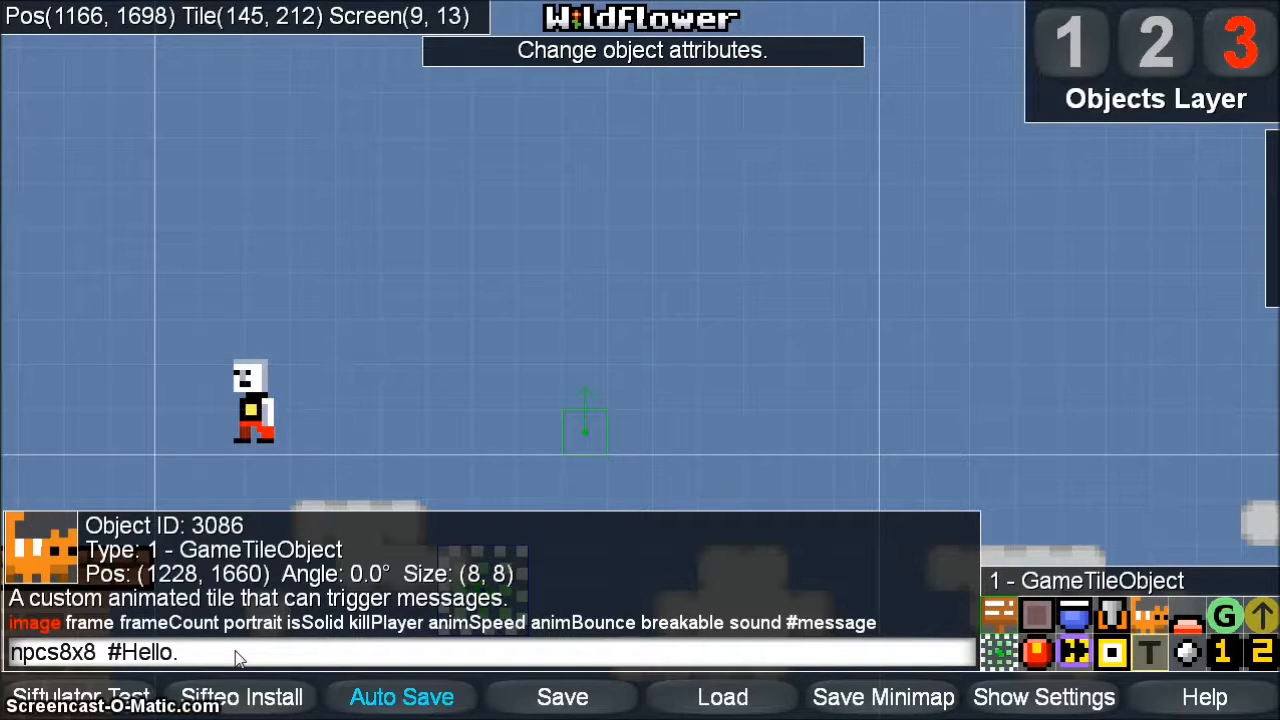
text( 0)
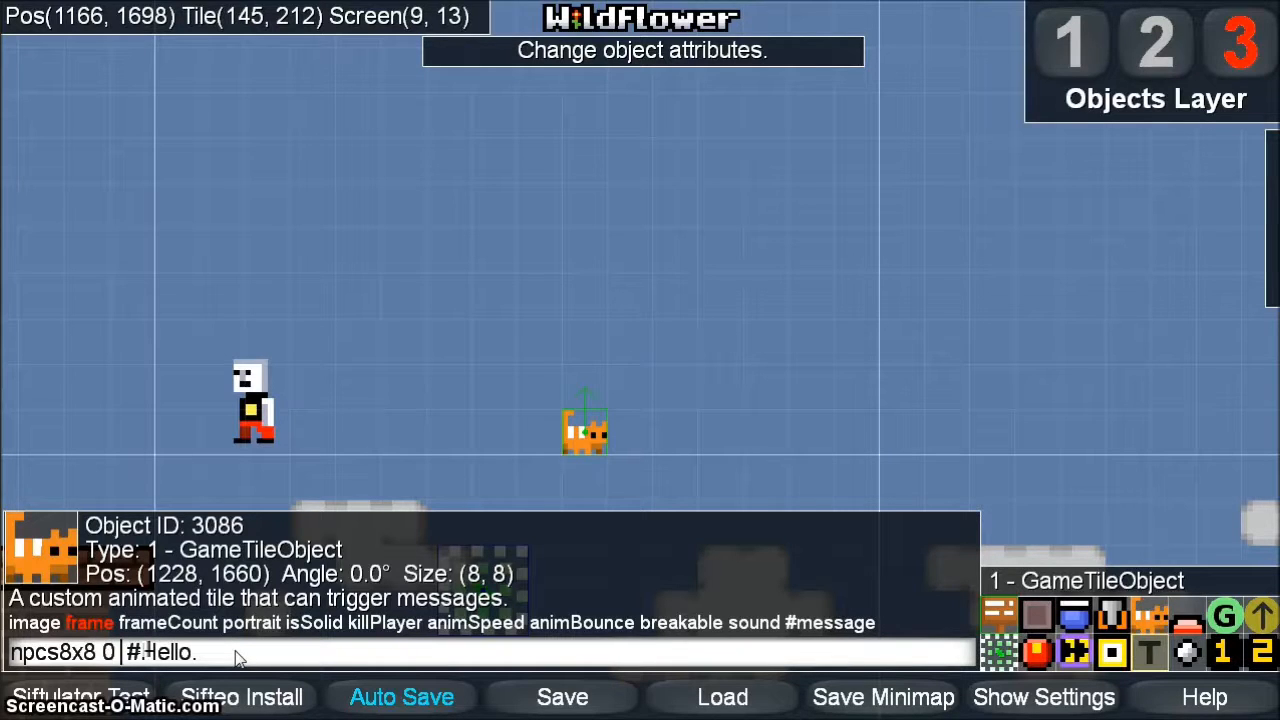
text( 1)
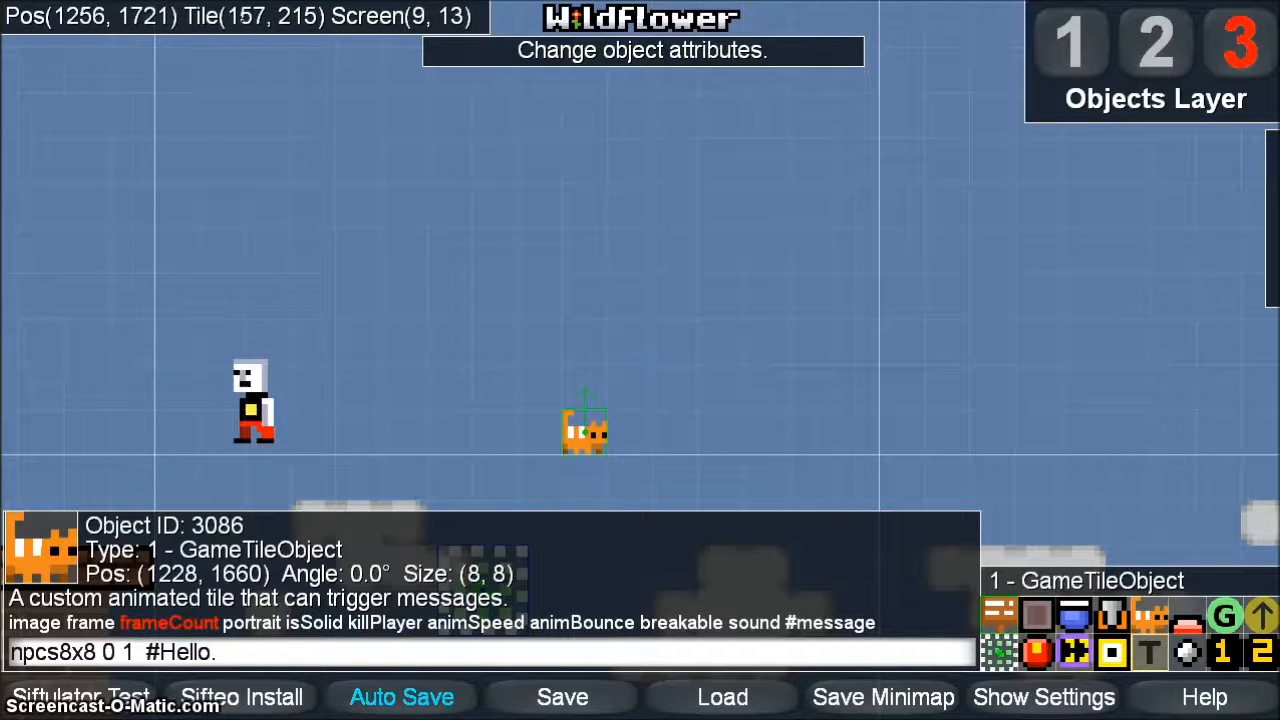
Step: Check the portraits image in GIMP, then return to the level editor and set the cat object's portrait to 3
key(alt+Tab)
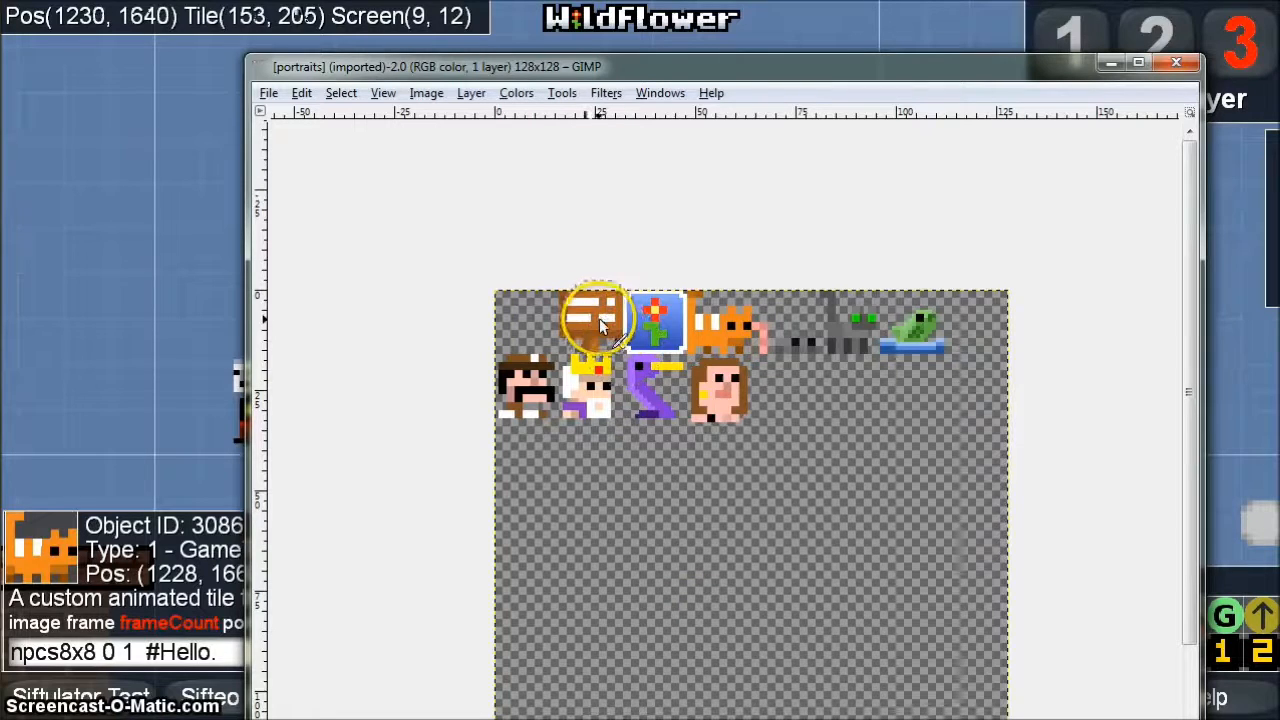
click(77, 314)
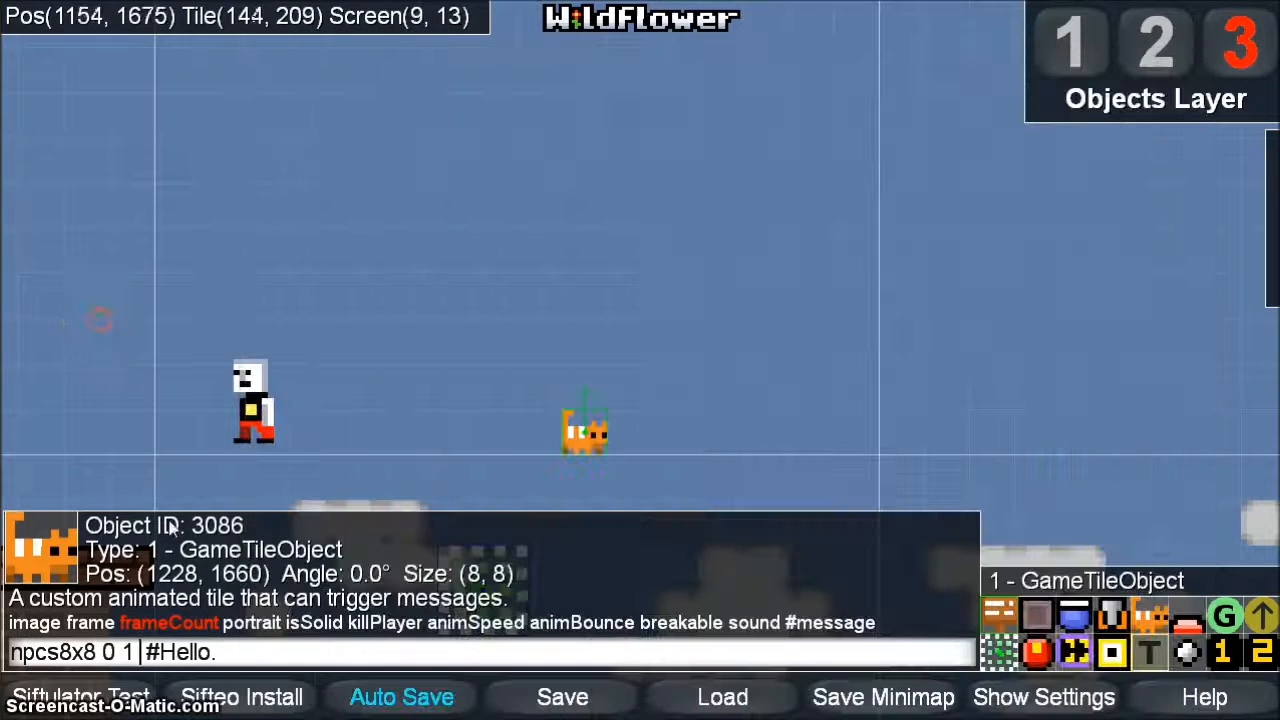
text(3)
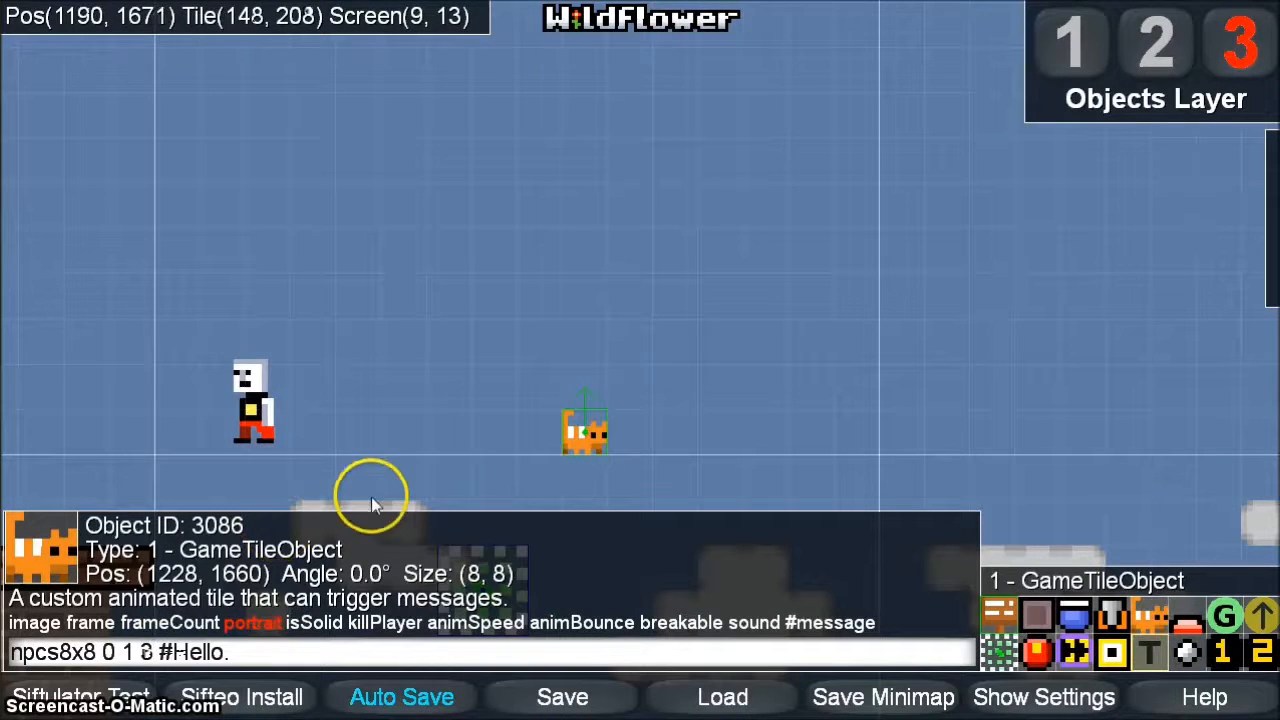
Step: Build and run the level in the Siftulator, move the player past the cat to trigger its message, and return to the editor
click(47, 705)
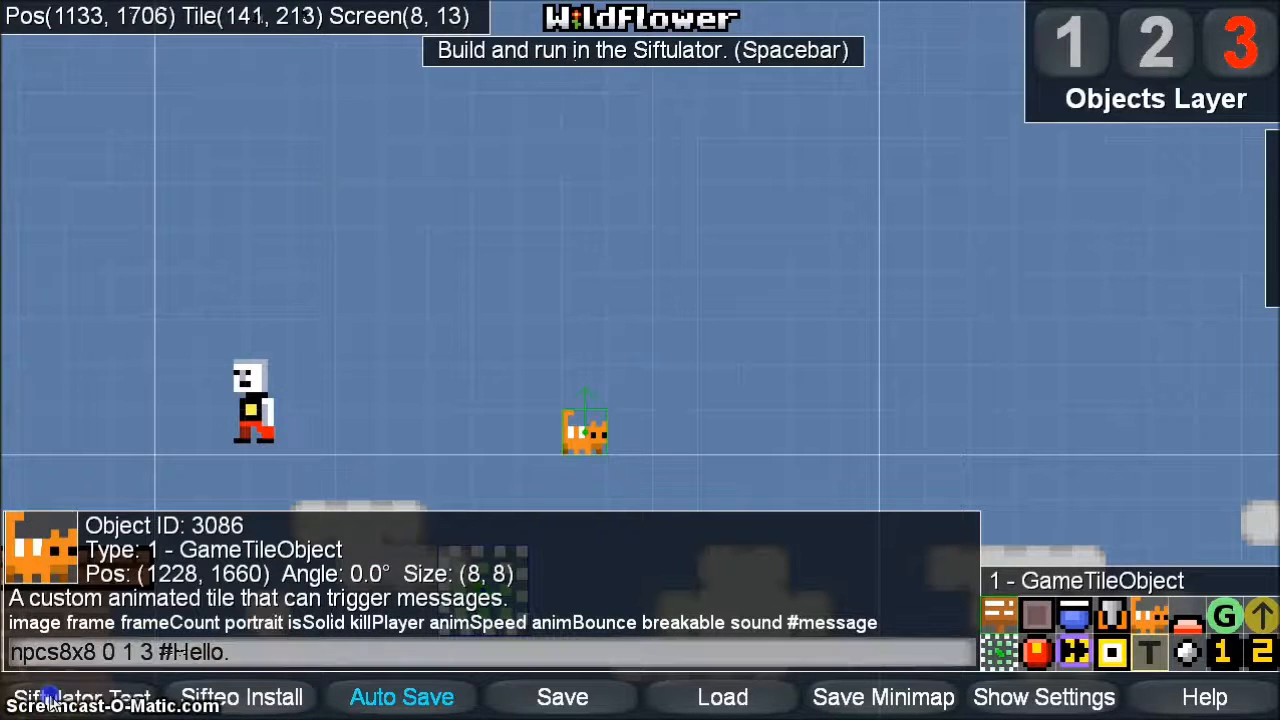
click(395, 622)
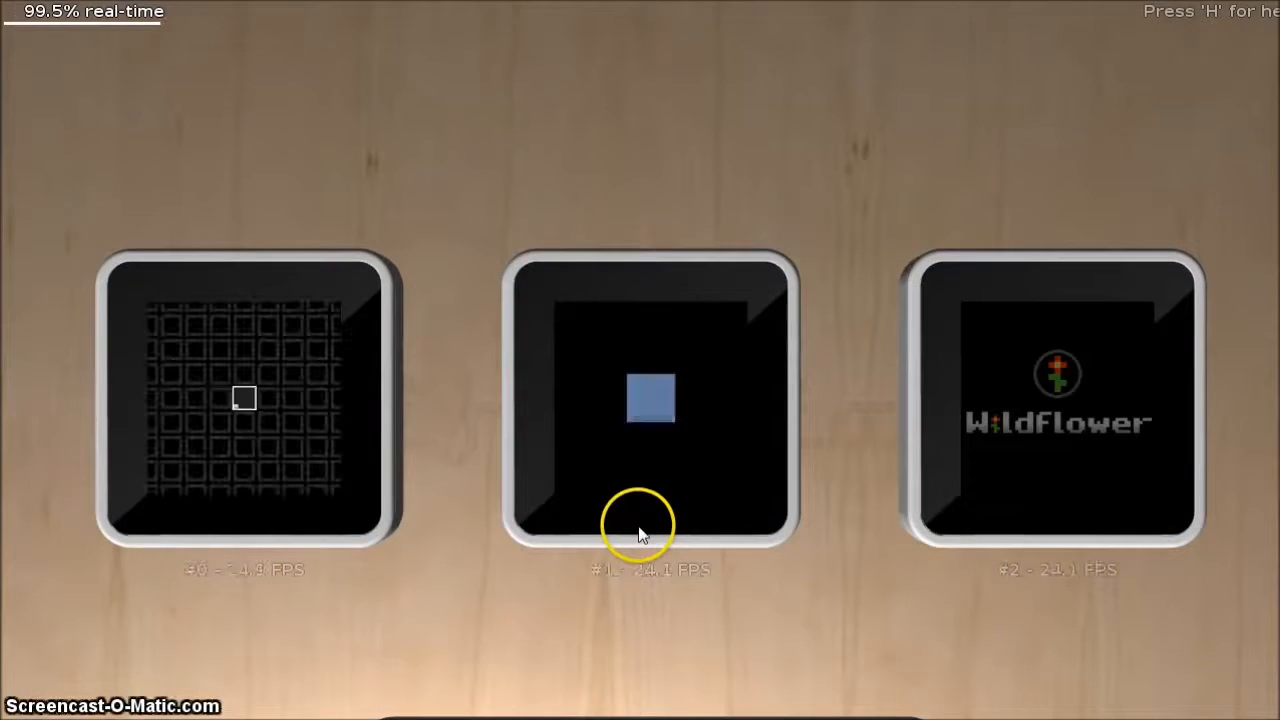
right_drag(650, 525, 716, 535)
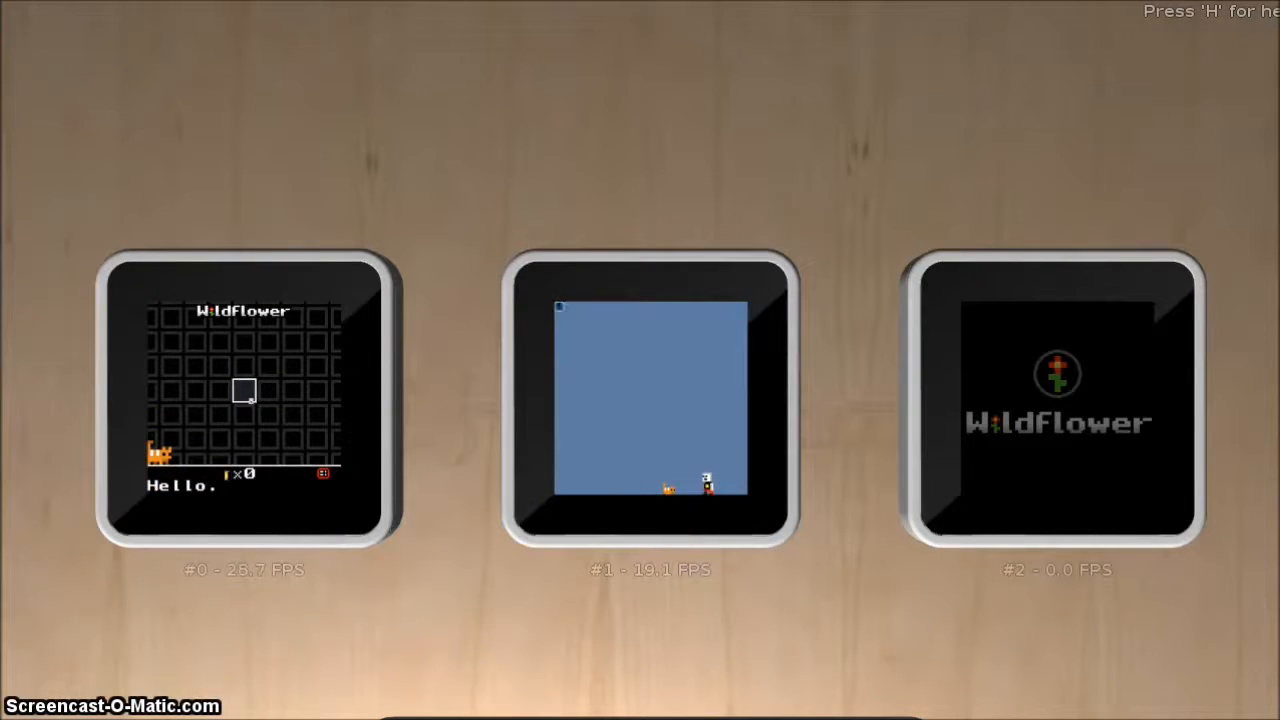
key(alt+Tab)
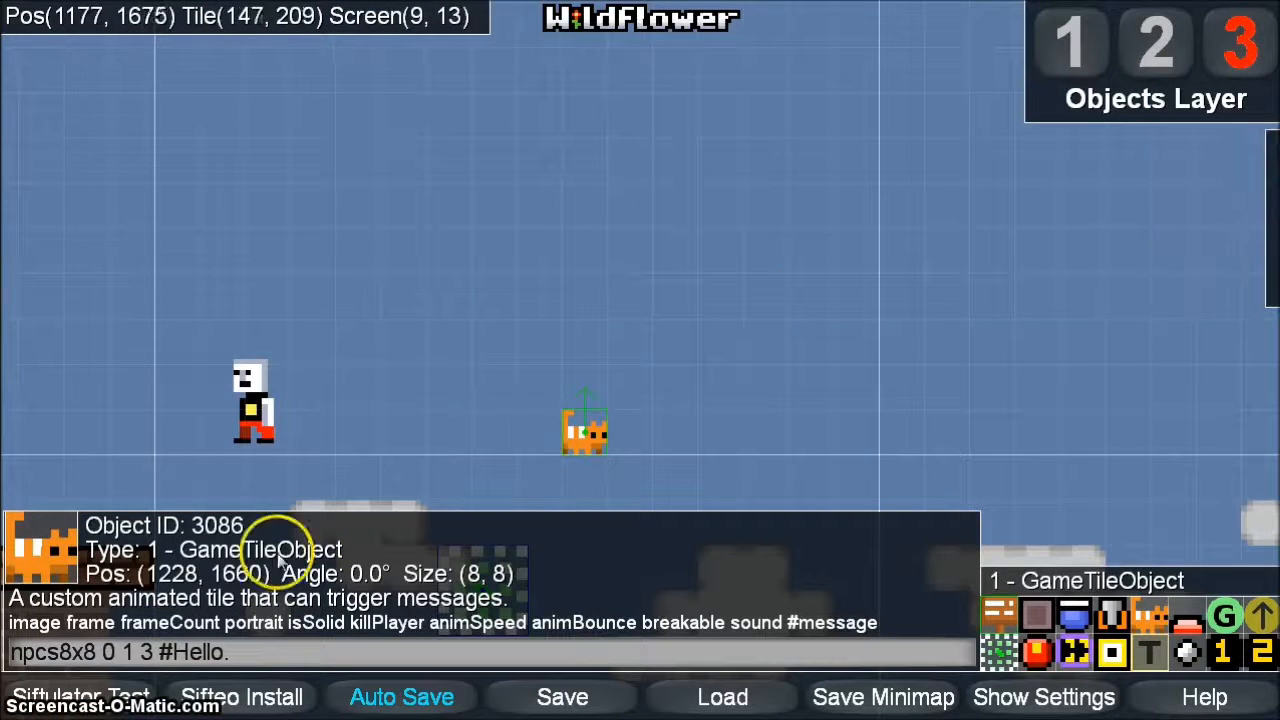
Step: Place a GameNPC object in the sky above and to the right of the player, at position (1196, 1636)
click(152, 660)
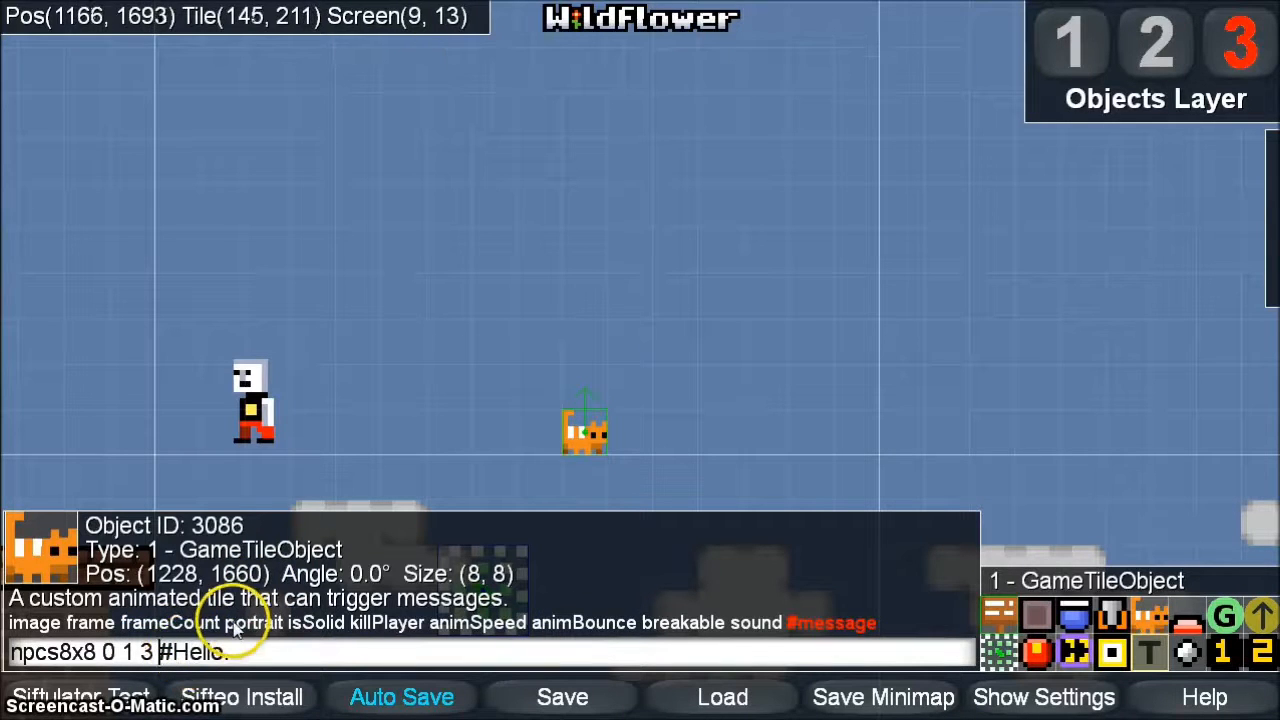
click(585, 438)
drag(585, 440, 542, 437)
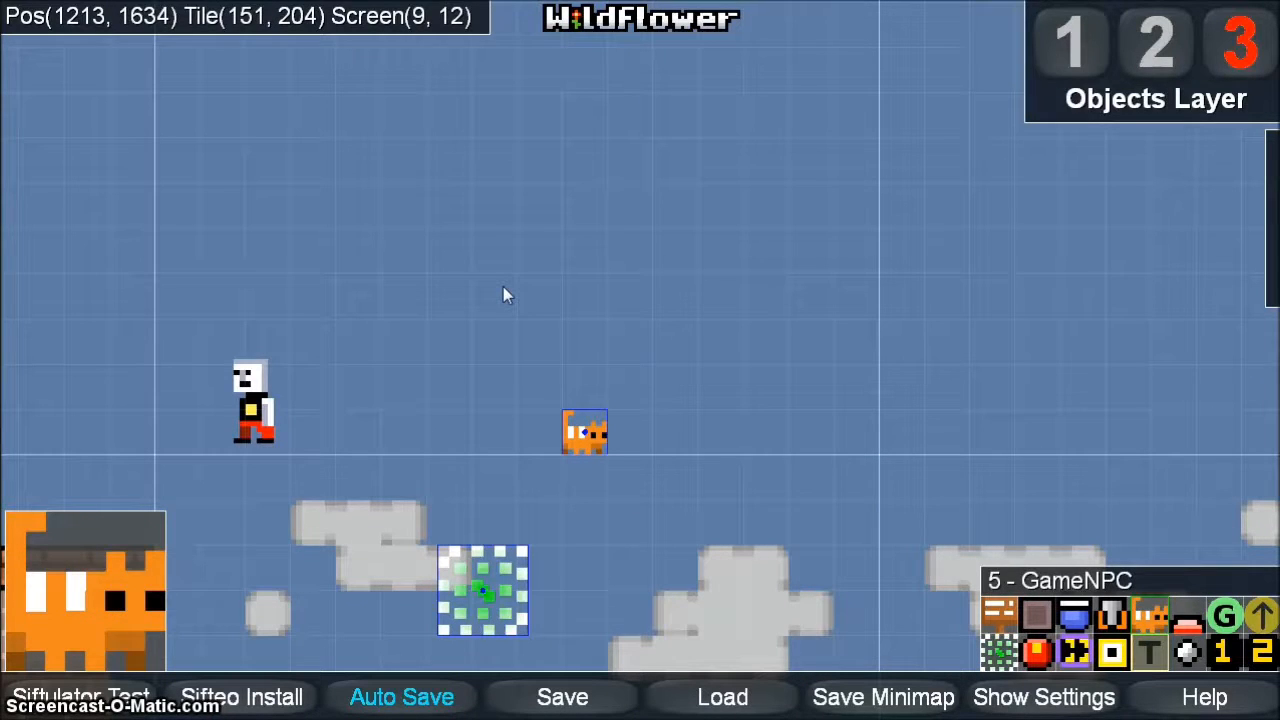
click(495, 292)
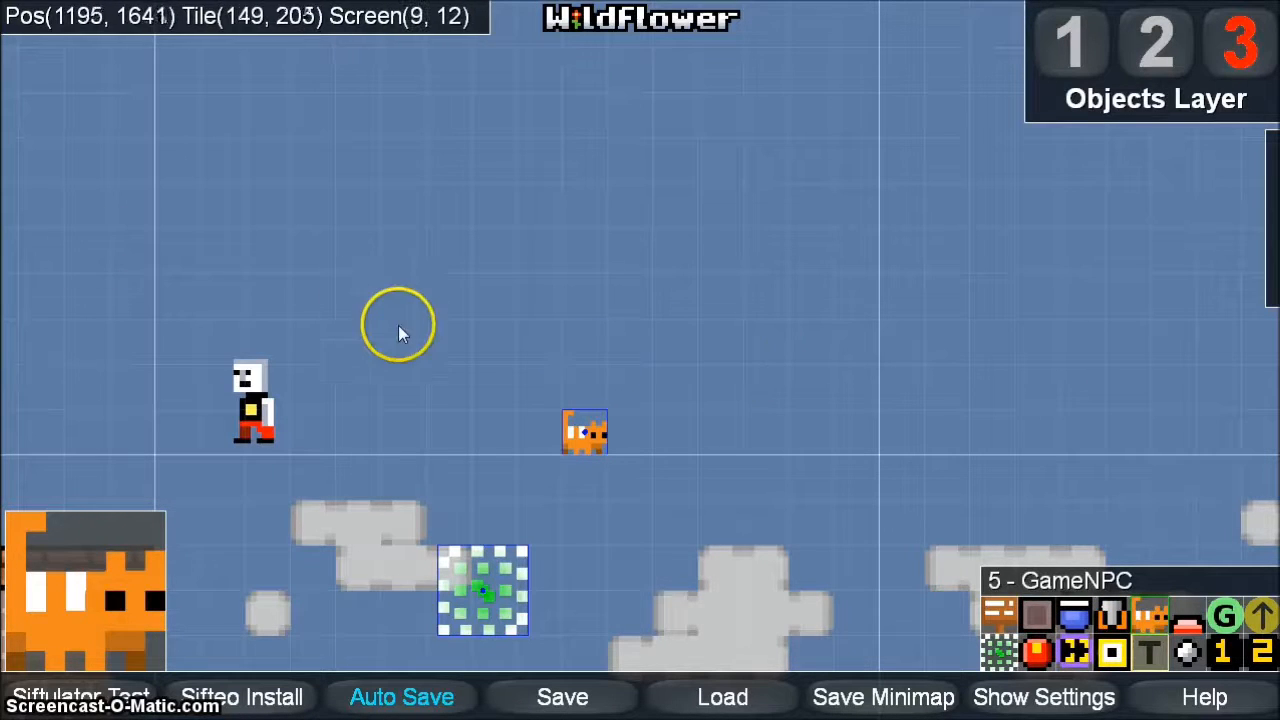
click(1138, 605)
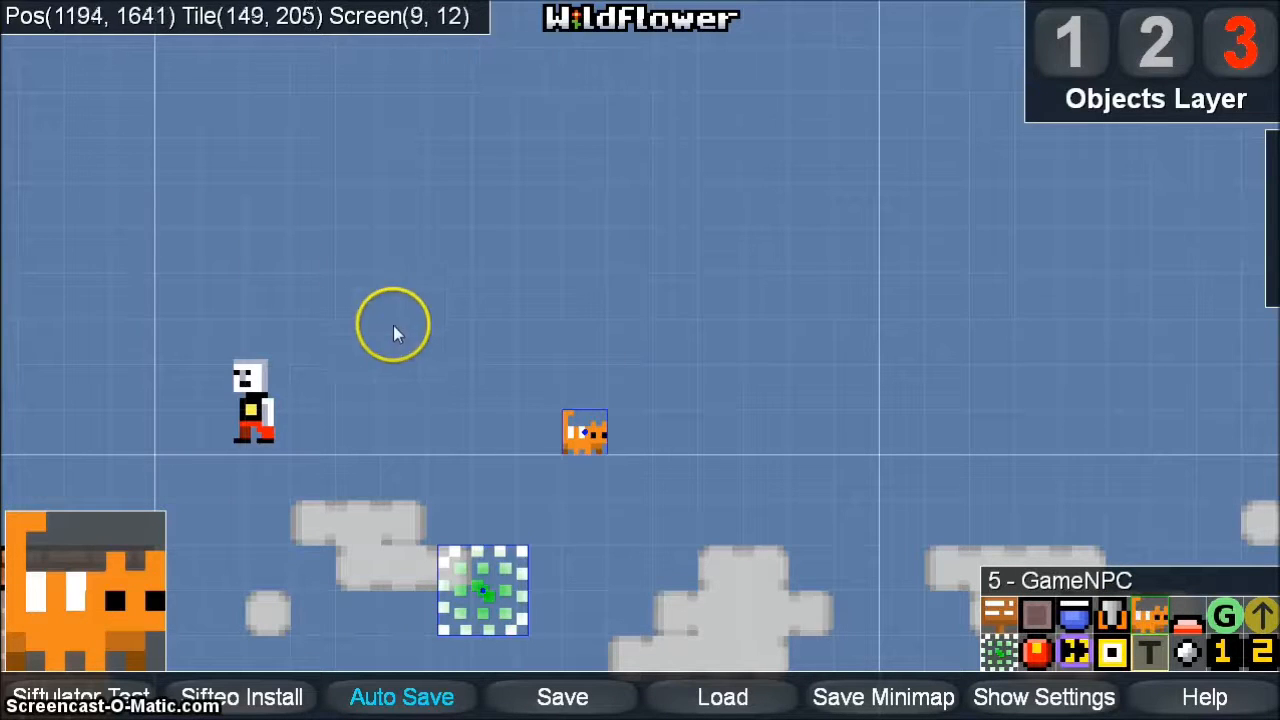
drag(405, 330, 360, 296)
click(674, 494)
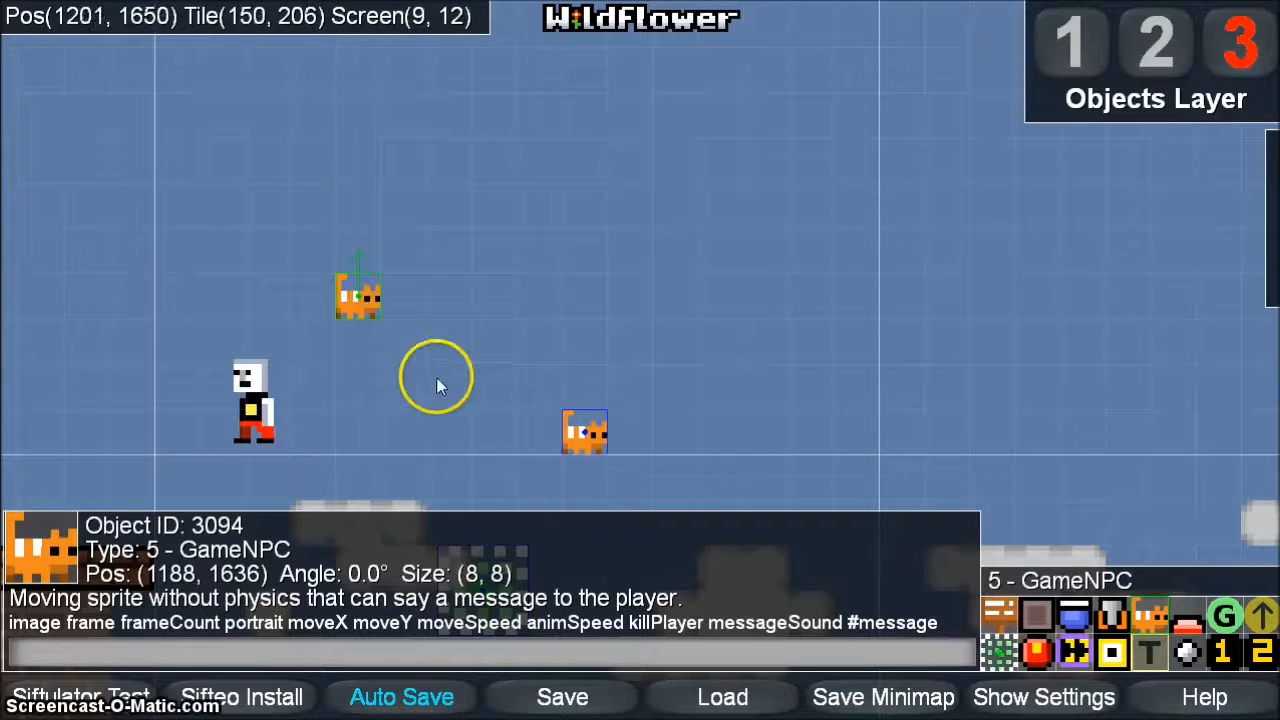
drag(357, 299, 400, 296)
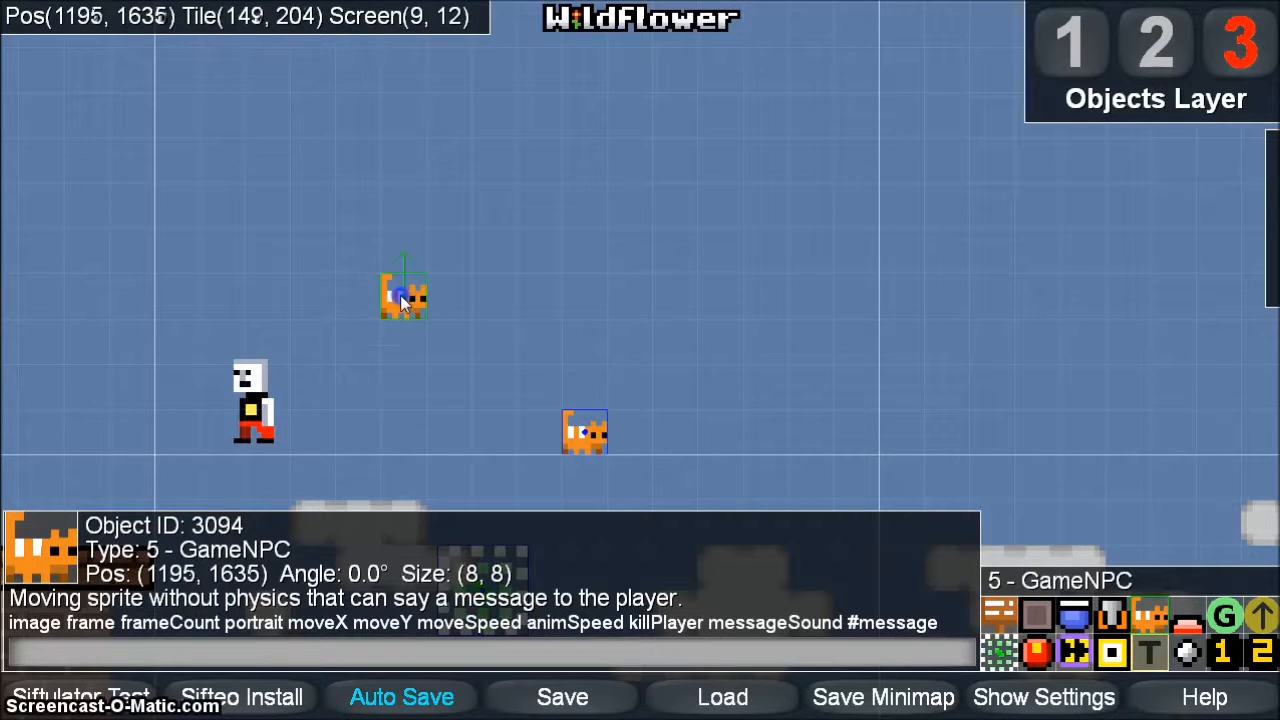
click(631, 443)
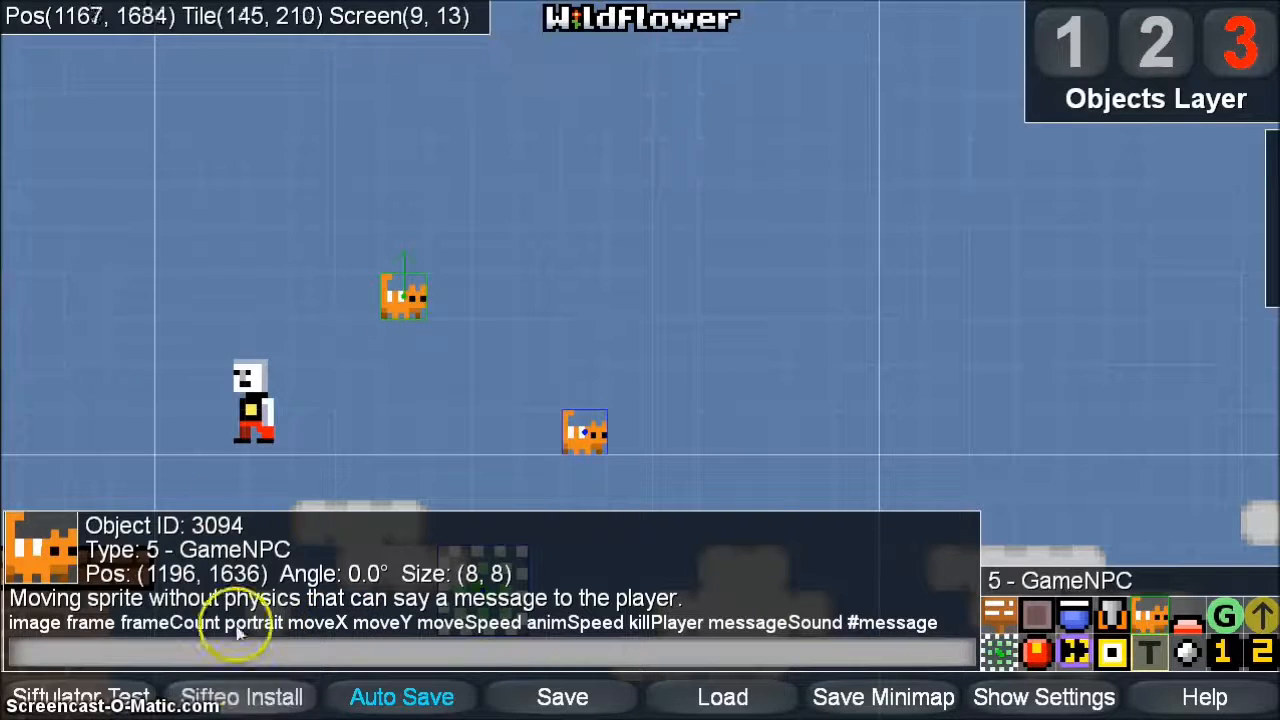
Step: Move the GameTileObject cat beside the GameNPC cat and copy its attributes "npcs8x8 0 1 3 #Hello." to the GameNPC
drag(590, 436, 505, 300)
click(385, 302)
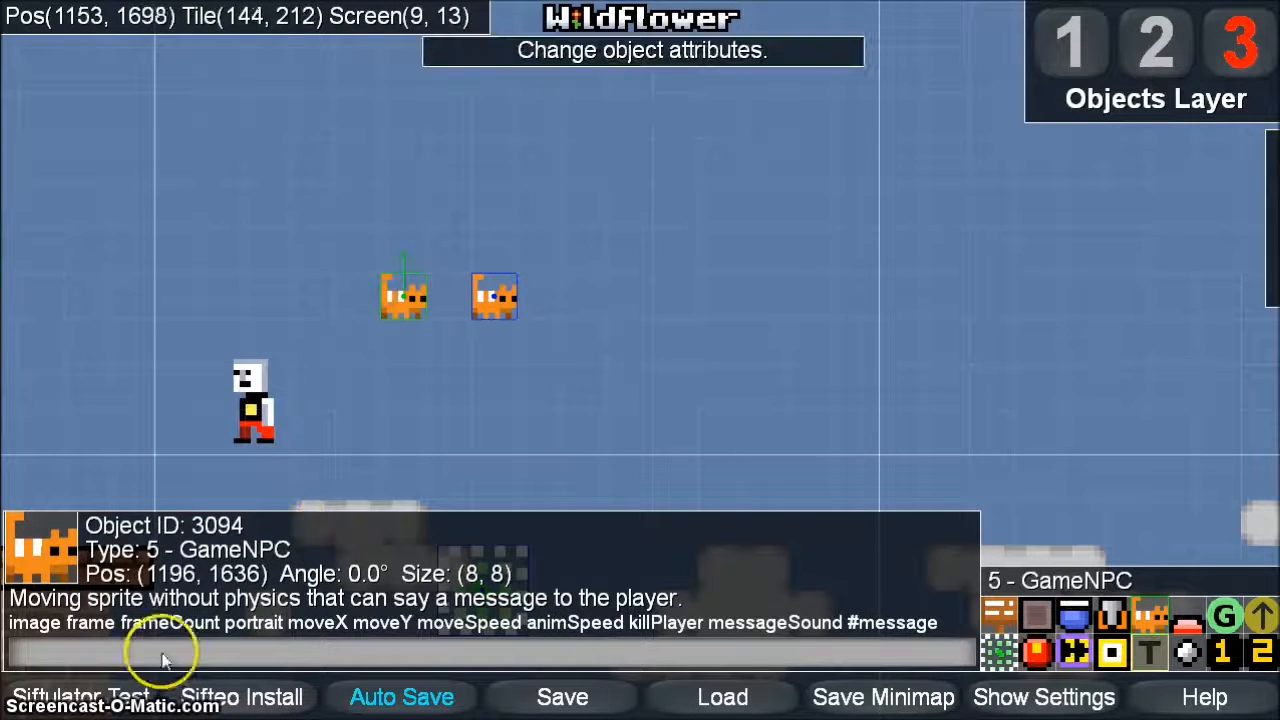
click(476, 312)
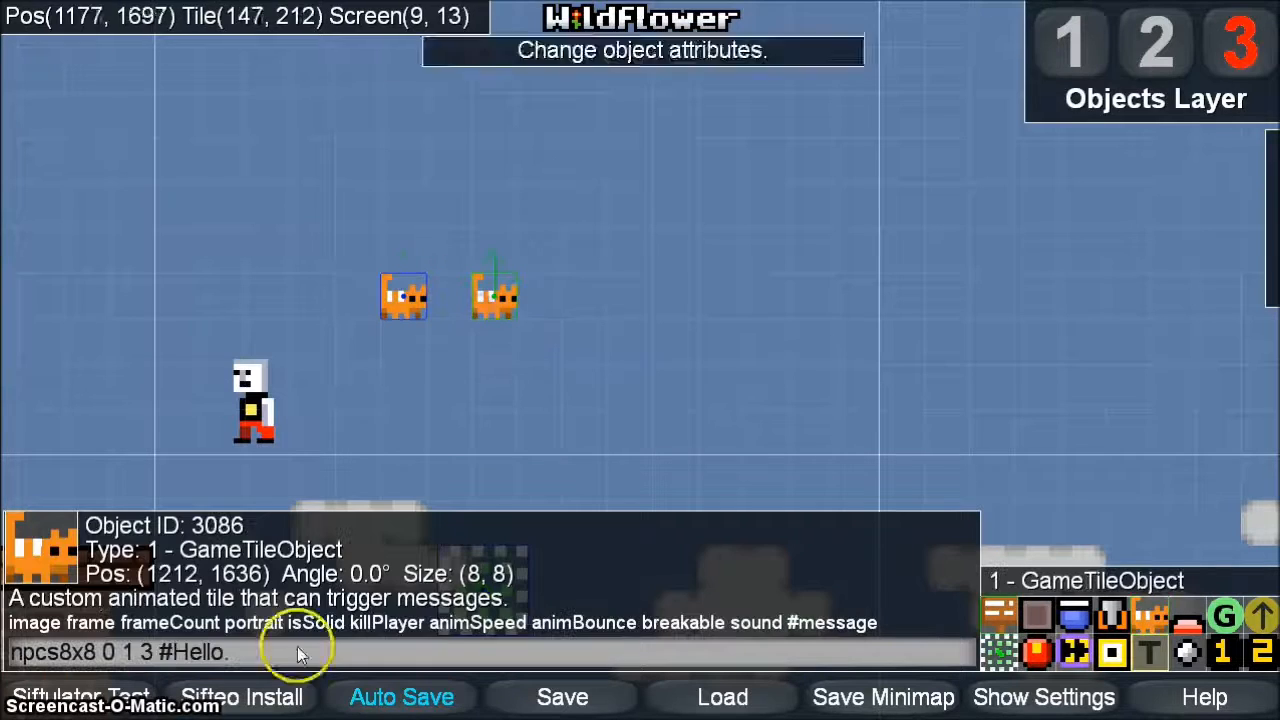
drag(244, 654, 182, 656)
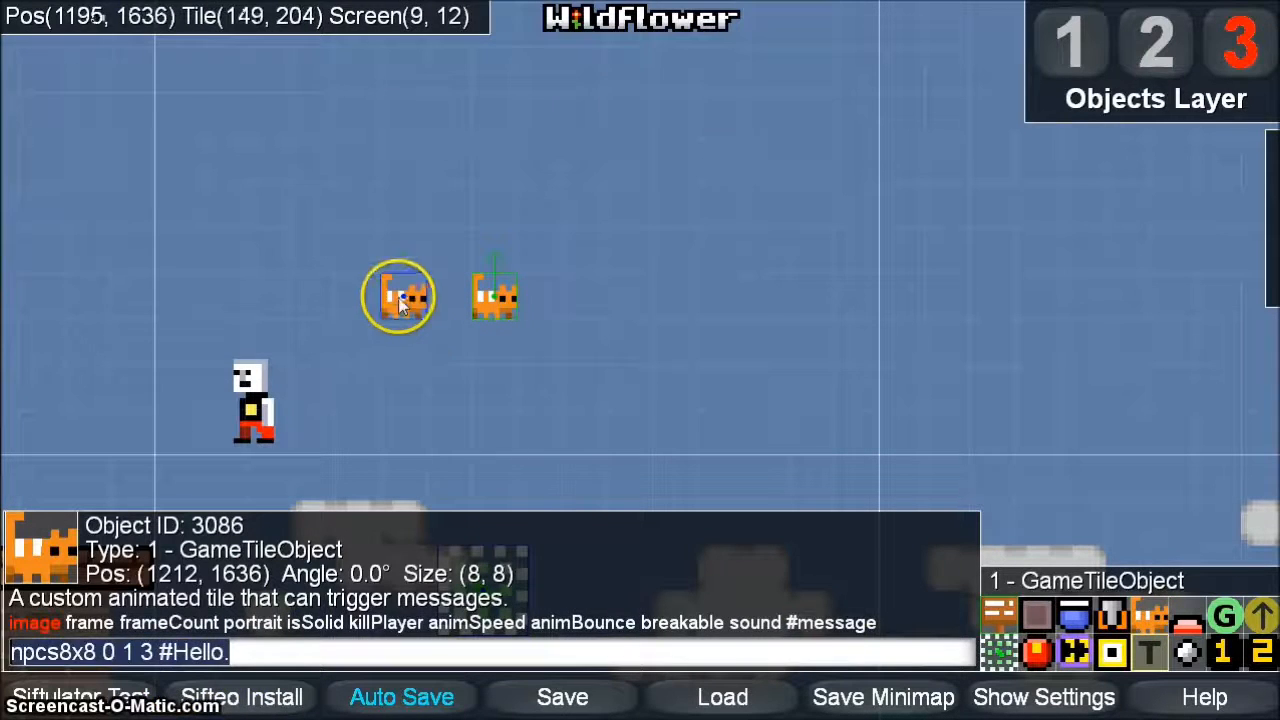
click(398, 297)
click(214, 641)
text(npcs8x8 0 1 3 #Hello.)
click(152, 655)
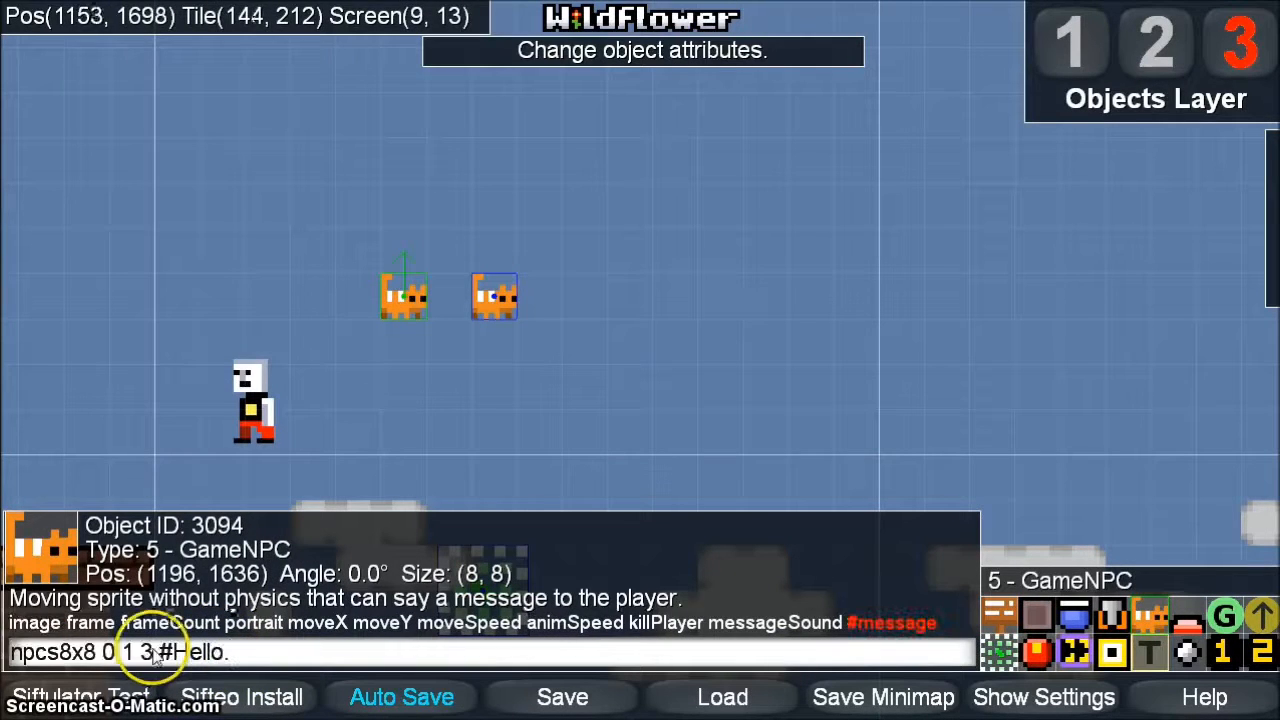
Step: Set the GameNPC cat's moveX attribute to 100, between the portrait value and the message
click(155, 658)
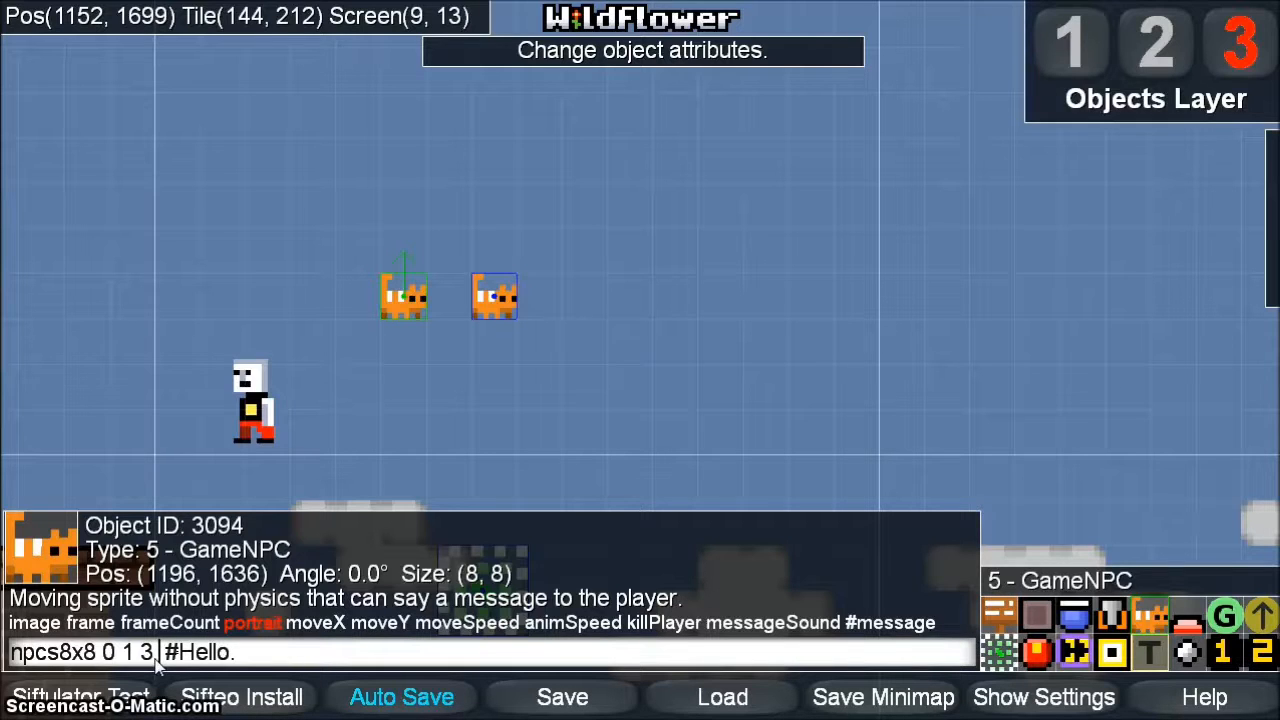
text(1 )
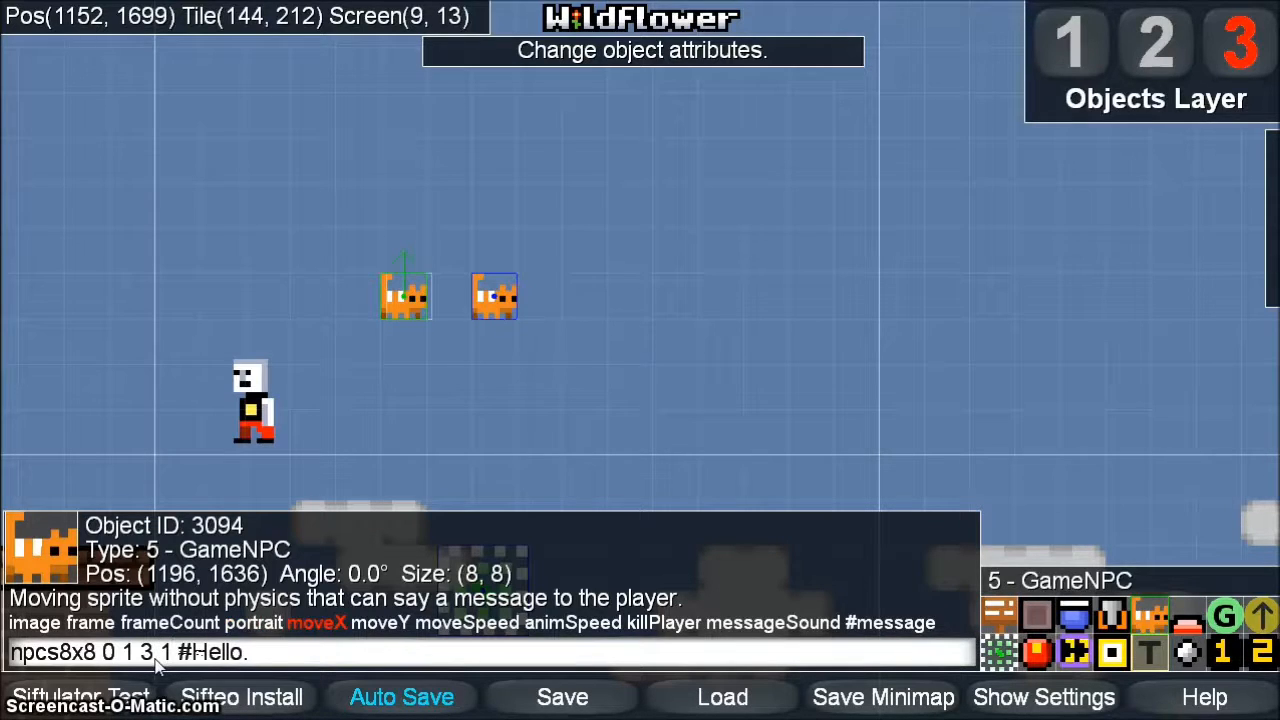
text(00)
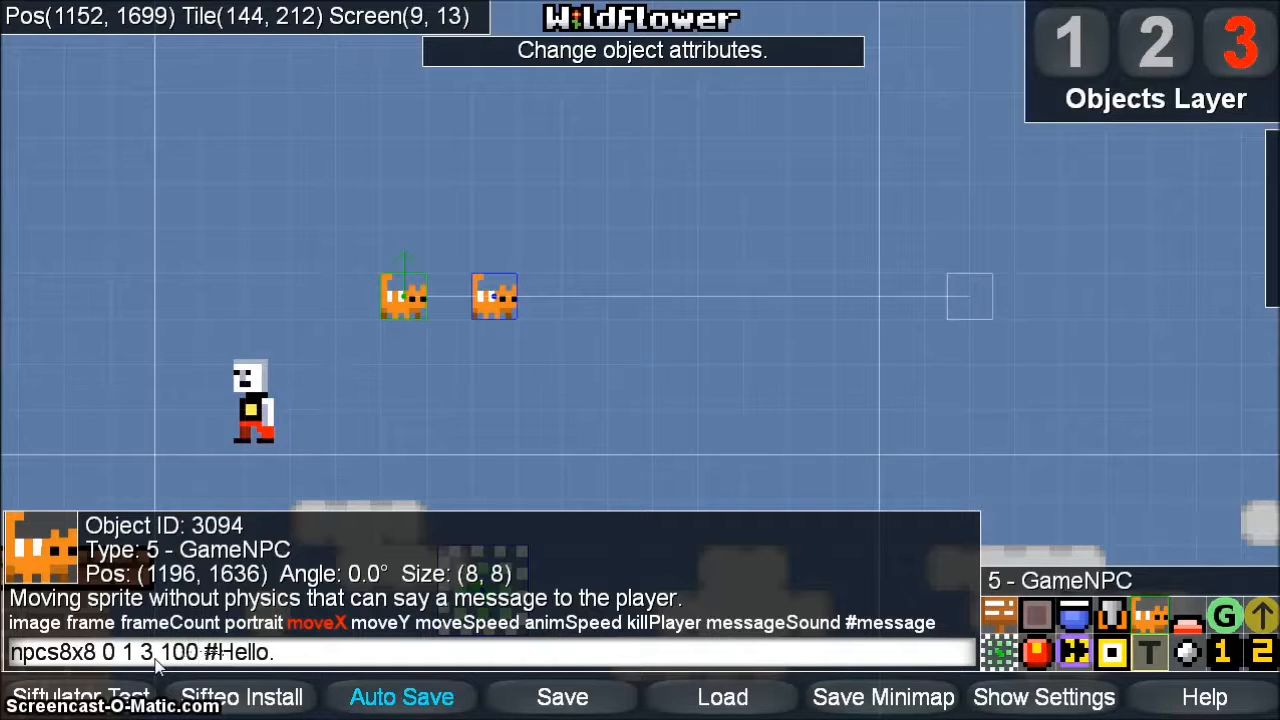
Step: Move the GameNPC cat to just left of the player's feet and the GameTileObject cat to position (1268, 1660)
drag(409, 291, 206, 429)
drag(495, 296, 803, 439)
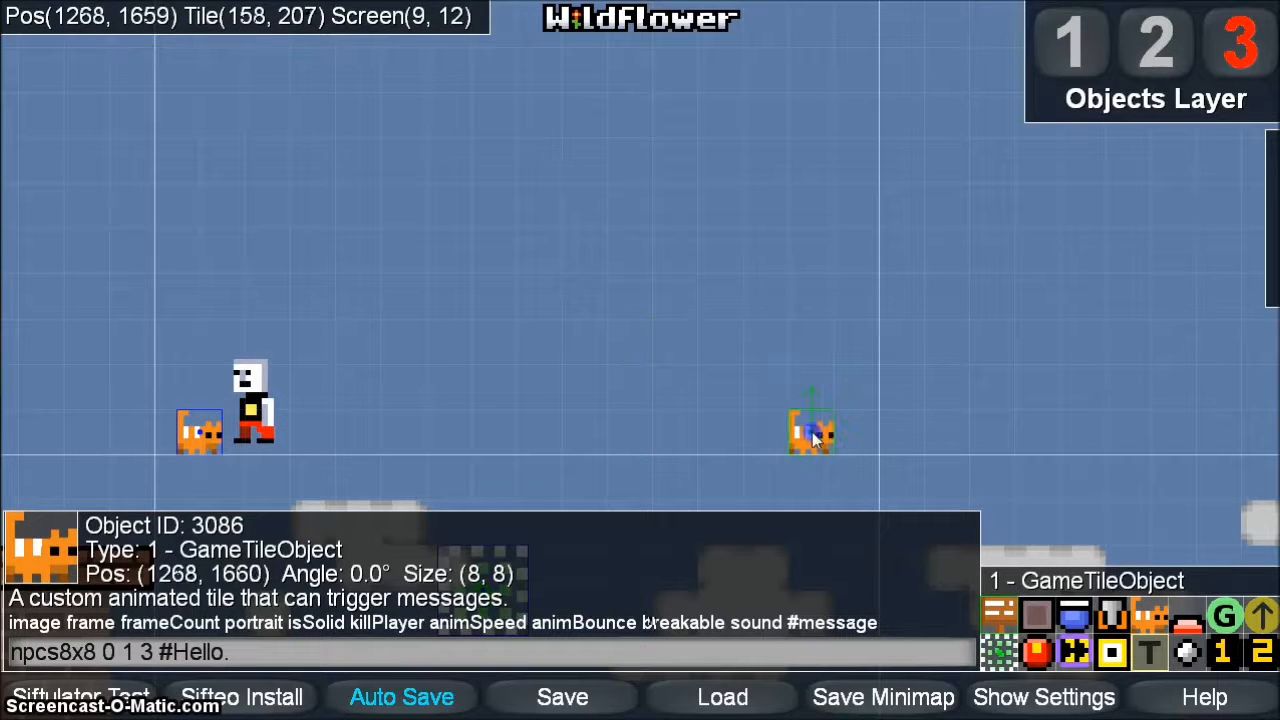
Step: Test the moving GameNPC cat and its message in the Siftulator, then return to the level editor
click(187, 450)
click(187, 628)
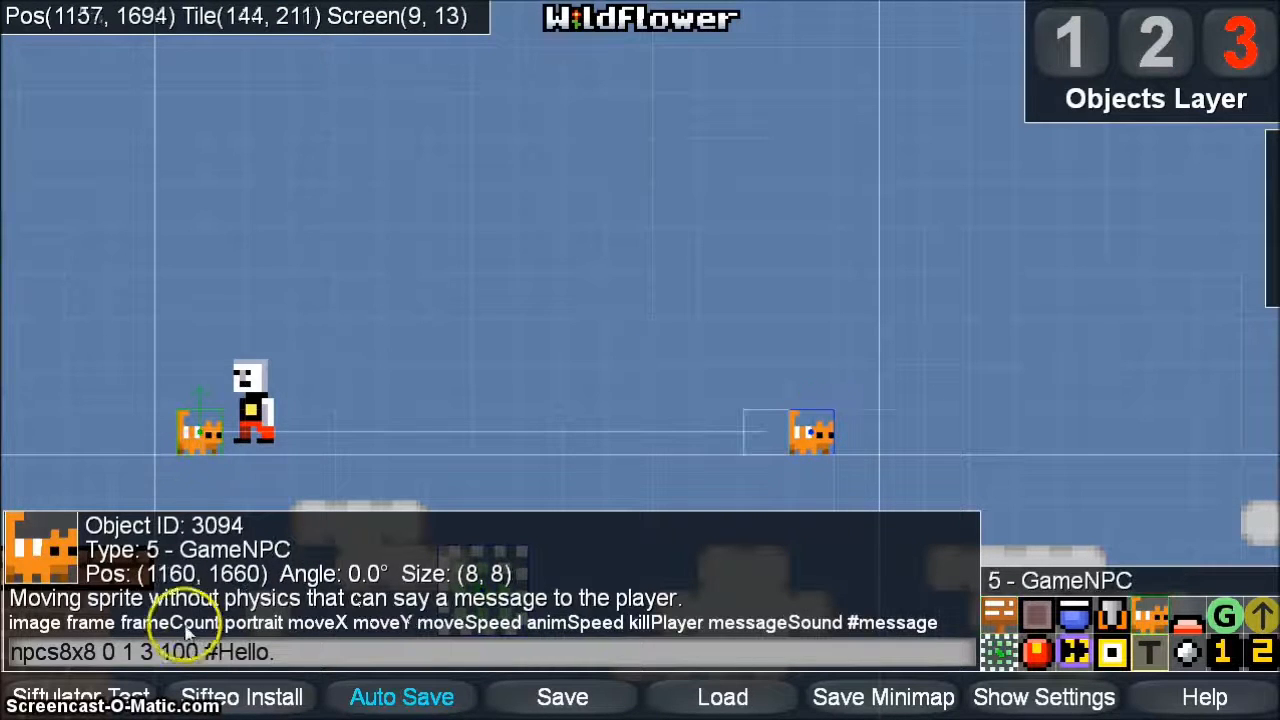
click(115, 697)
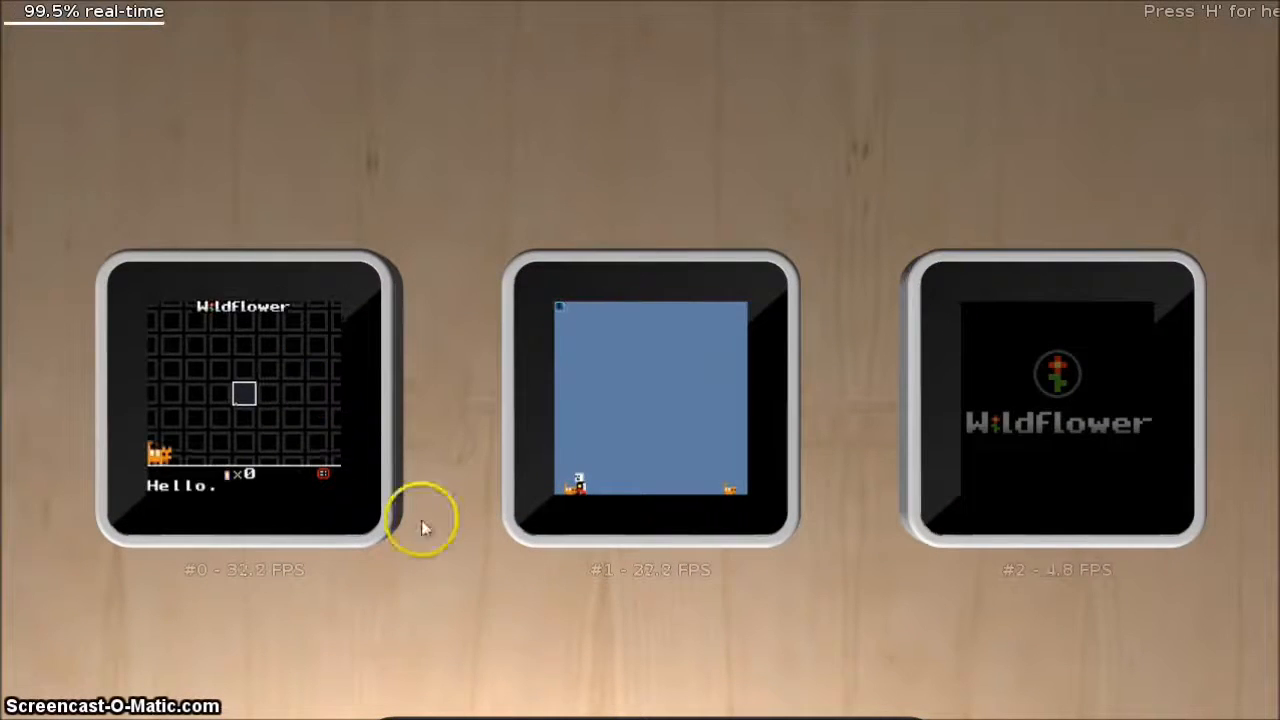
click(709, 491)
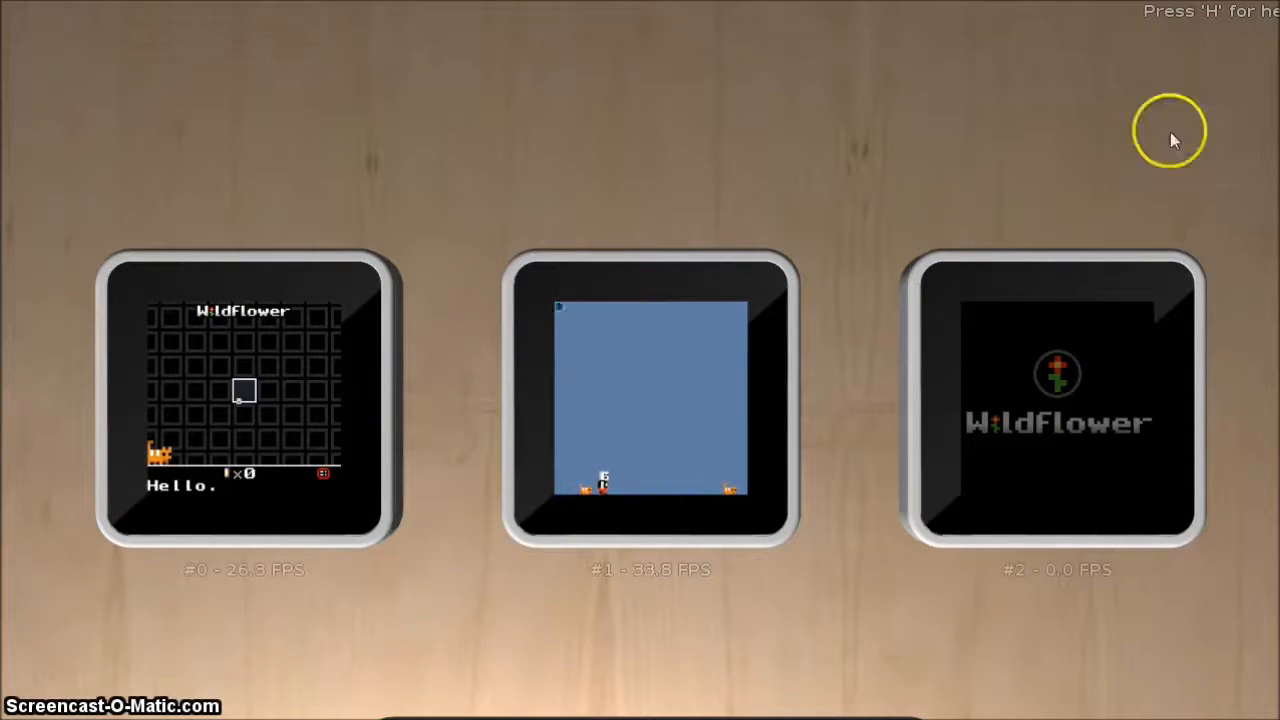
click(1262, 2)
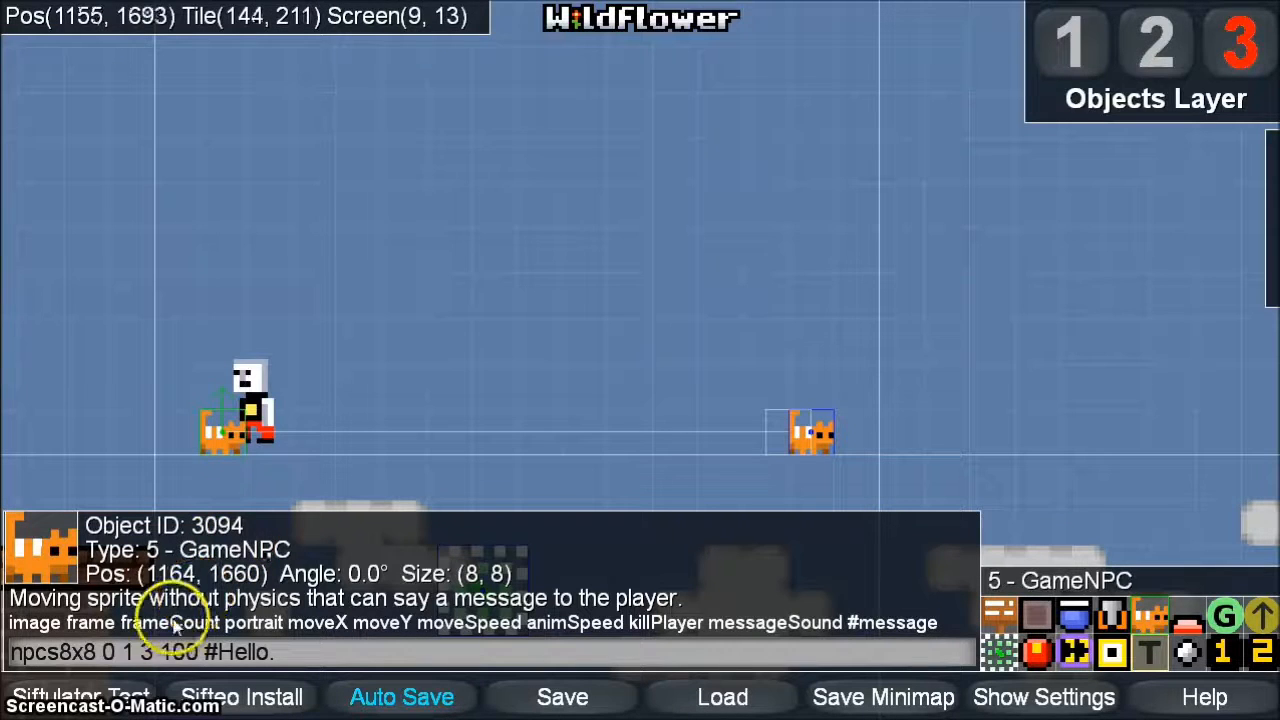
Step: Set the GameNPC's image to npcs8x16 and raise it to position (1164, 1656) so it stands level with the player's feet
drag(88, 665, 63, 619)
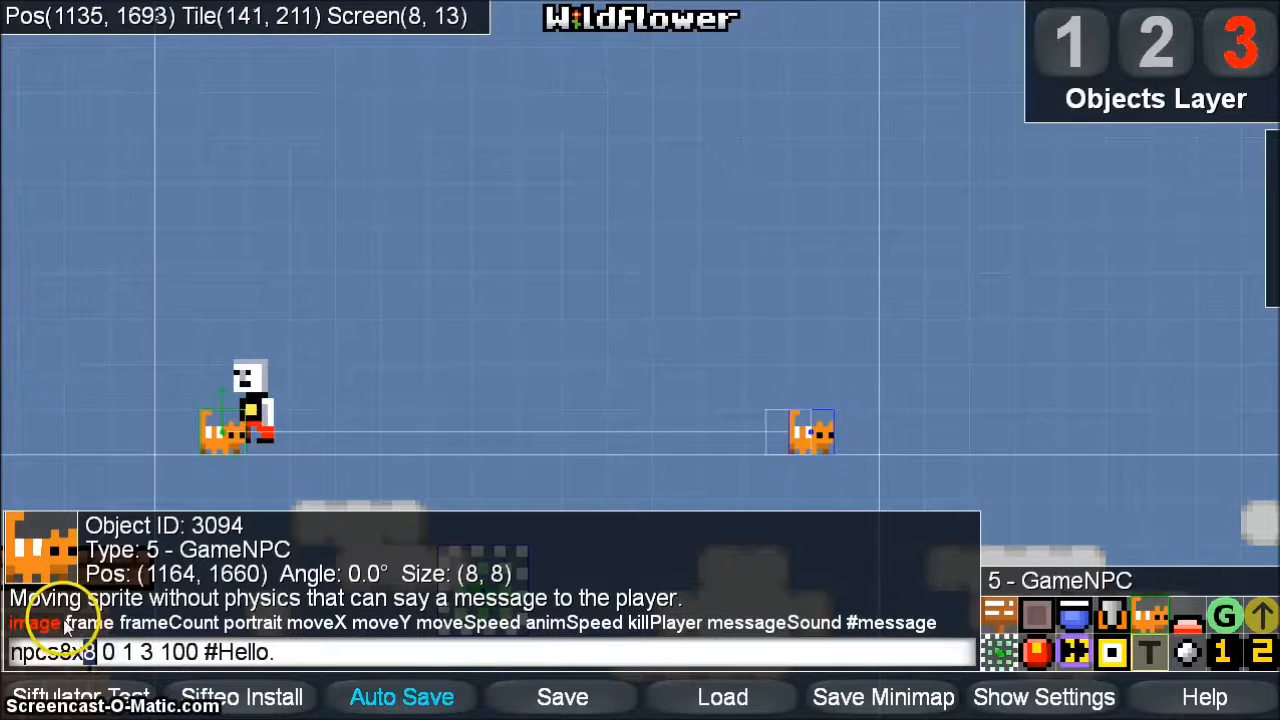
text(16)
click(190, 430)
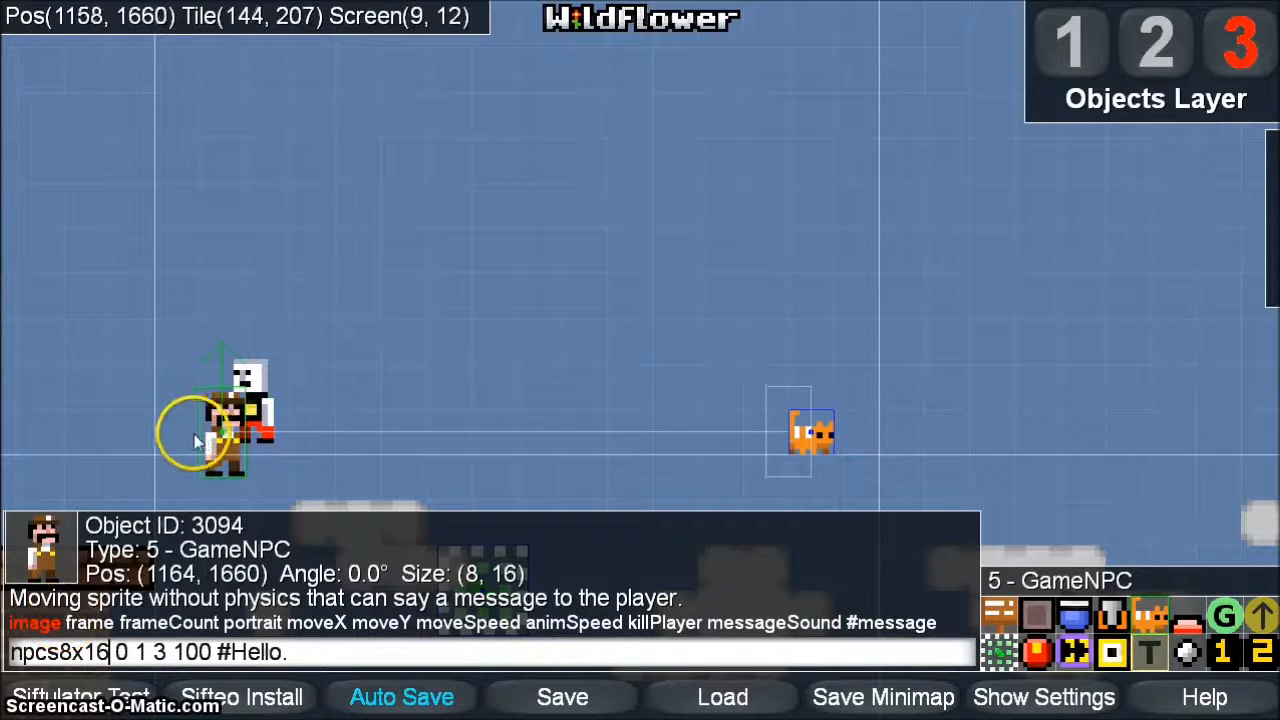
mouse_move(214, 448)
mouse_down()
mouse_move(218, 420)
mouse_move(208, 428)
mouse_up()
Step: Set the GameNPC's frameCount attribute to 10, leaving its starting frame at 0
click(117, 652)
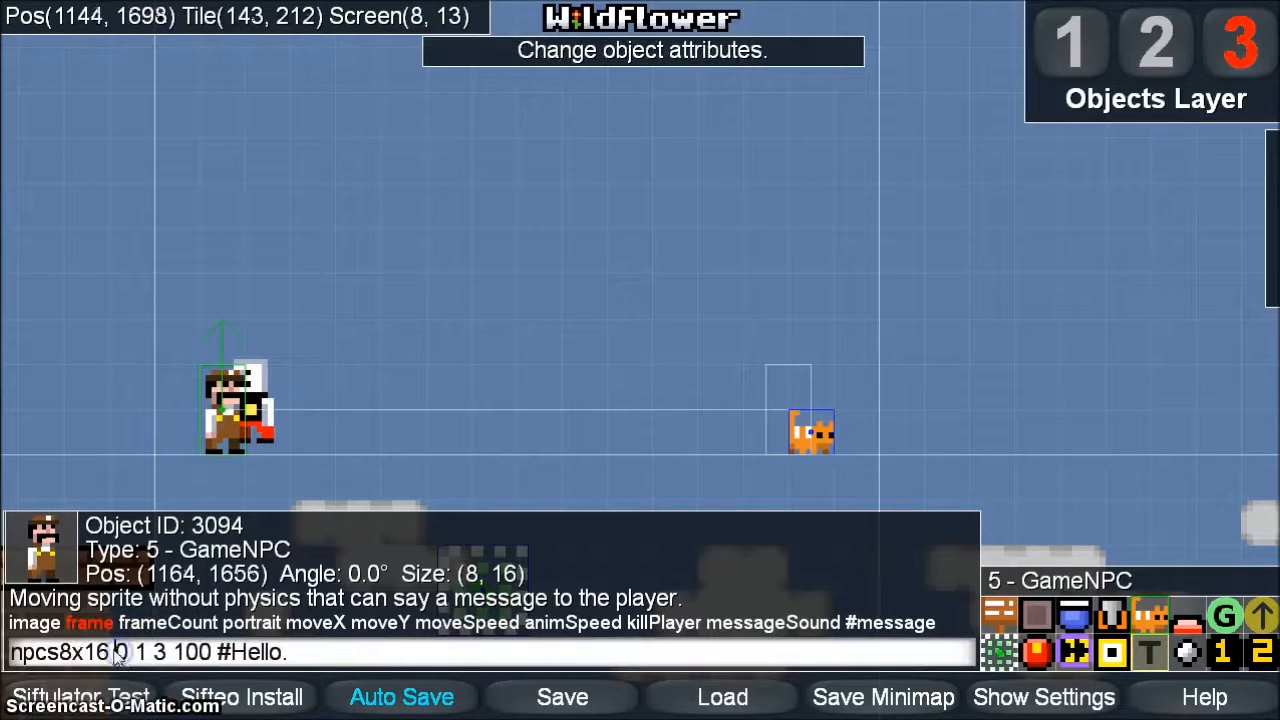
click(144, 650)
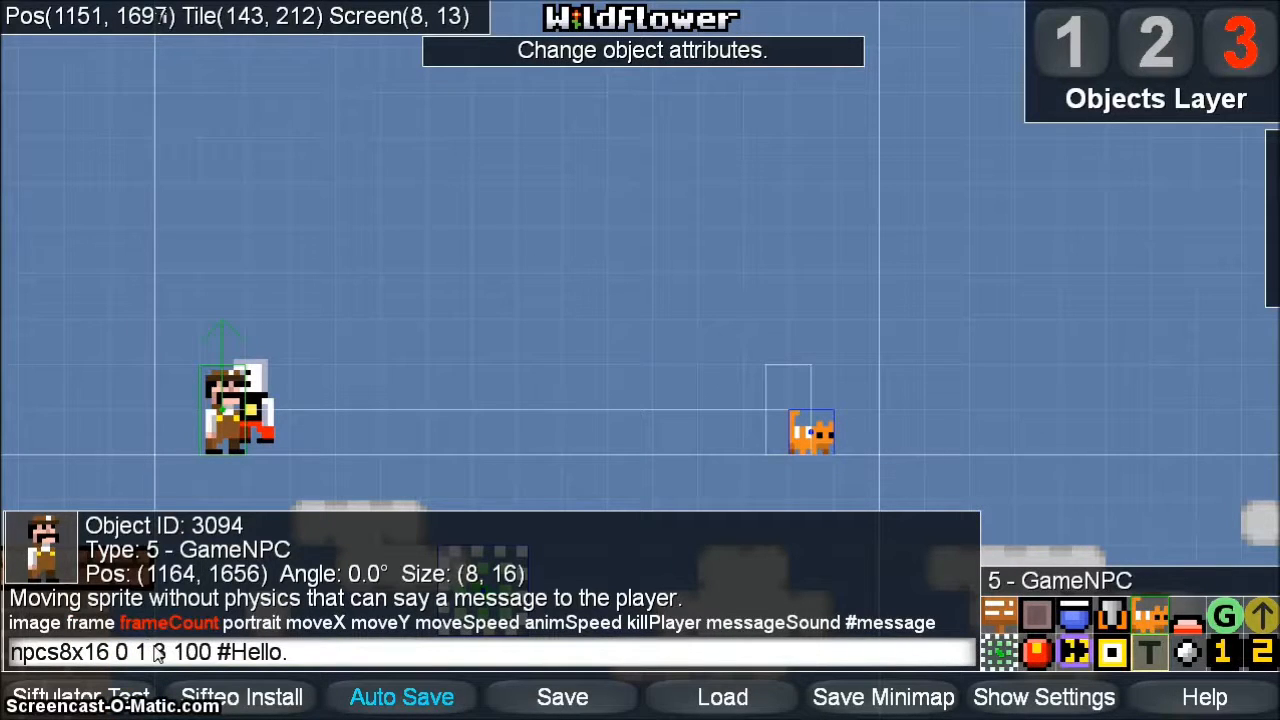
text(0)
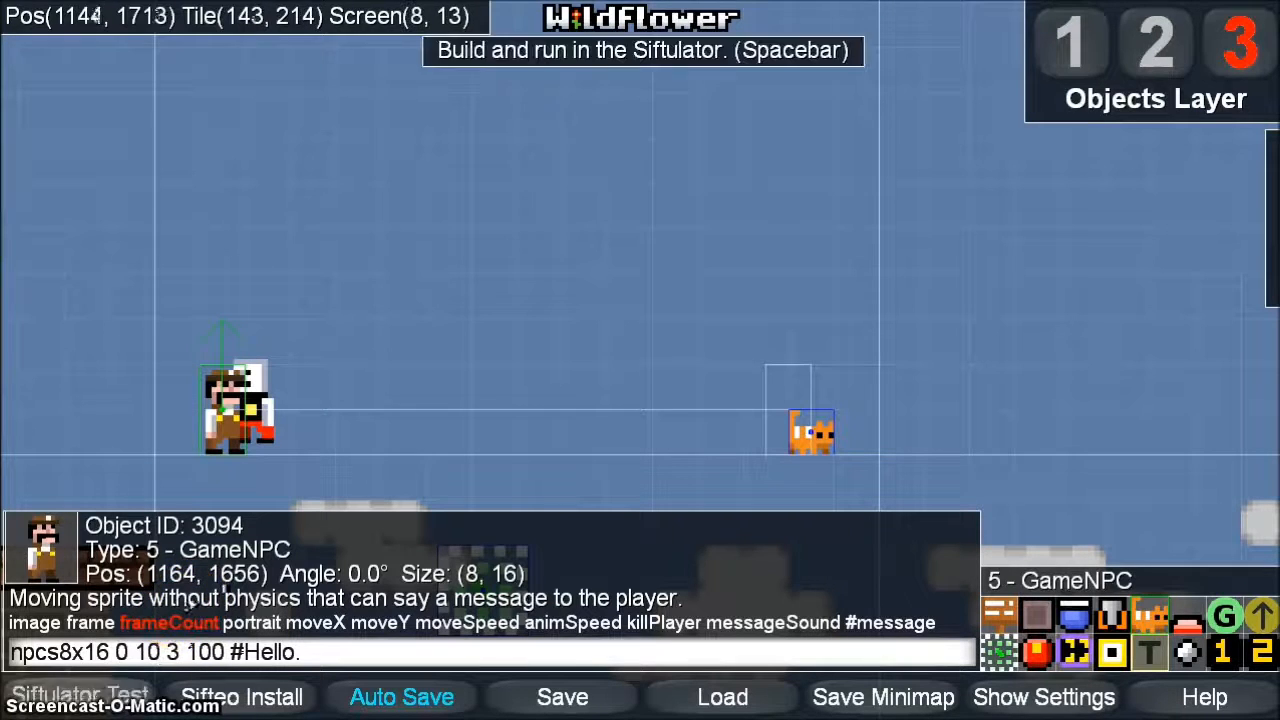
drag(163, 653, 143, 660)
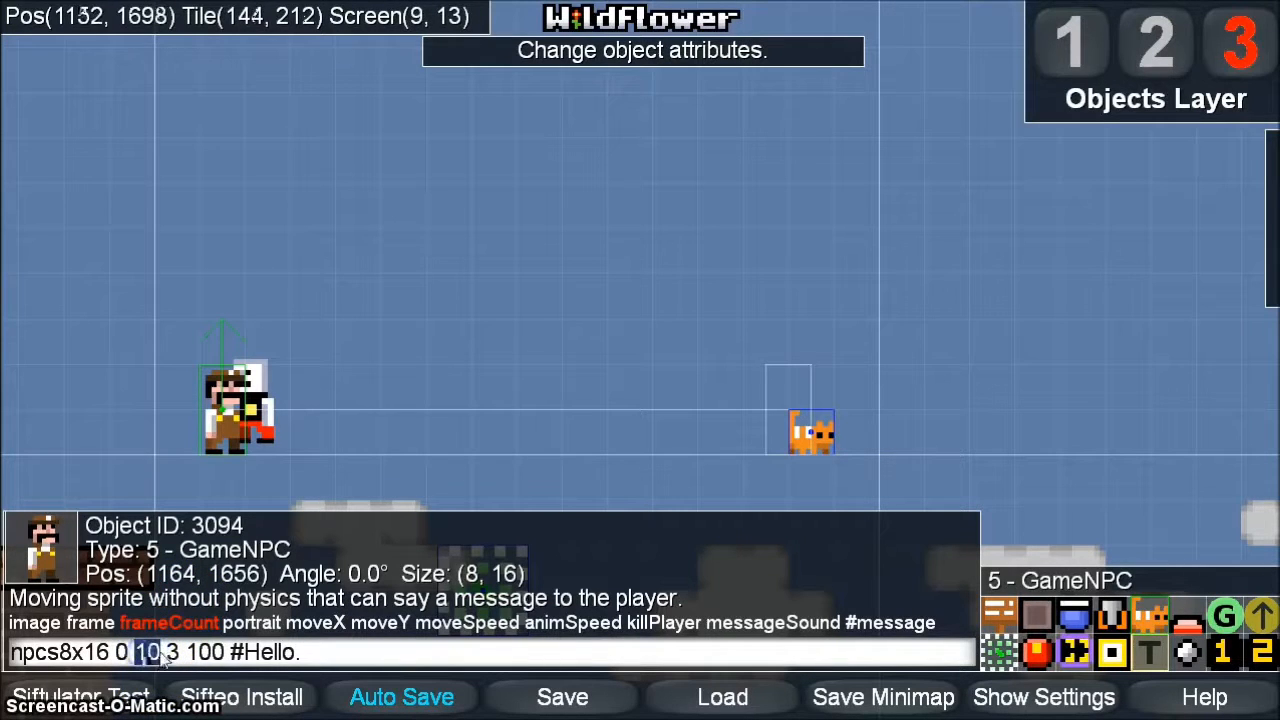
click(142, 655)
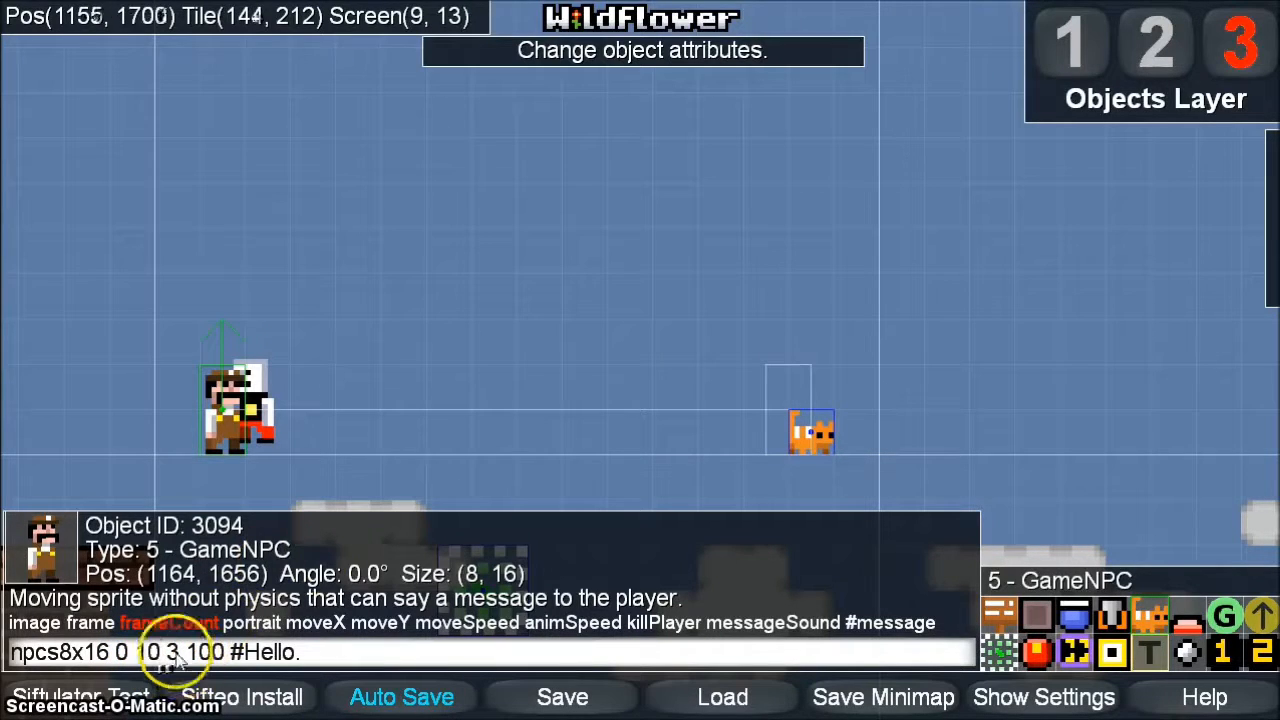
Step: Check the portraits sheet in GIMP, then set the GameNPC's portrait to 8 and its message to "Hey!"
click(180, 656)
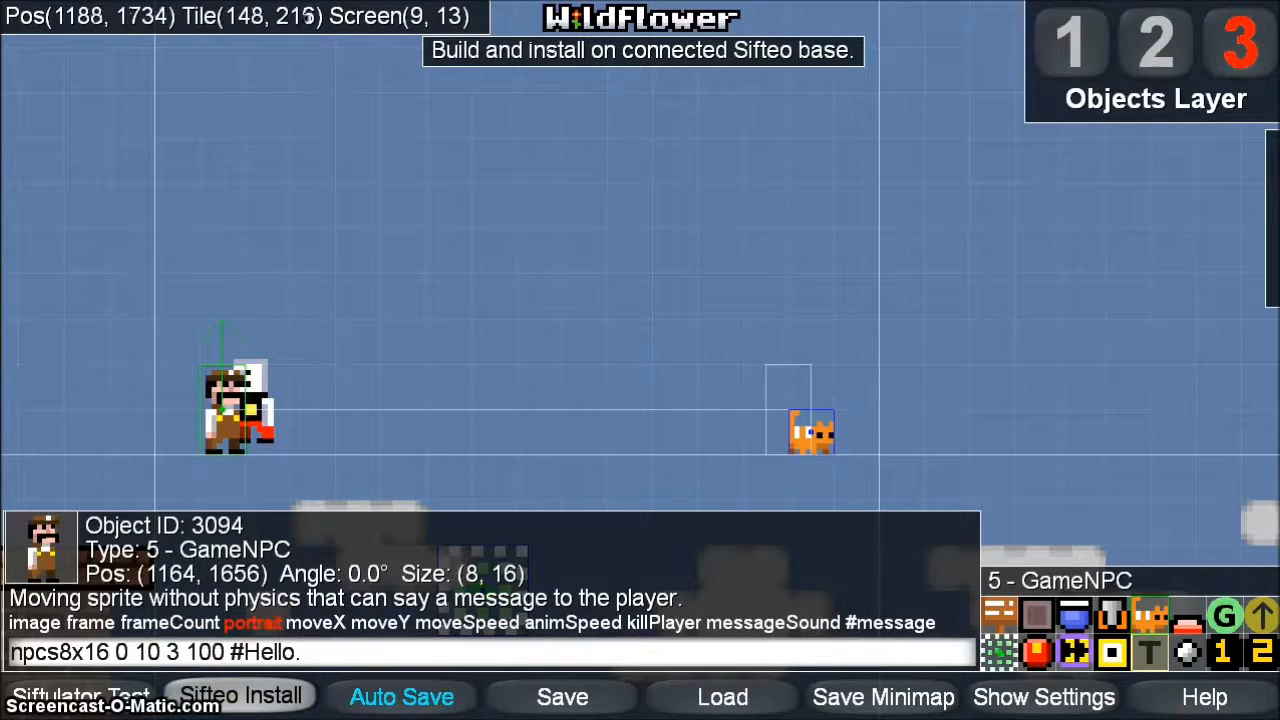
click(216, 719)
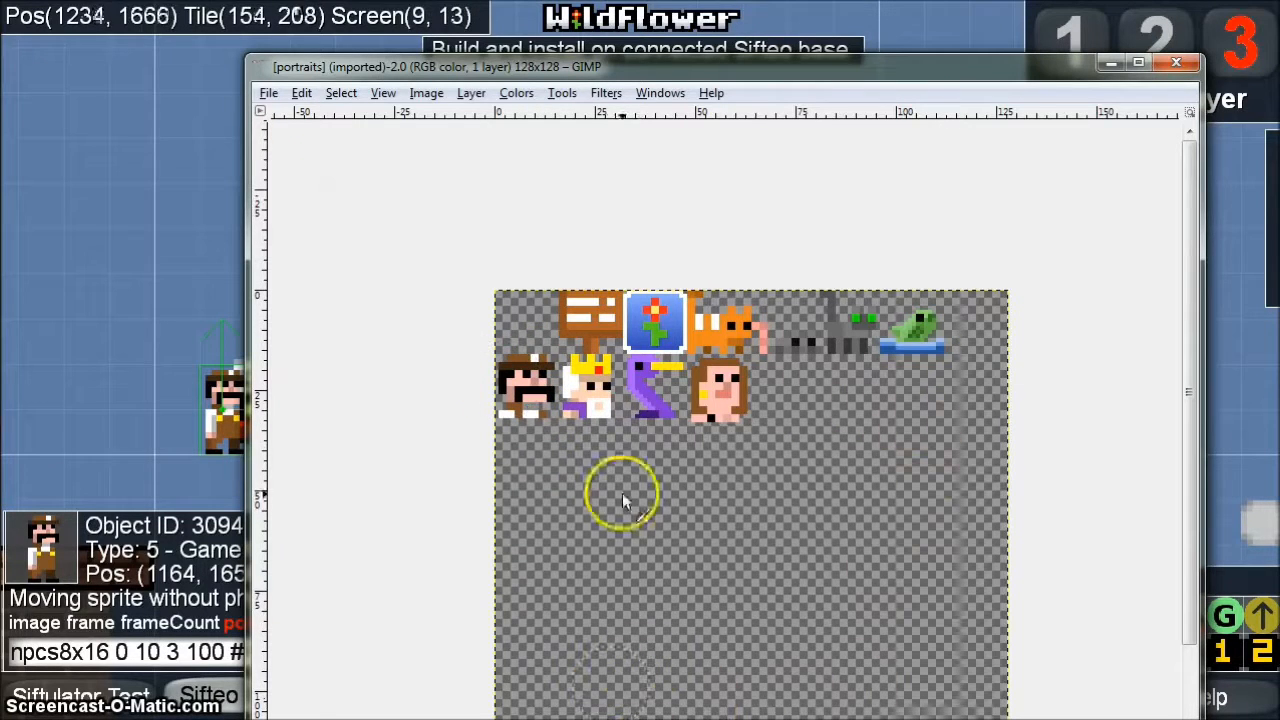
click(189, 509)
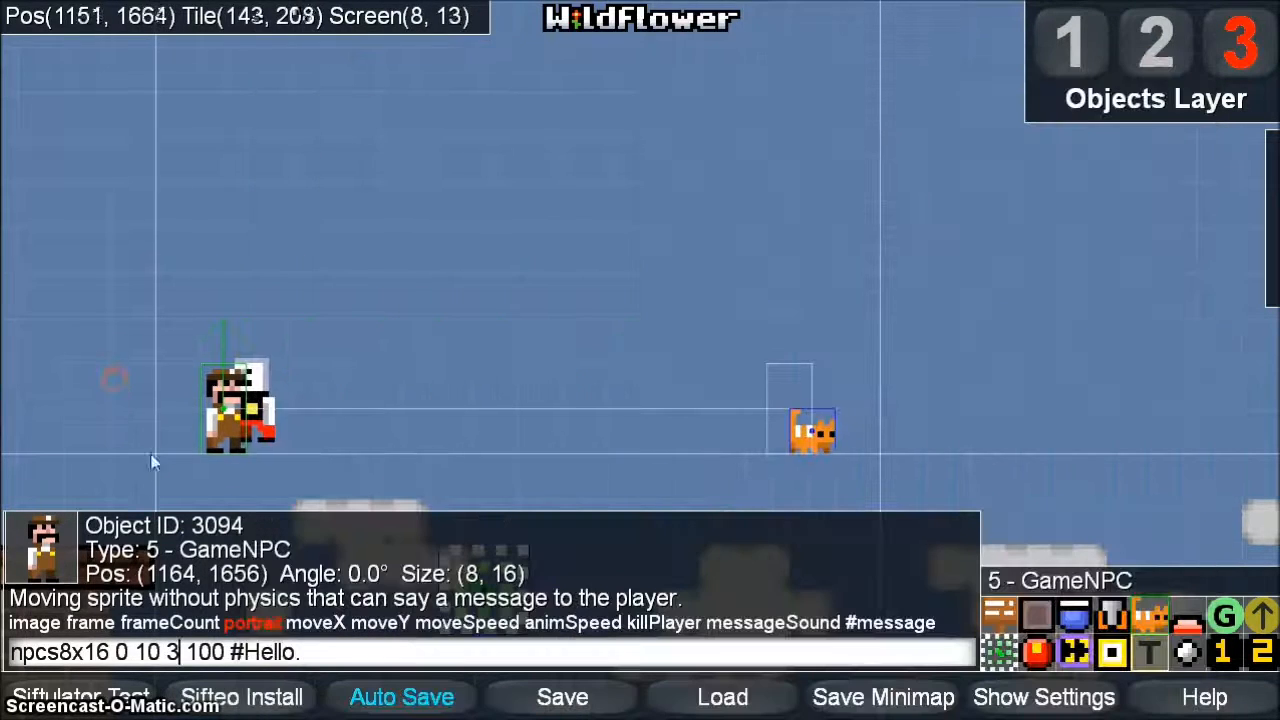
double_click(172, 652)
text(8)
click(288, 651)
text(y!)
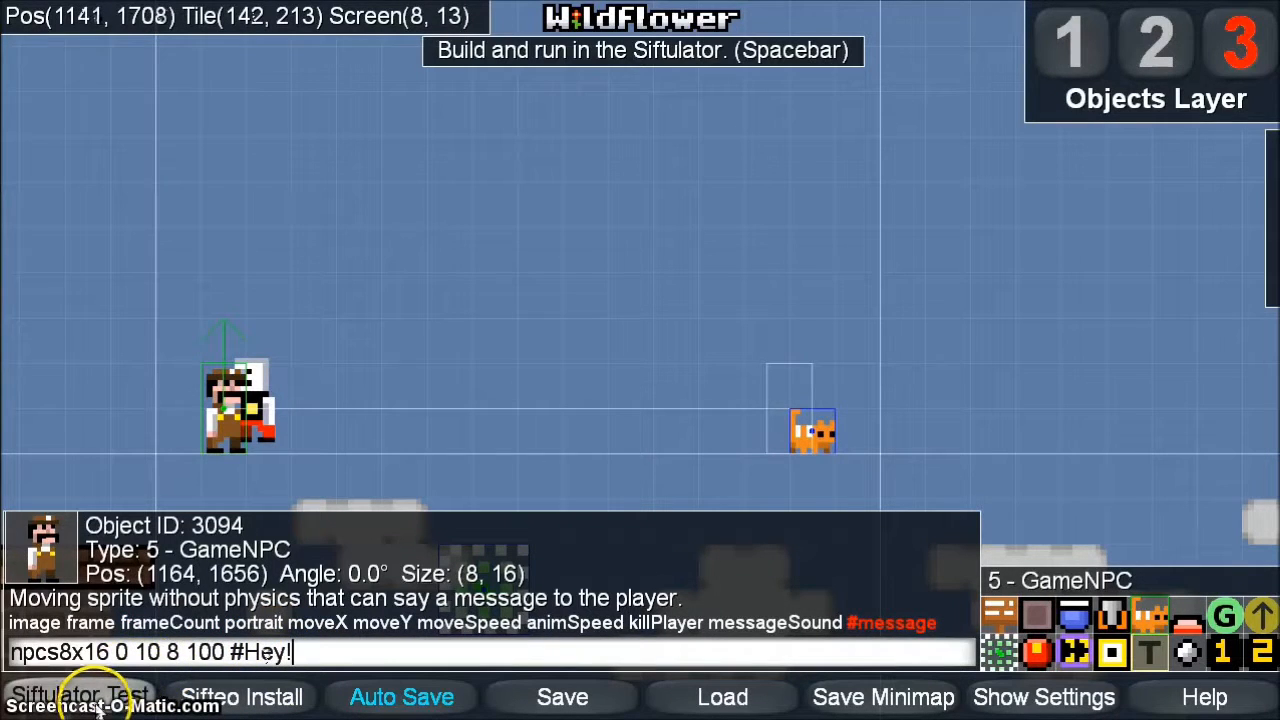
Step: Run the level in the Siftulator and move the player around to test the mustached NPC's walking, portrait and message
click(95, 703)
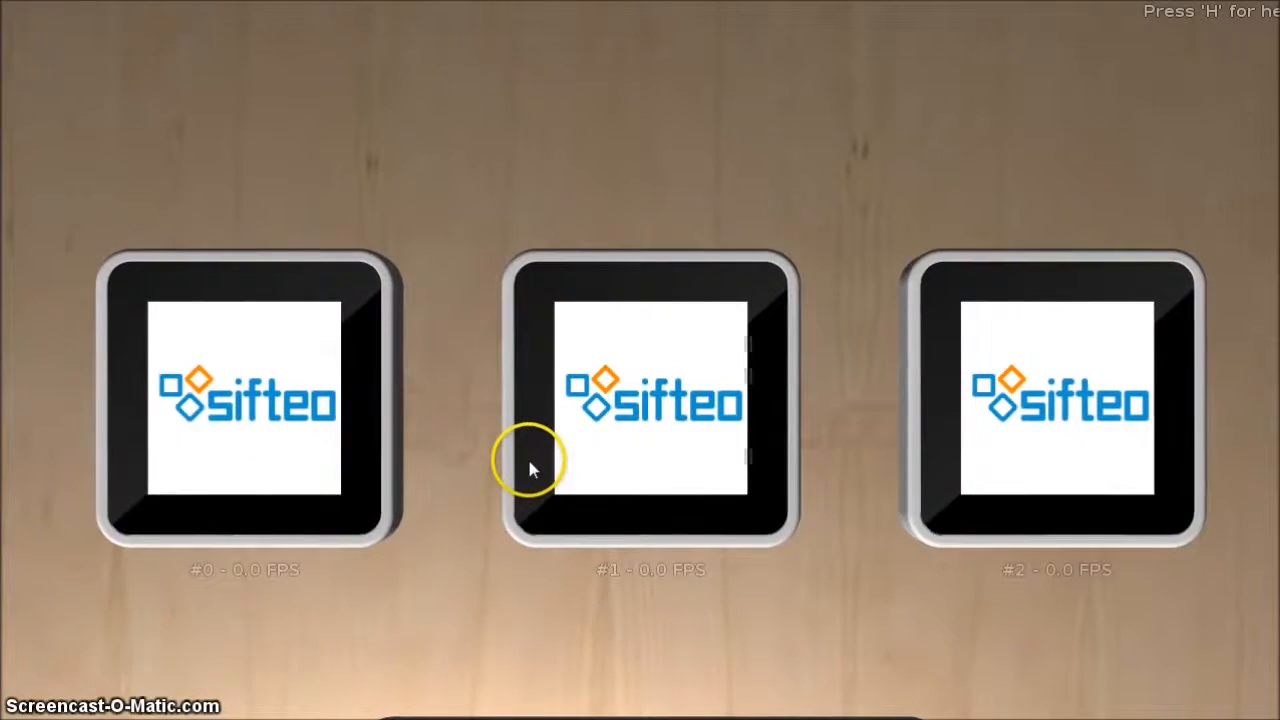
mouse_move(664, 500)
right_down()
mouse_move(692, 504)
mouse_move(662, 516)
right_up()
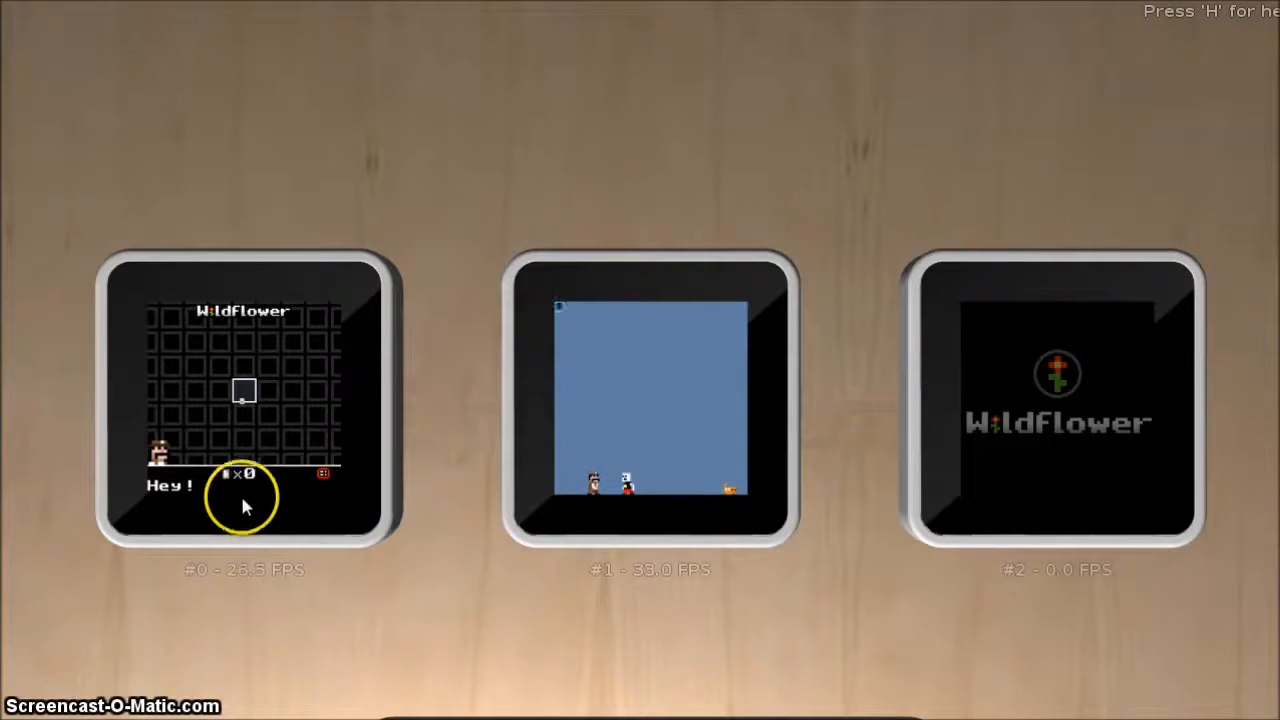
mouse_move(601, 484)
right_down()
mouse_move(666, 506)
mouse_move(655, 510)
right_up()
right_drag(735, 501, 645, 536)
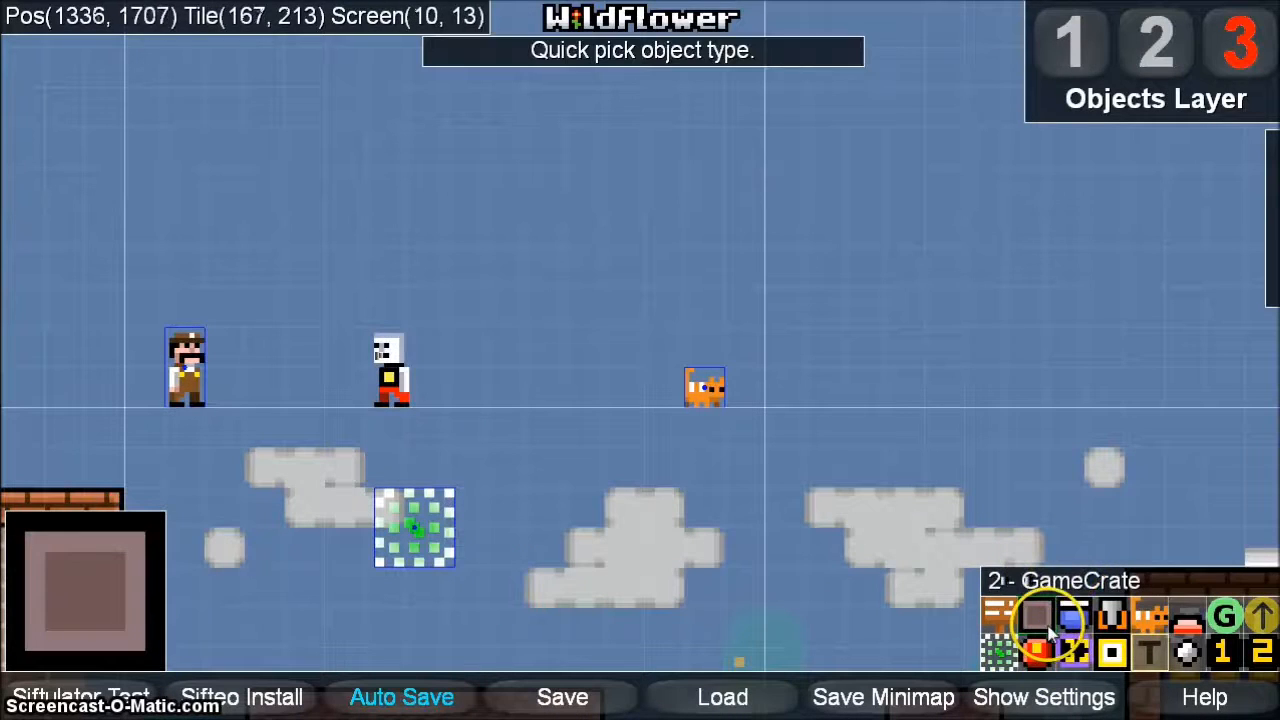
Step: Place a GameCrate between the player and the cat, at position (1228, 1660)
click(632, 330)
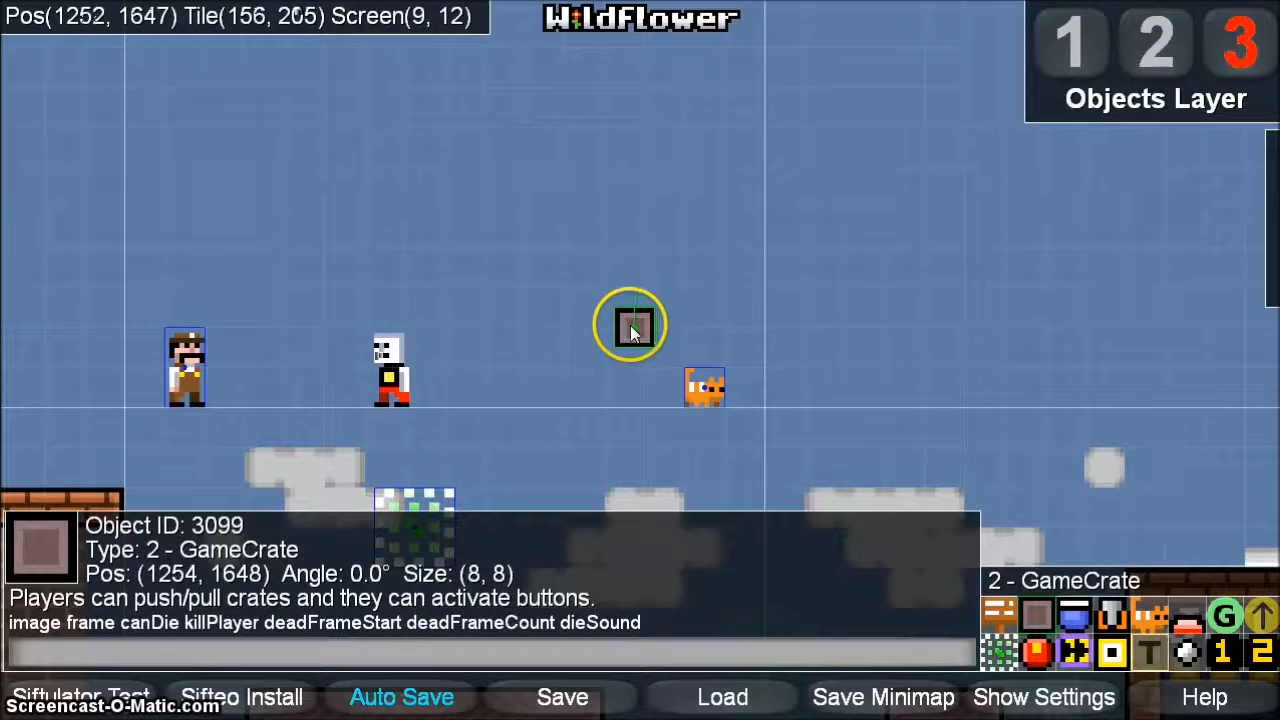
drag(625, 331, 547, 345)
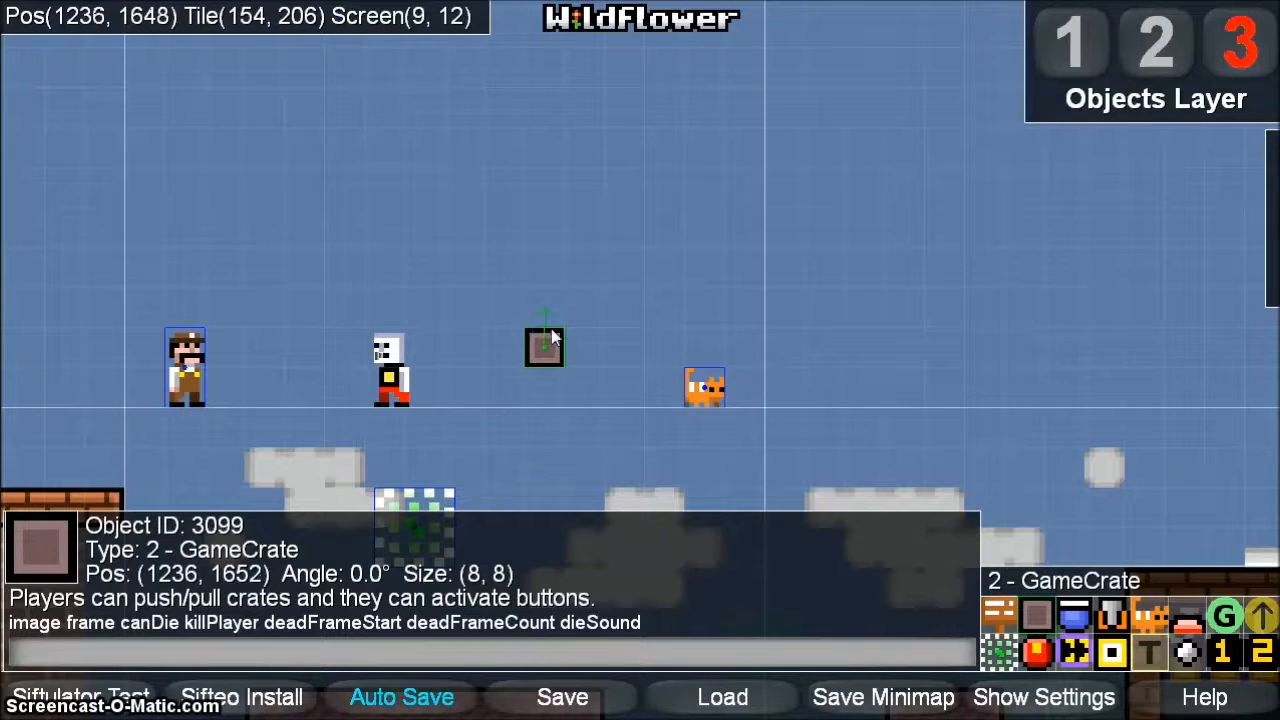
drag(538, 347, 505, 393)
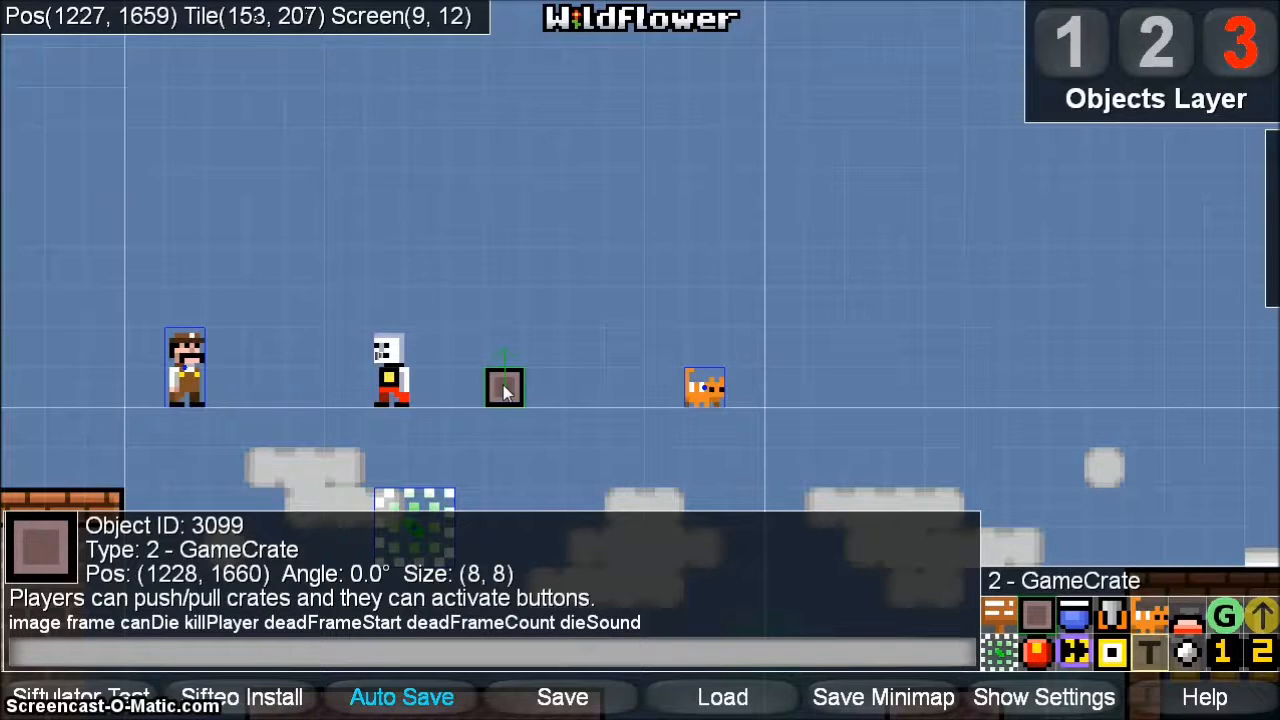
Step: Paste a copy of the crate above and to its right at (1252, 1644) and set its attributes to "sprites16x16 0"
click(507, 389)
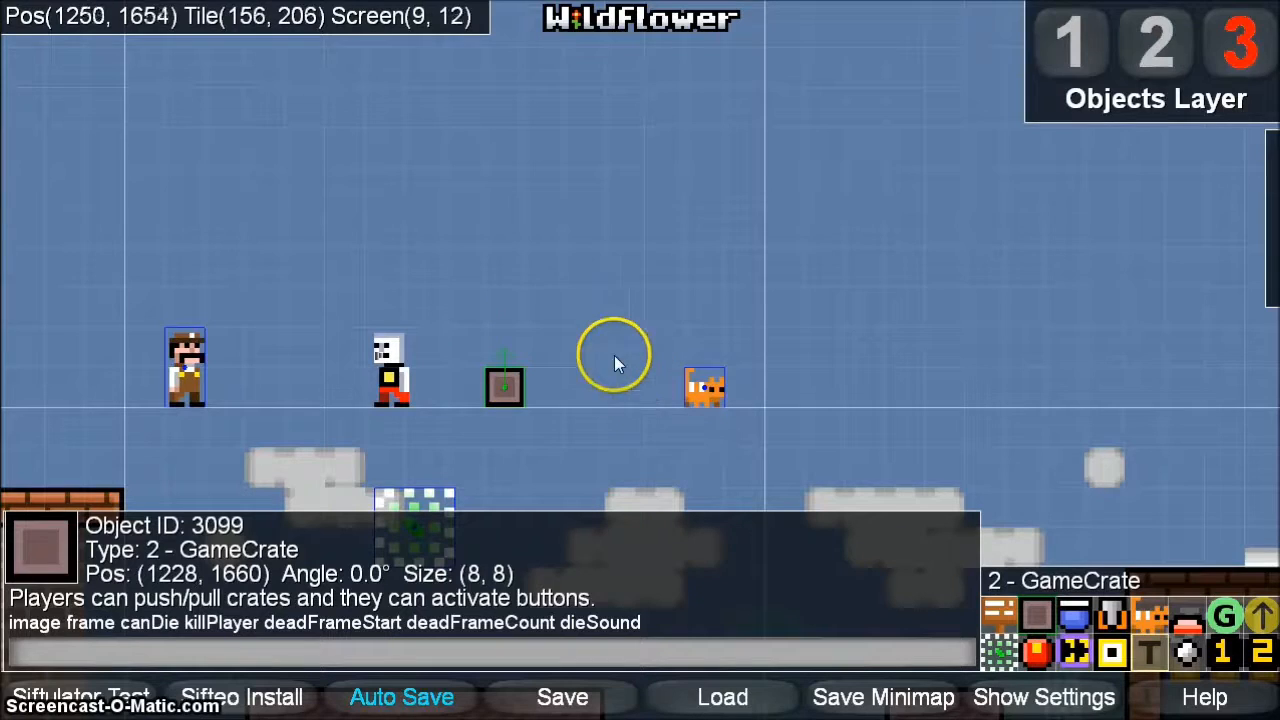
key(ctrl+v)
drag(621, 308, 611, 311)
click(72, 660)
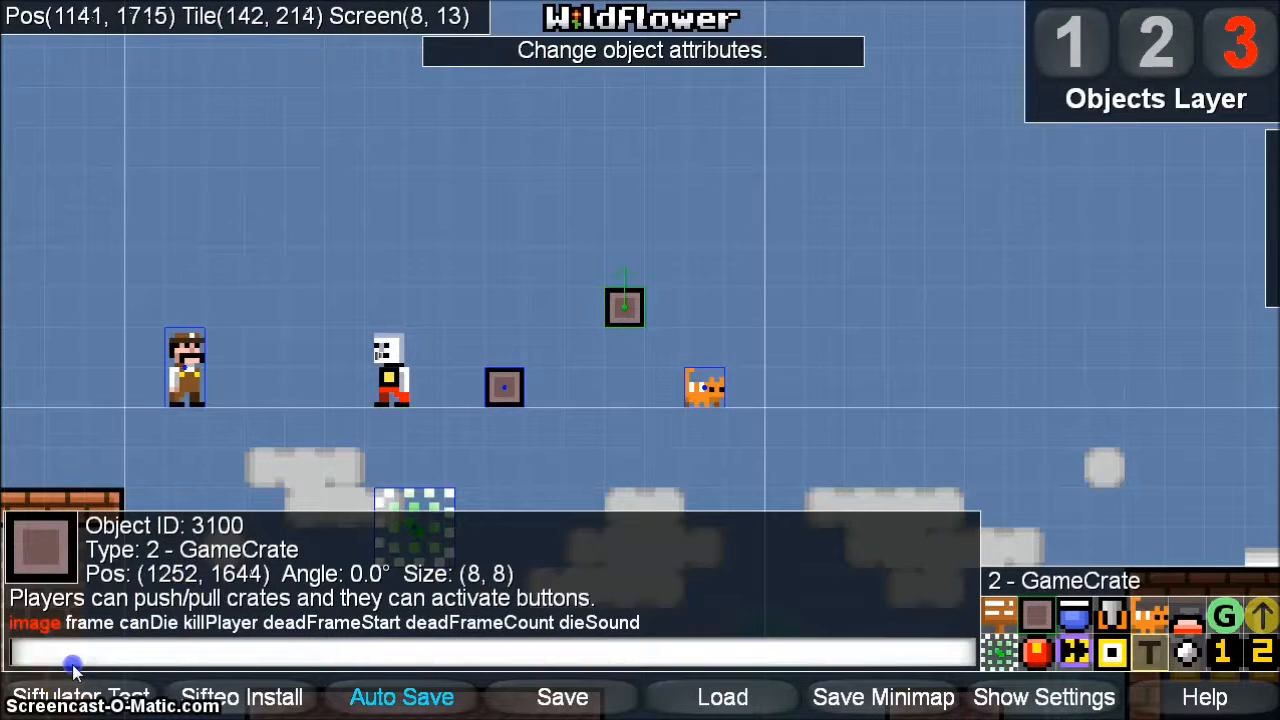
text(sprites16x)
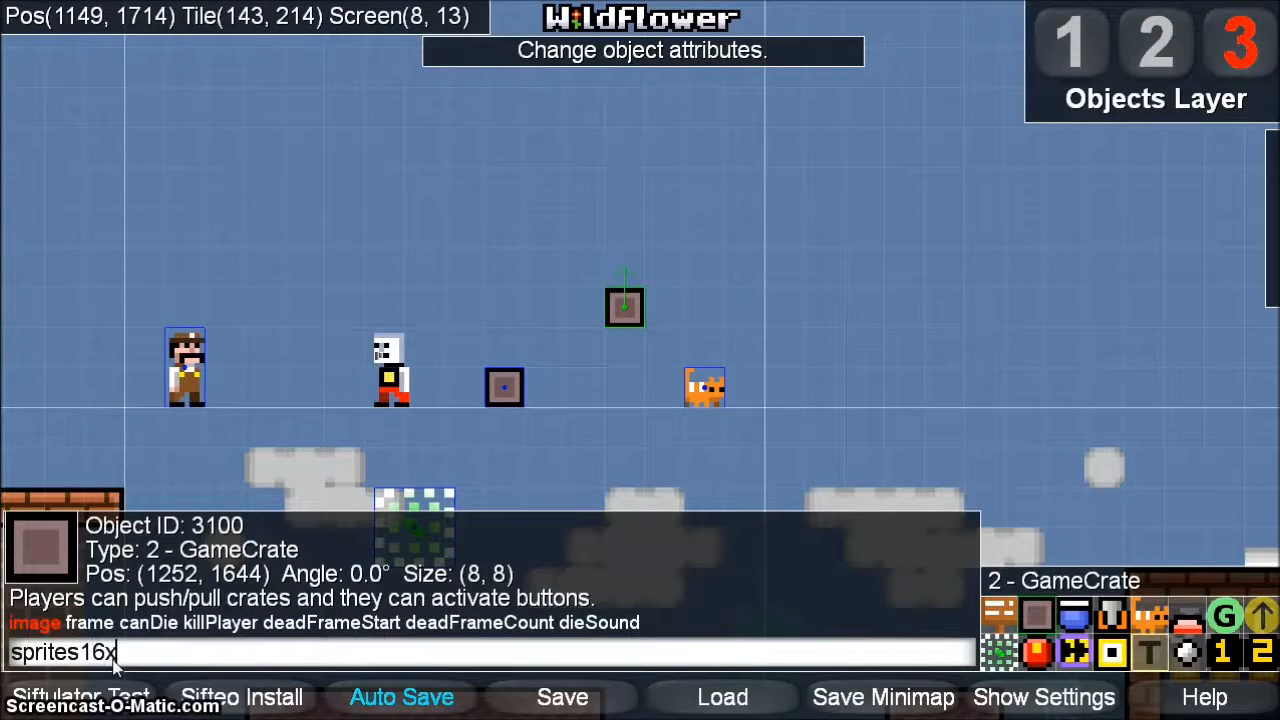
text(16)
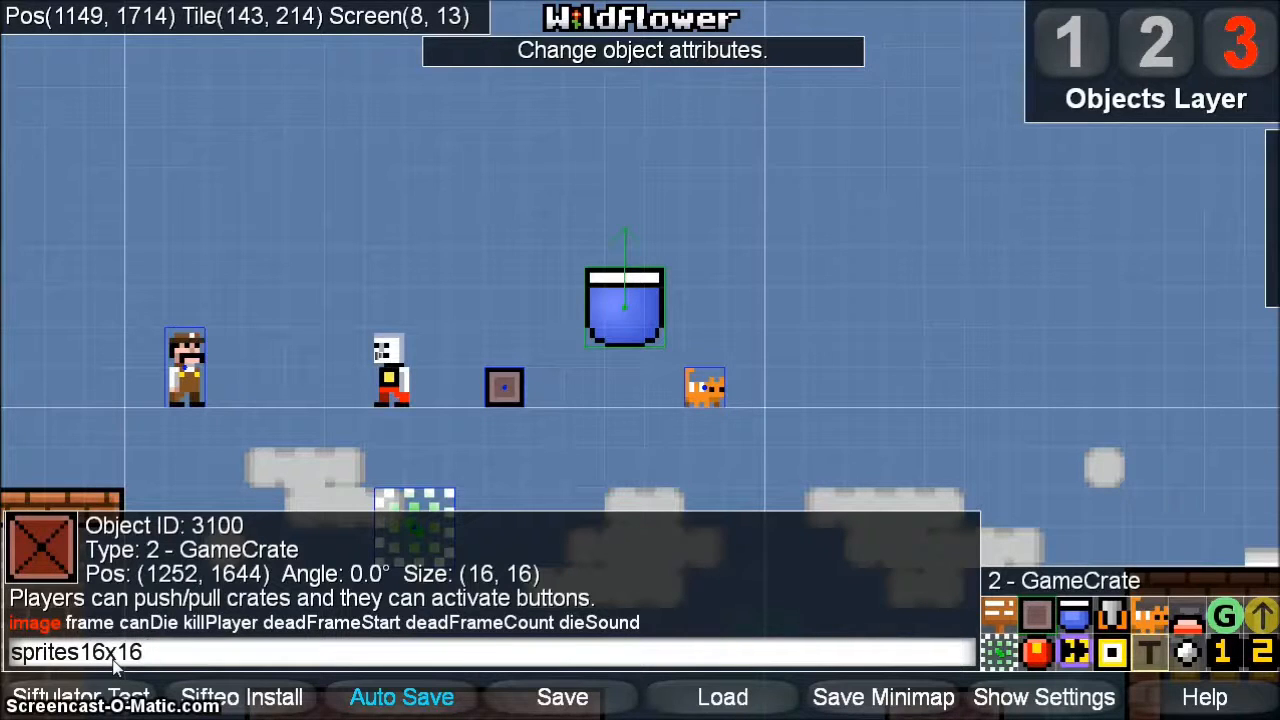
text( 0)
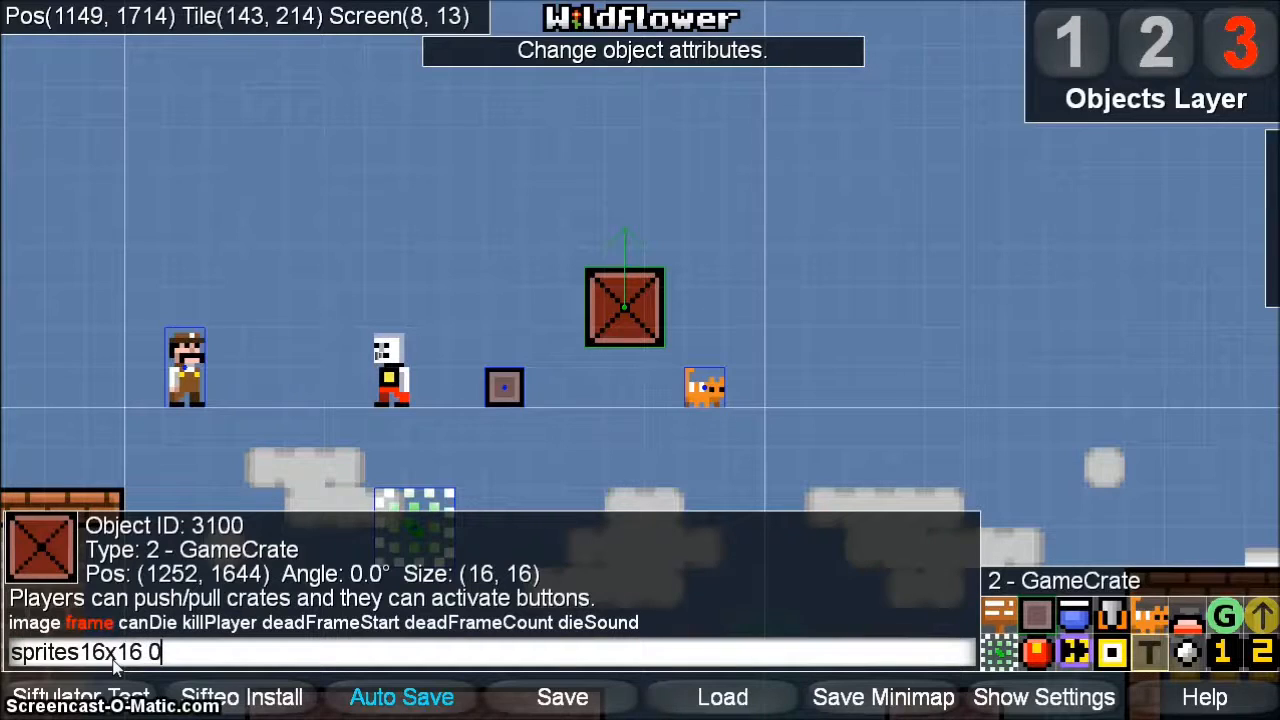
Step: Move the large crate beside the player at (1226, 1656) and stack the small crate on top of it
drag(636, 309, 549, 292)
click(565, 388)
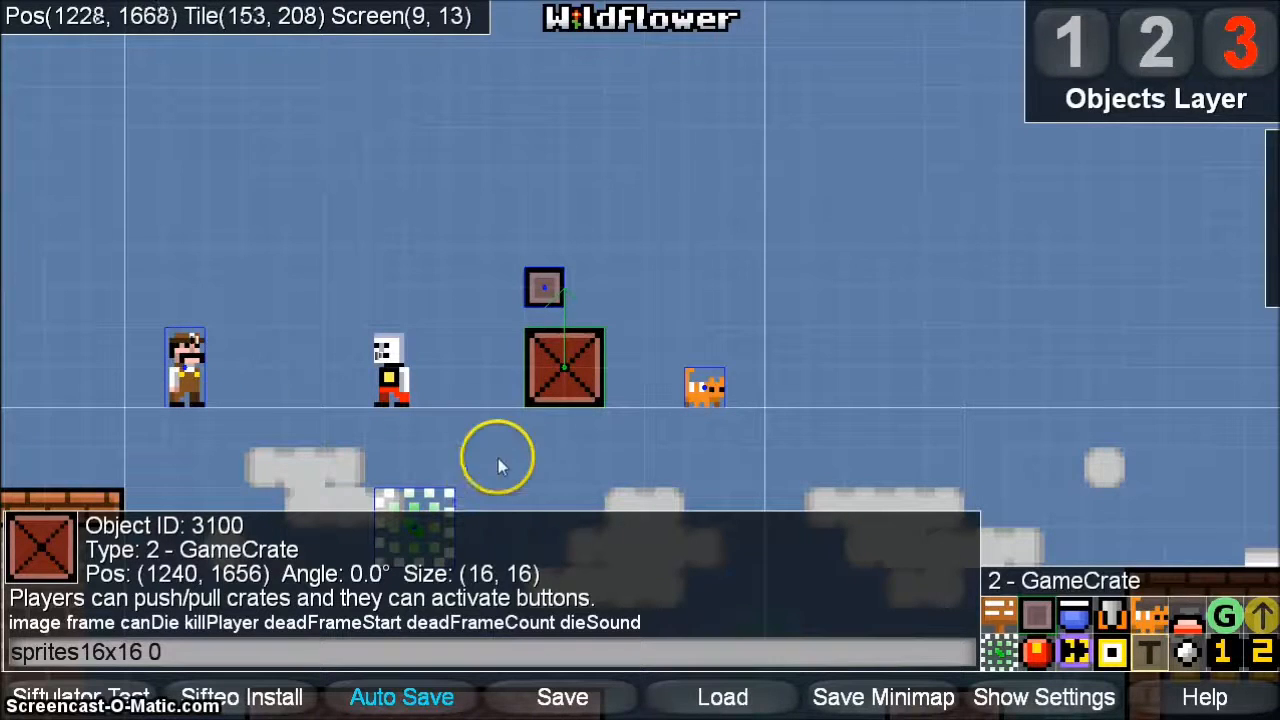
drag(551, 354, 490, 358)
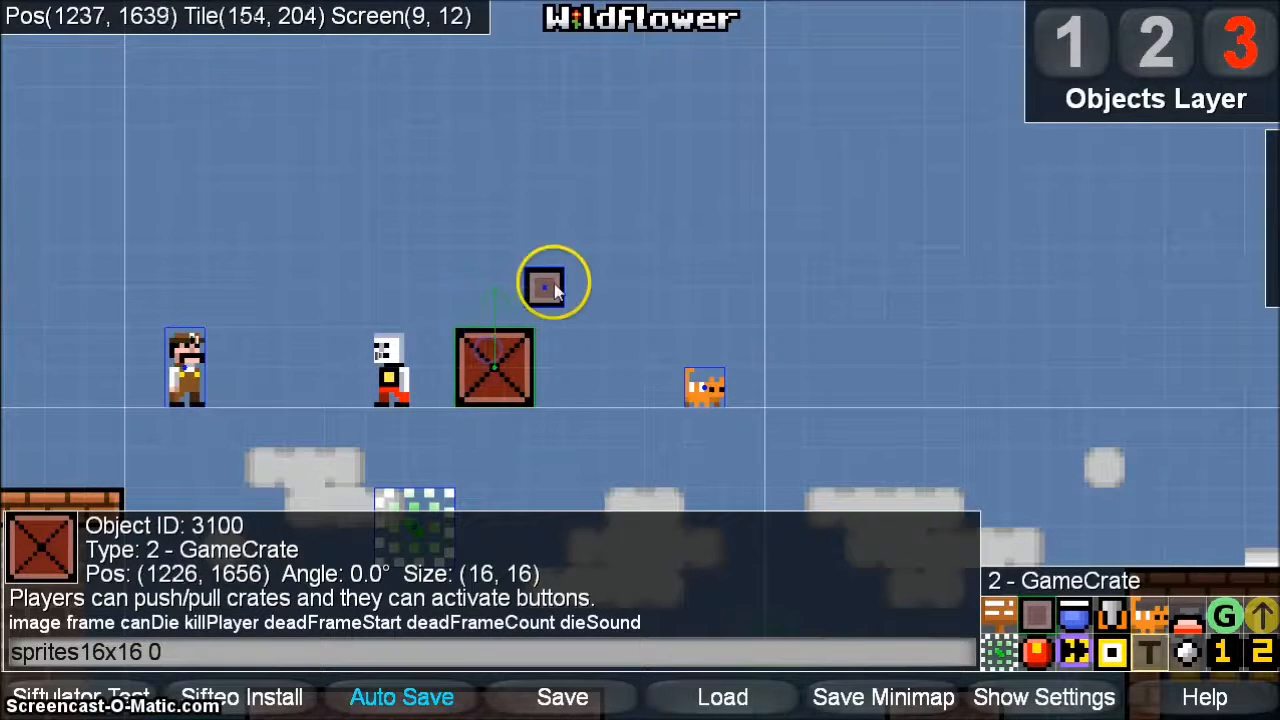
drag(552, 286, 472, 306)
Step: Place a GameButton between the mustached NPC and the player, at position (1188, 1660)
click(1188, 620)
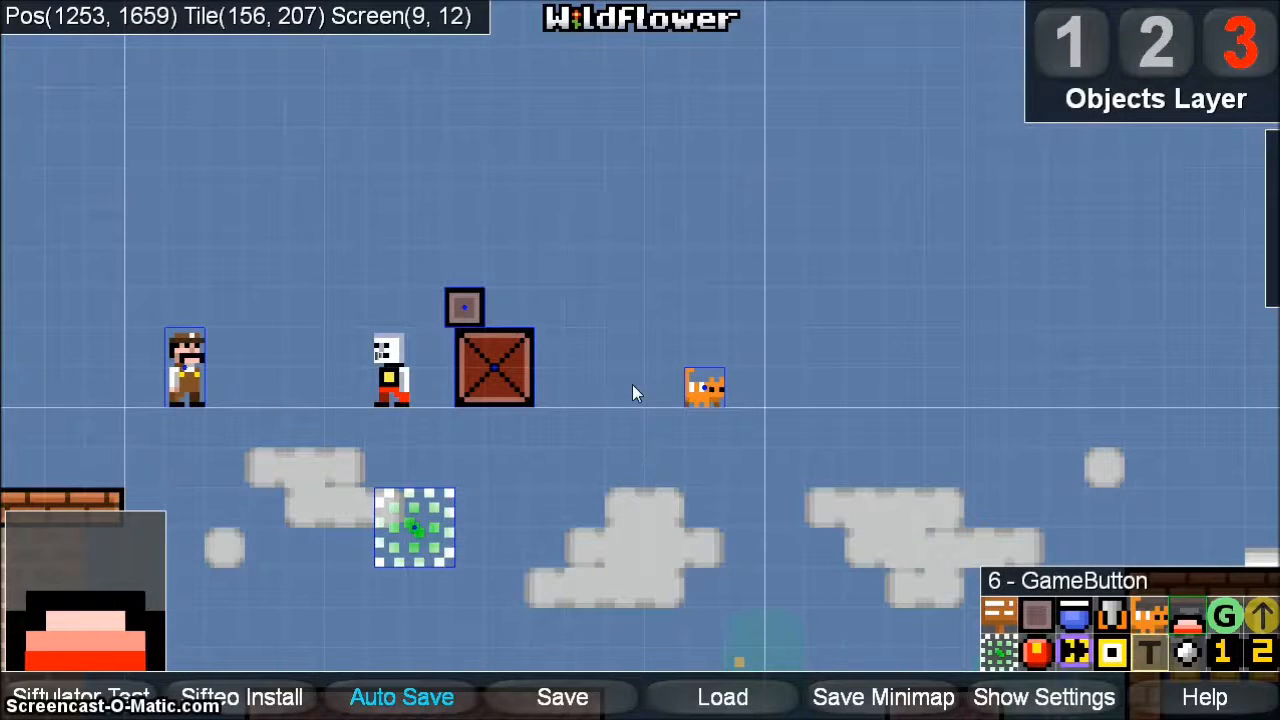
scroll(632, 385, up, 2)
middle_drag(632, 385, 567, 426)
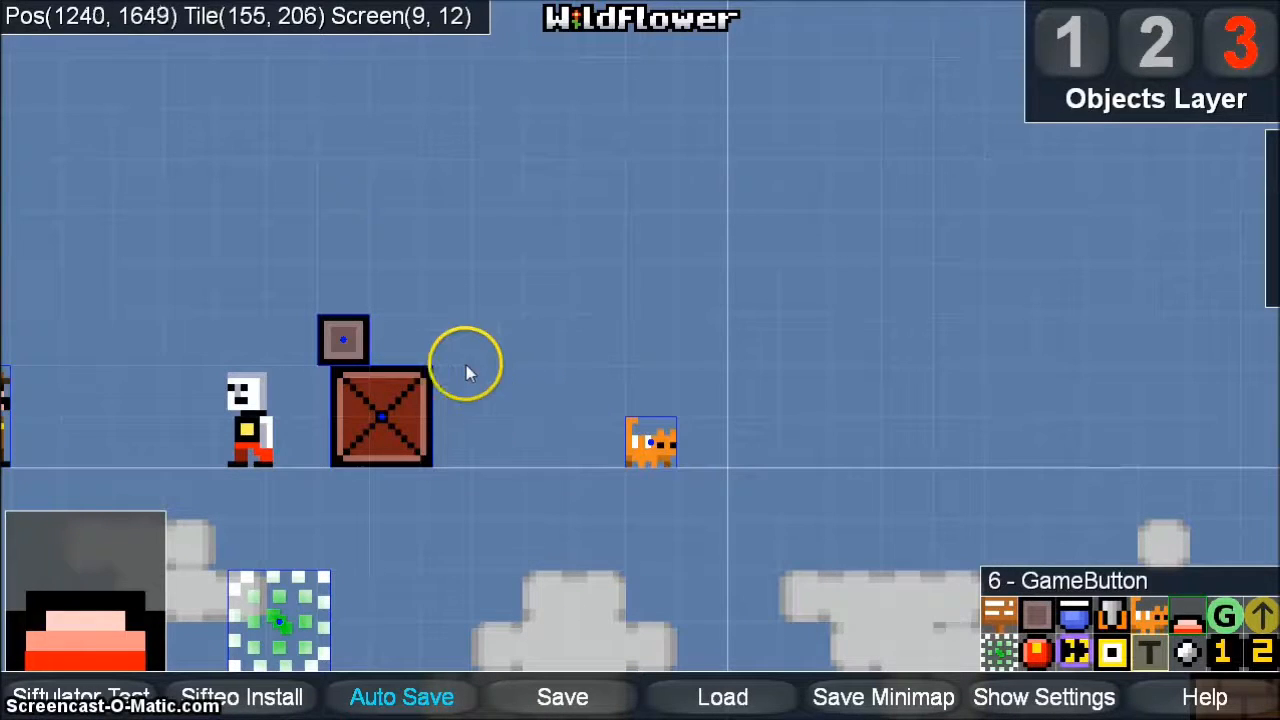
click(603, 416)
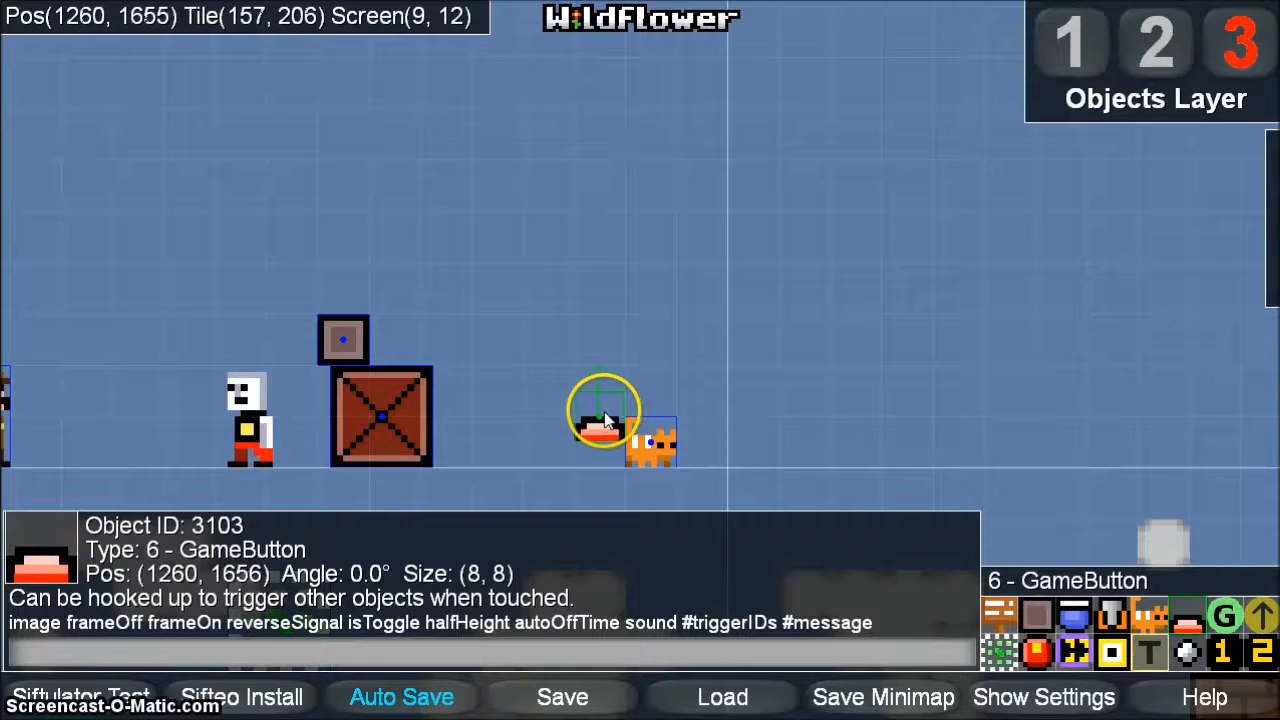
drag(595, 421, 118, 418)
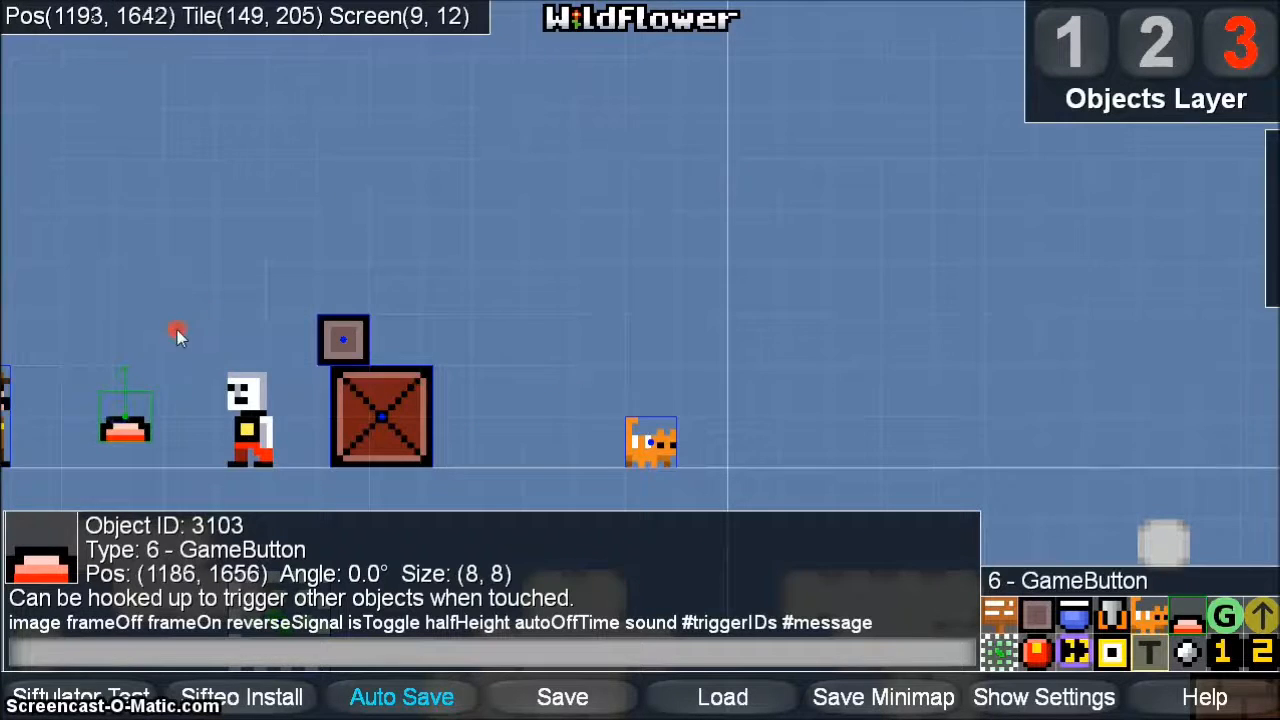
middle_drag(177, 330, 505, 251)
drag(460, 329, 473, 358)
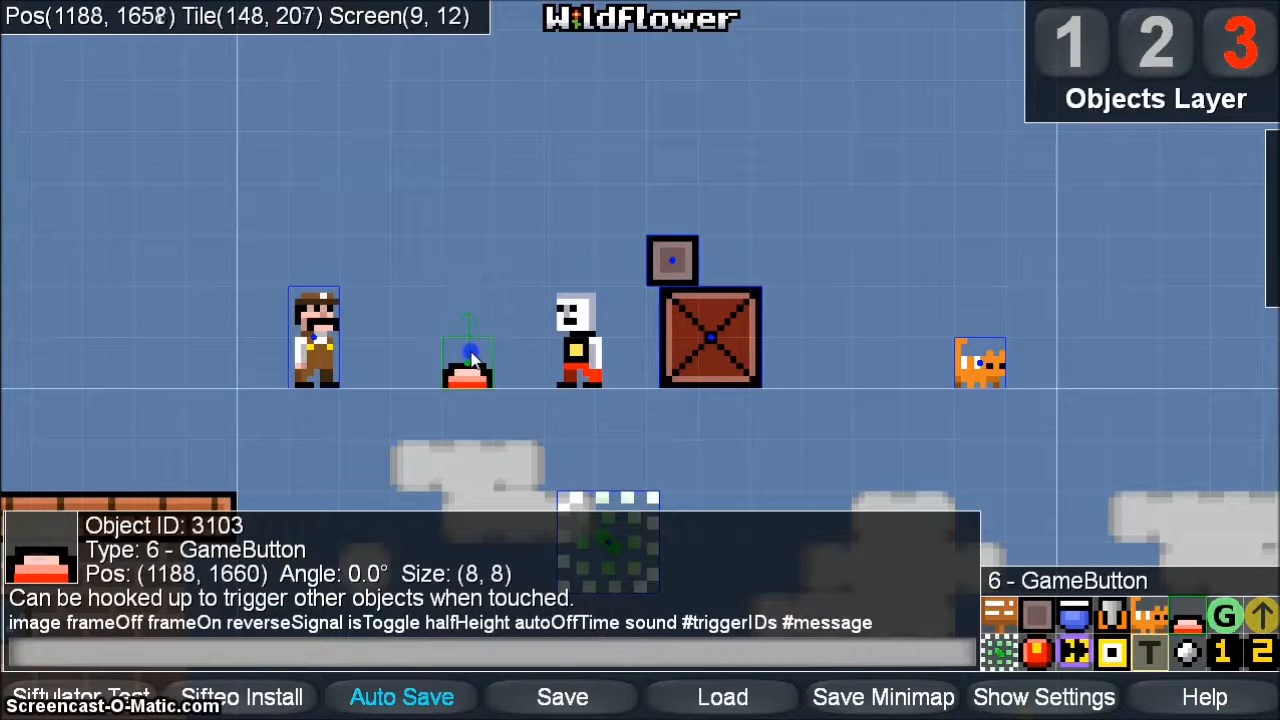
Step: Examine the existing button in the level area below that is linked to barrier tiles, and inspect the topmost barrier GameTileObject
scroll(471, 354, down, 3)
middle_drag(343, 437, 344, 79)
scroll(338, 112, down, 2)
middle_drag(490, 454, 606, 166)
scroll(622, 161, up, 1)
scroll(467, 248, up, 2)
middle_drag(467, 244, 517, 273)
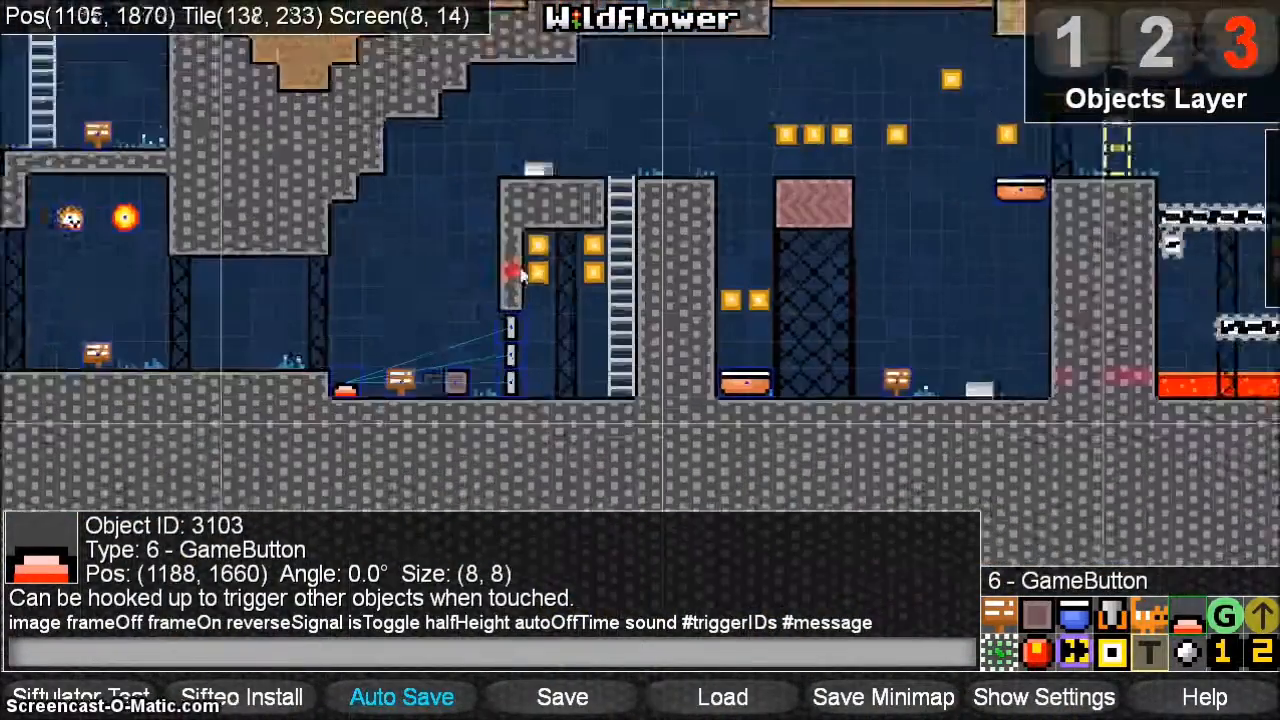
scroll(515, 275, up, 1)
click(491, 325)
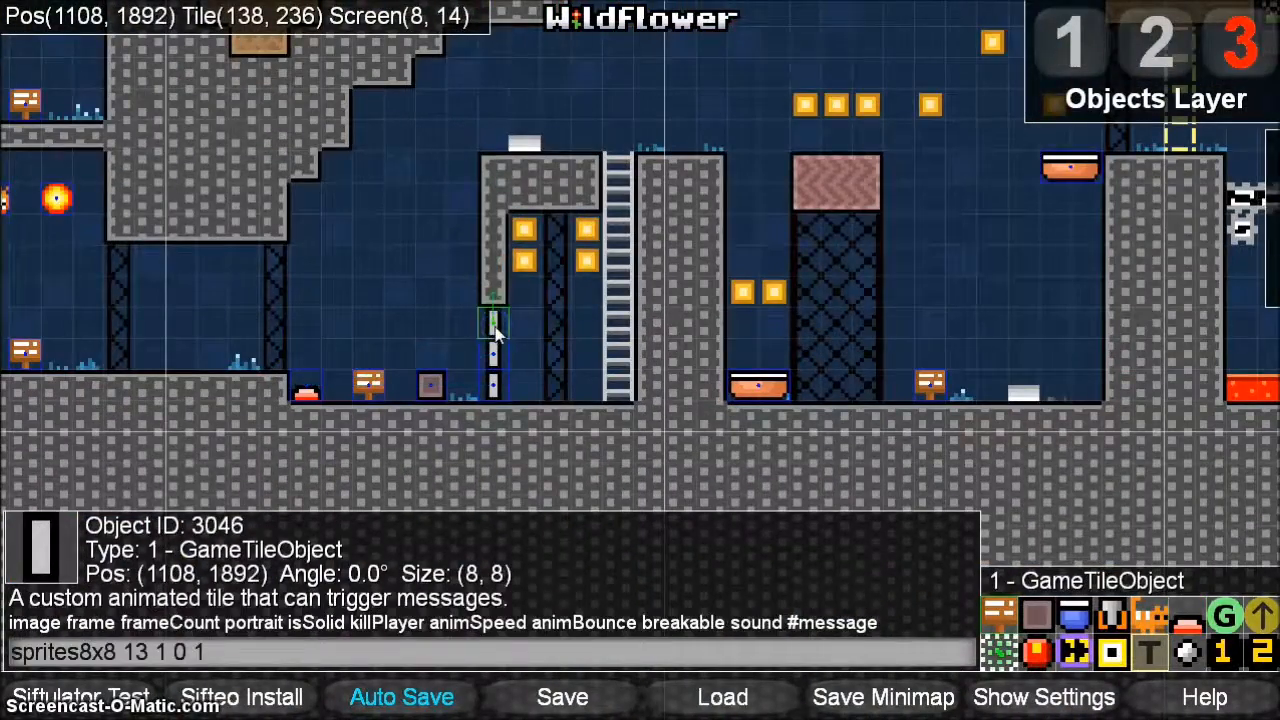
Step: Paste a copy of the barrier GameTileObject into the test area above, on the far side of the crates from the player
scroll(470, 341, down, 1)
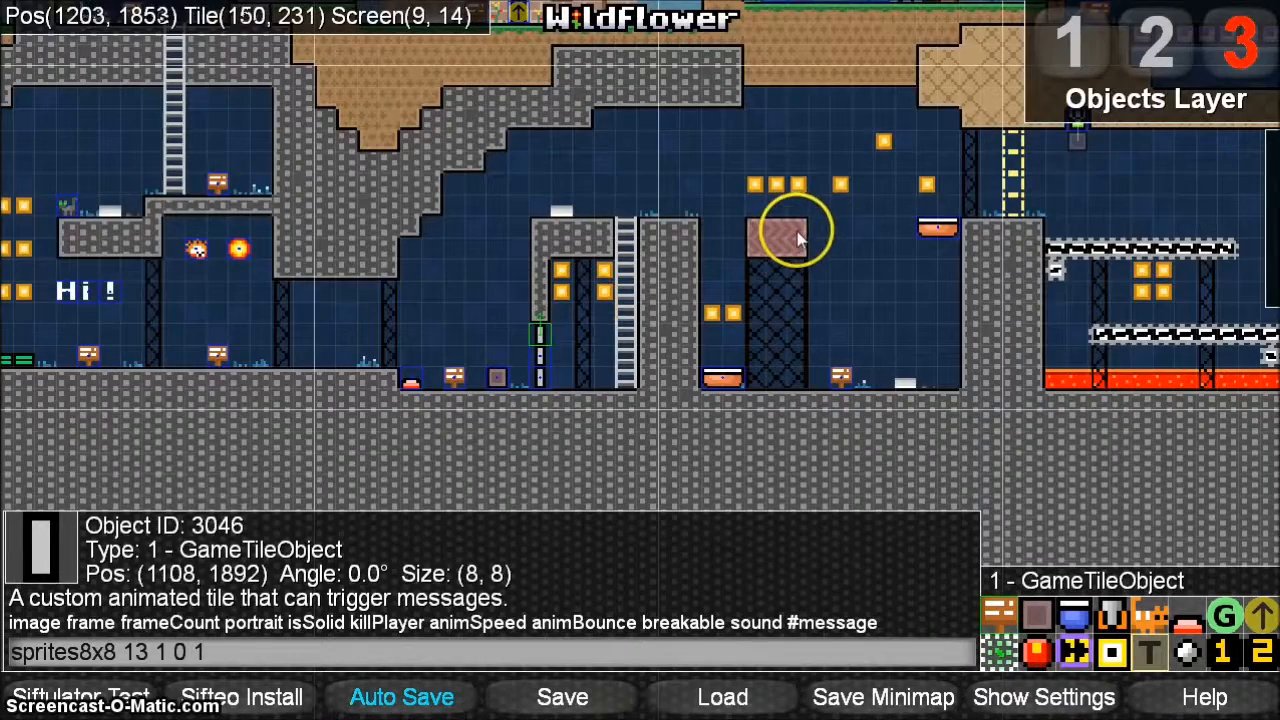
scroll(794, 229, up, 1)
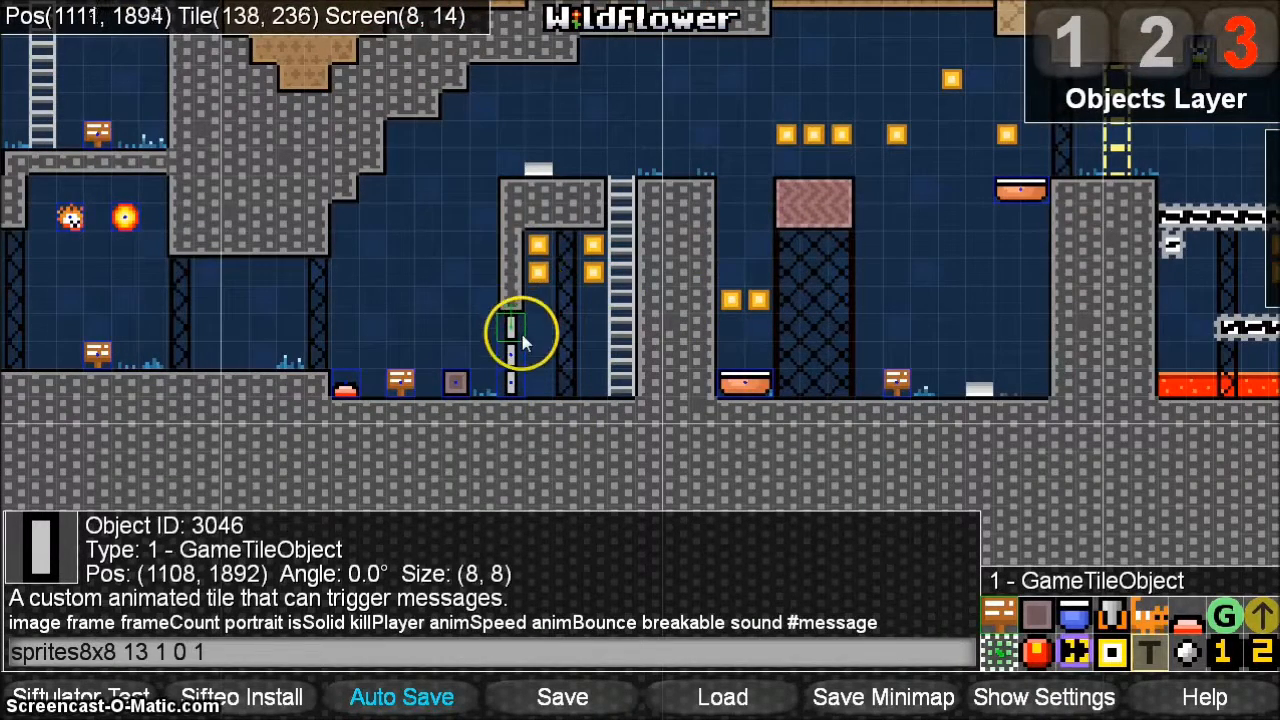
key(Up)
key(Down)
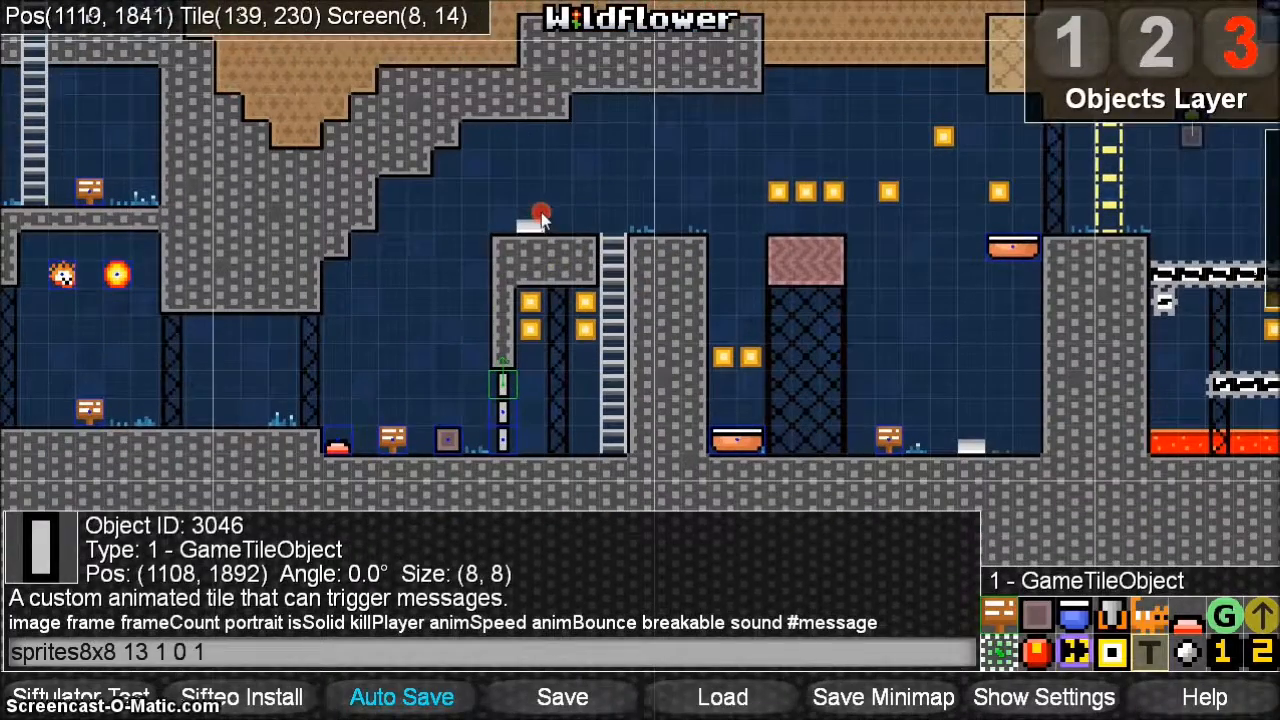
click(400, 388)
drag(591, 176, 523, 558)
drag(583, 207, 257, 438)
scroll(666, 238, up, 3)
middle_drag(497, 95, 656, 204)
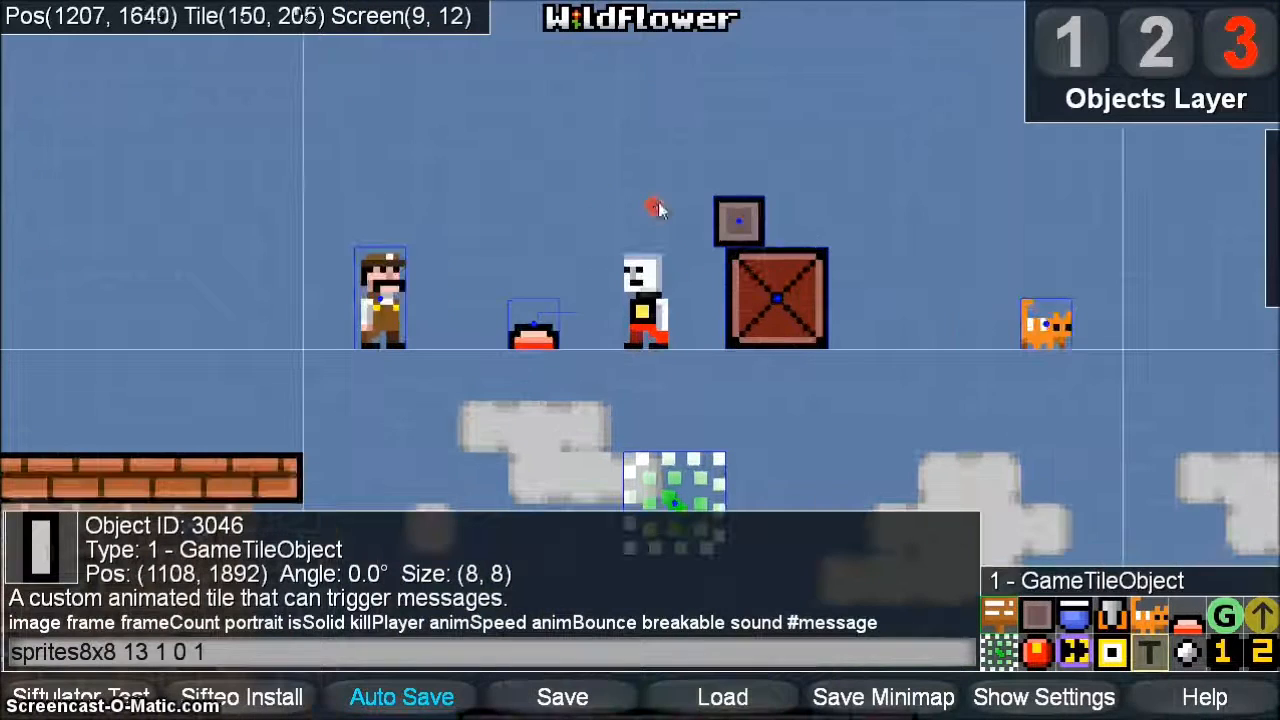
key(ctrl+v)
drag(449, 244, 953, 283)
Step: Move the cat and the large crate beyond the mustached NPC, and set the small crate on the ground beside the player
click(1050, 338)
drag(1050, 338, 153, 273)
drag(790, 305, 255, 211)
drag(766, 212, 755, 320)
Step: Stack two barrier tiles "sprites8x8 13 1 0 1" at (1252, 1652) and (1252, 1660)
click(940, 258)
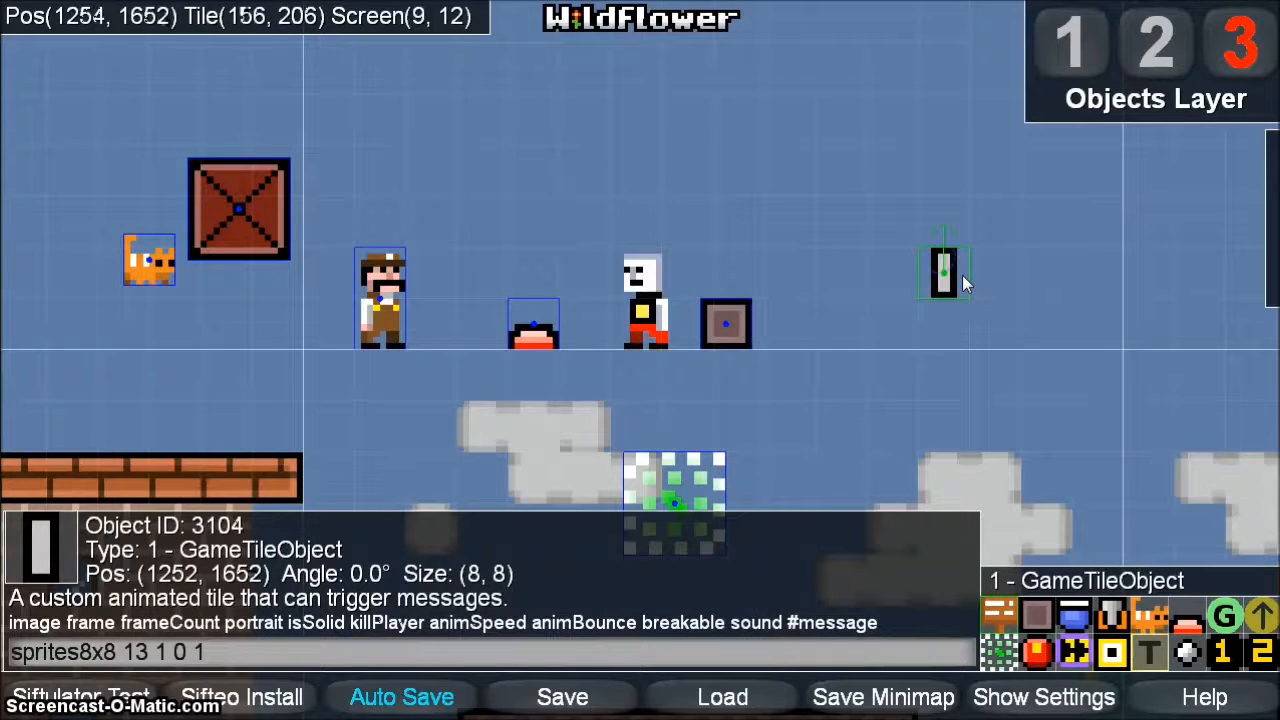
click(945, 312)
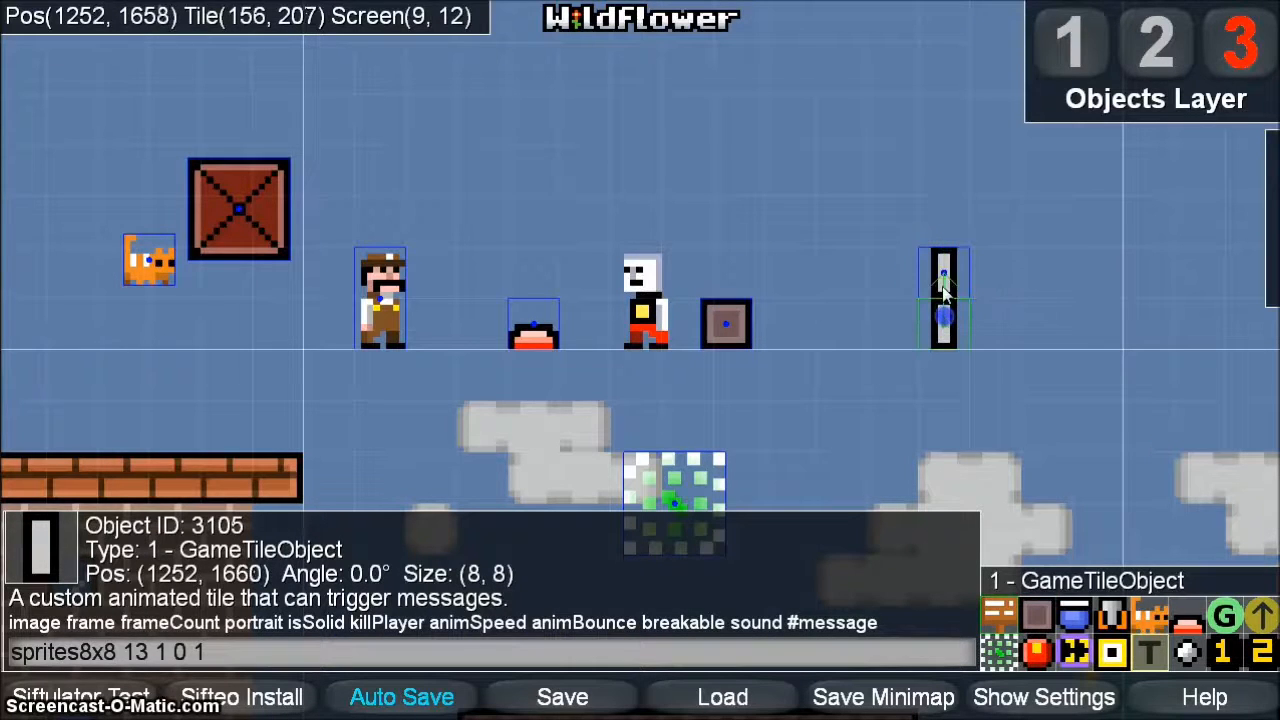
click(788, 156)
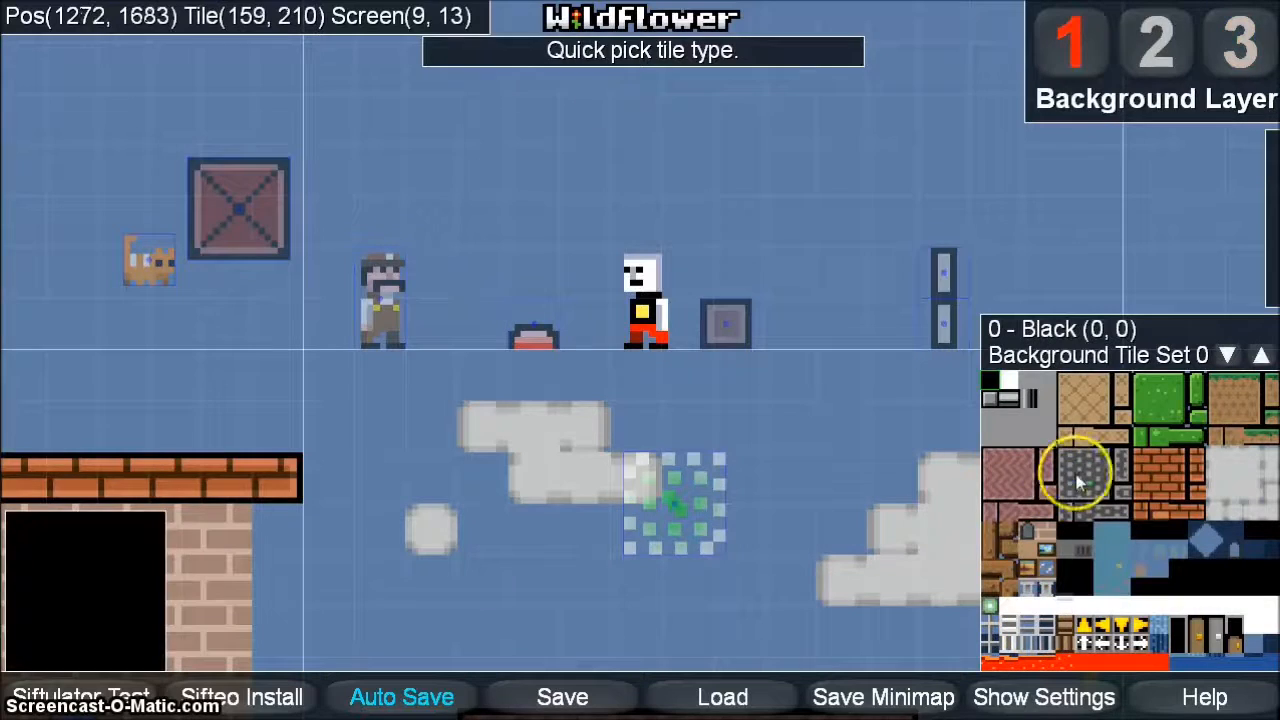
Step: Paint gray Solid tiles on the Background Layer as a roof over the two barriers and a wall behind them
click(1080, 478)
drag(800, 270, 430, 343)
drag(567, 296, 723, 305)
key(3)
key(1)
key(3)
key(2)
key(1)
drag(715, 294, 679, 395)
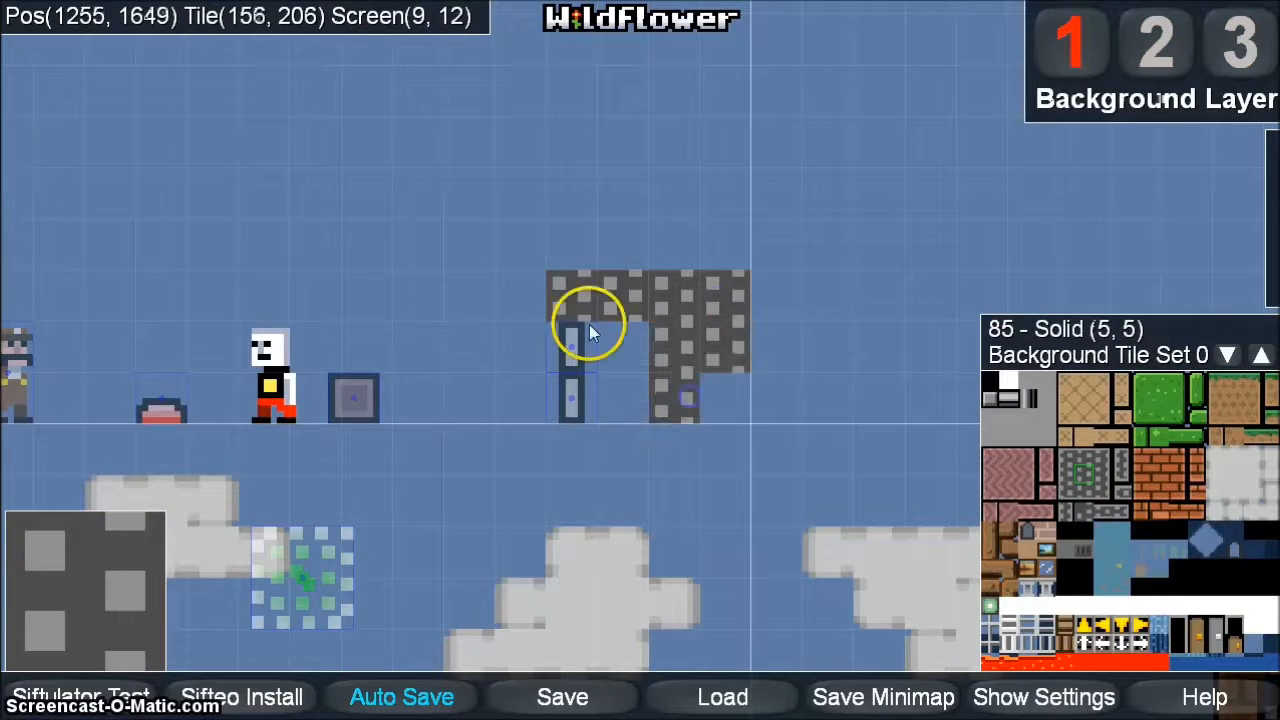
Step: Erase the wall's inner tiles and extend its outer column to the ground, leaving a two-by-two-tile space behind the barriers
right_click(632, 347)
right_click(724, 350)
click(725, 395)
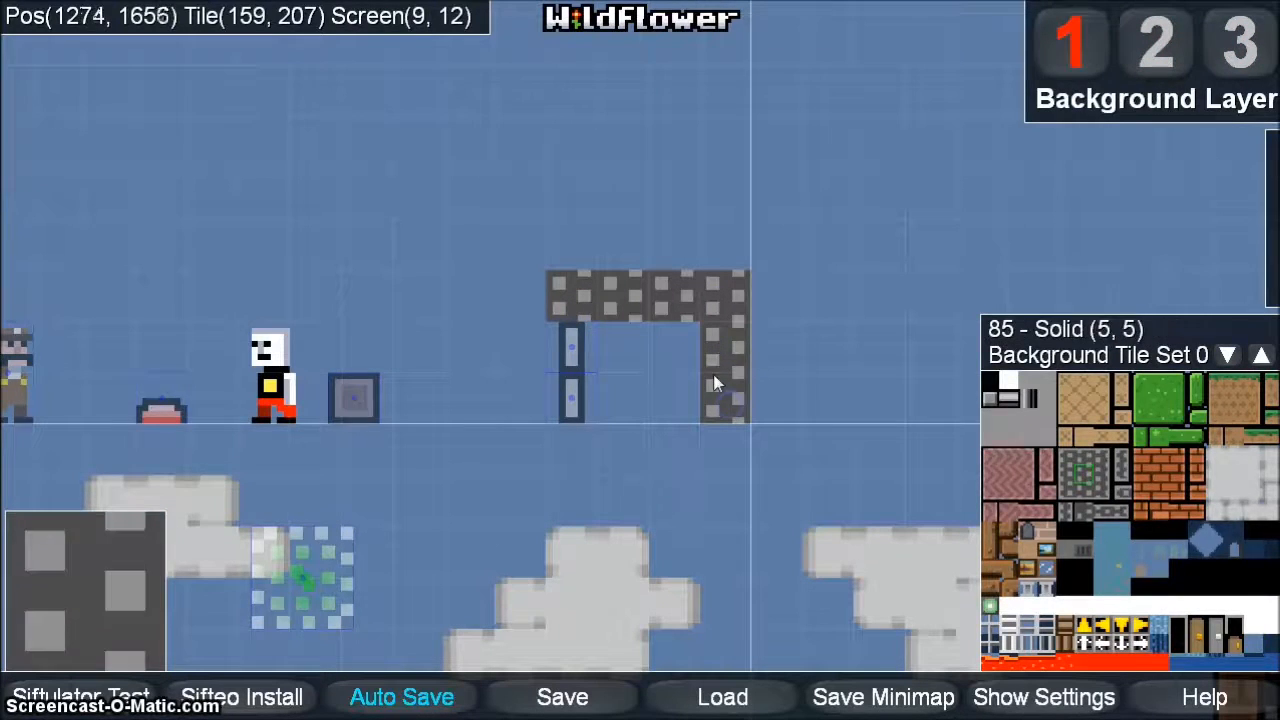
Step: Fill the enclosed space behind the barriers with four gold coin tiles on the Foreground Layer
key(3)
key(1)
key(2)
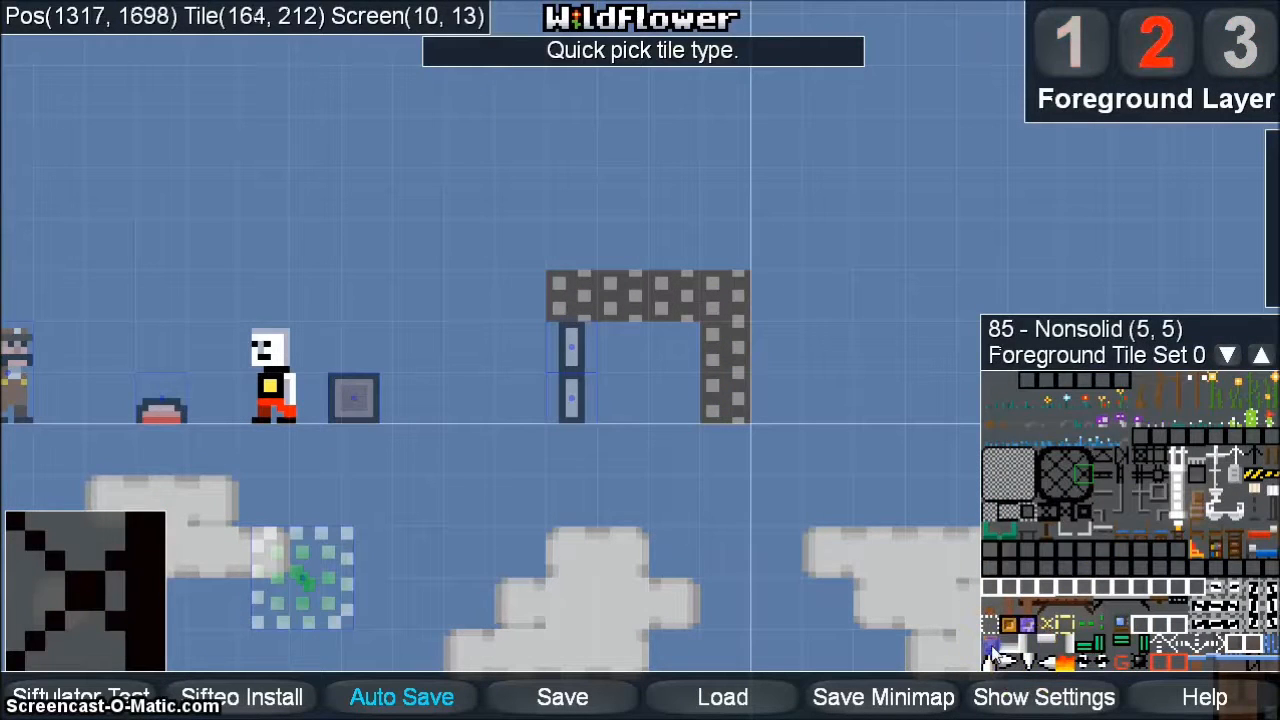
click(995, 652)
drag(663, 354, 625, 395)
key(1)
key(3)
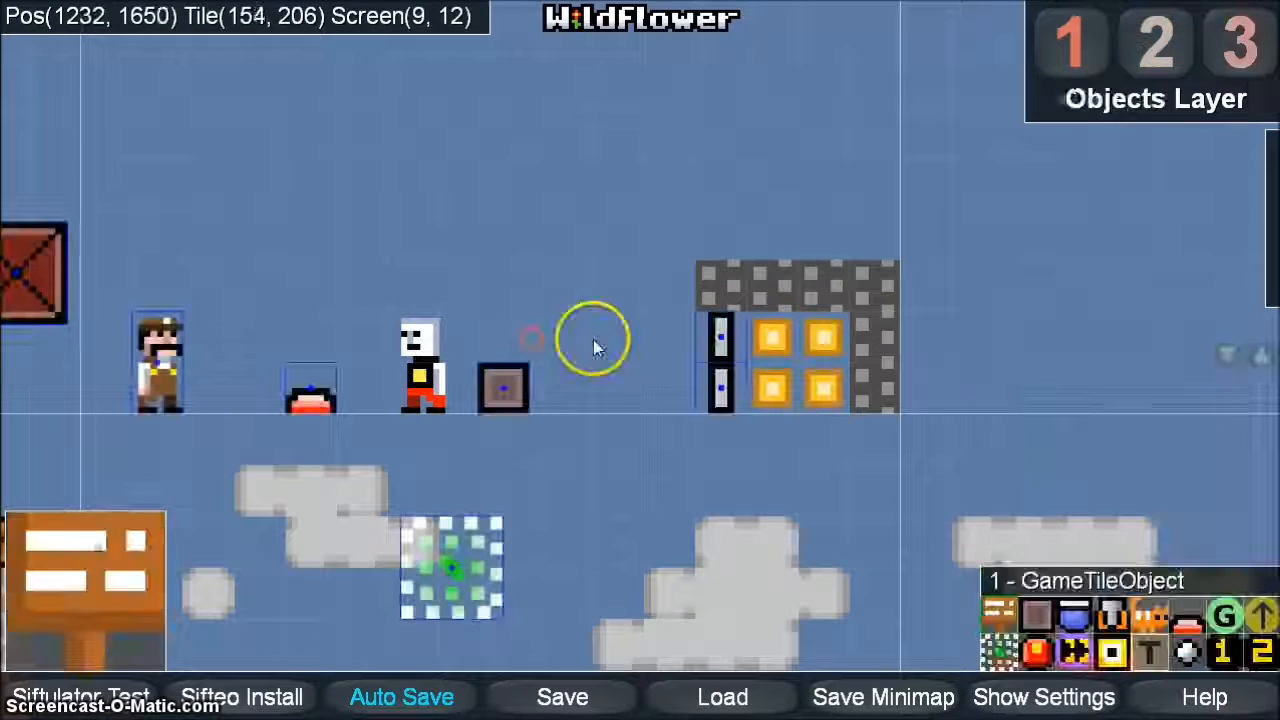
Step: Look up the object IDs of the two barrier tiles and set the GameButton's trigger IDs to "#3104 3105"
key(2)
key(3)
right_click(330, 388)
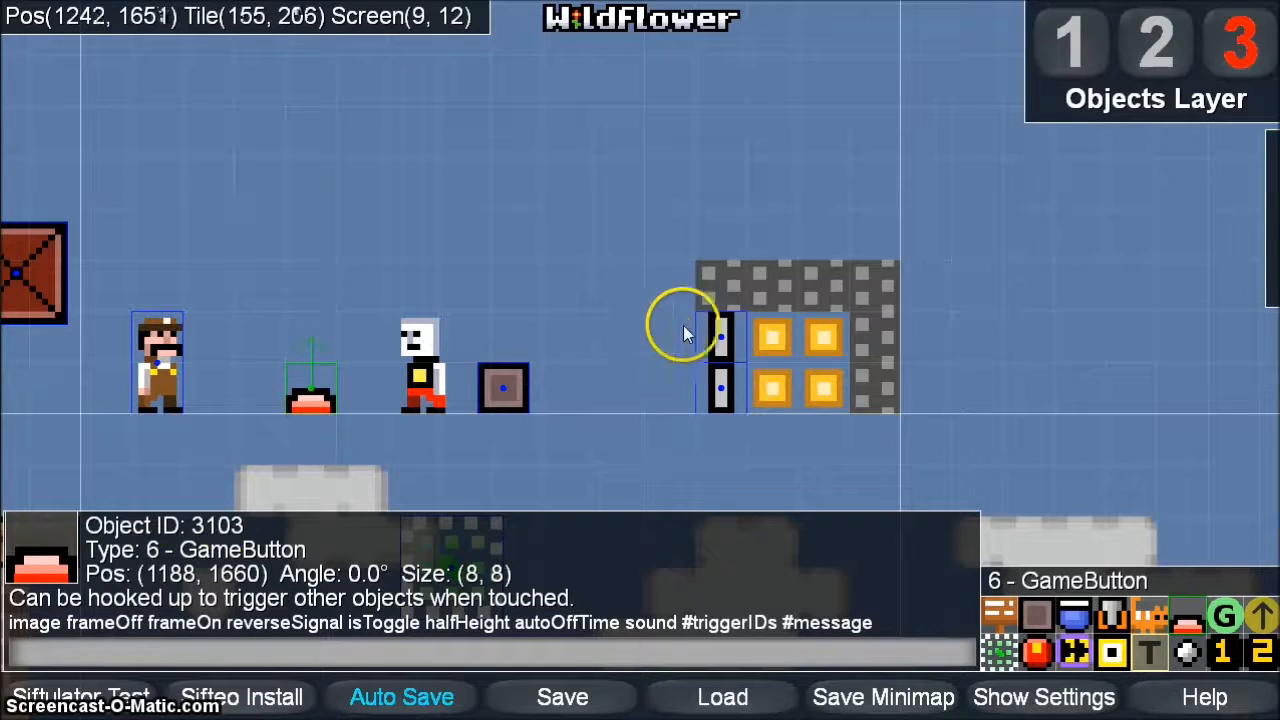
click(76, 648)
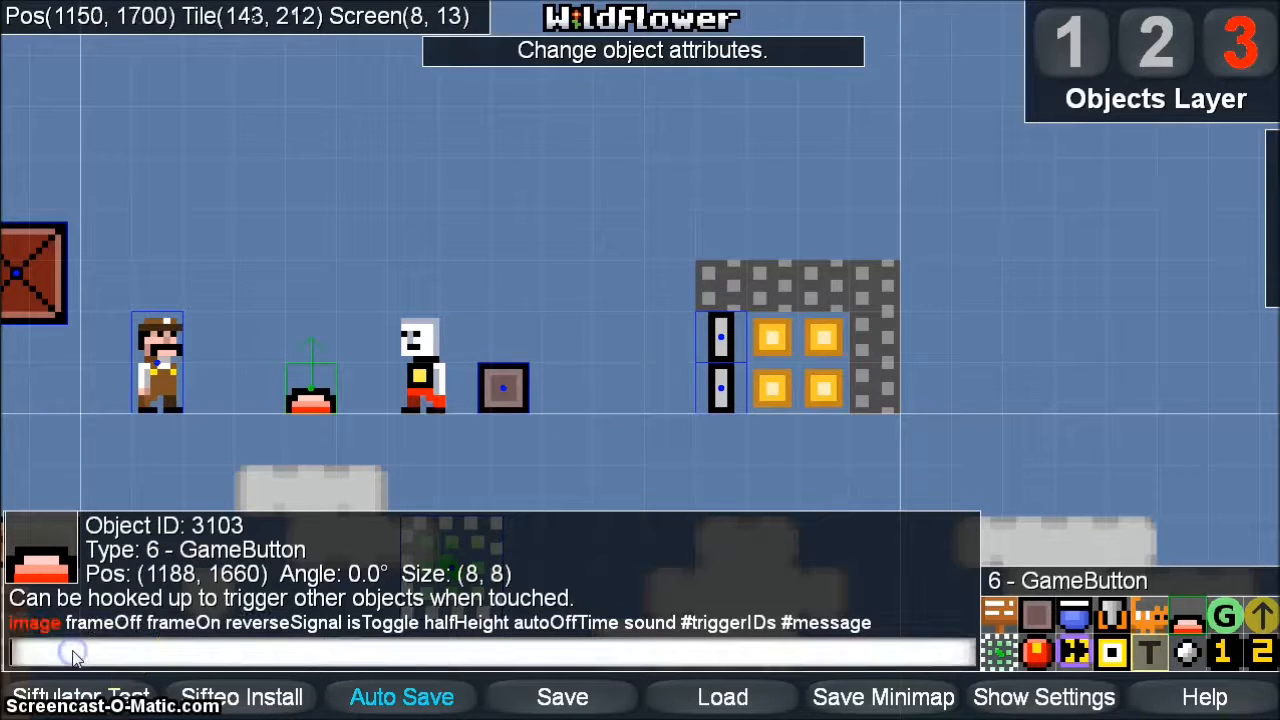
text(#)
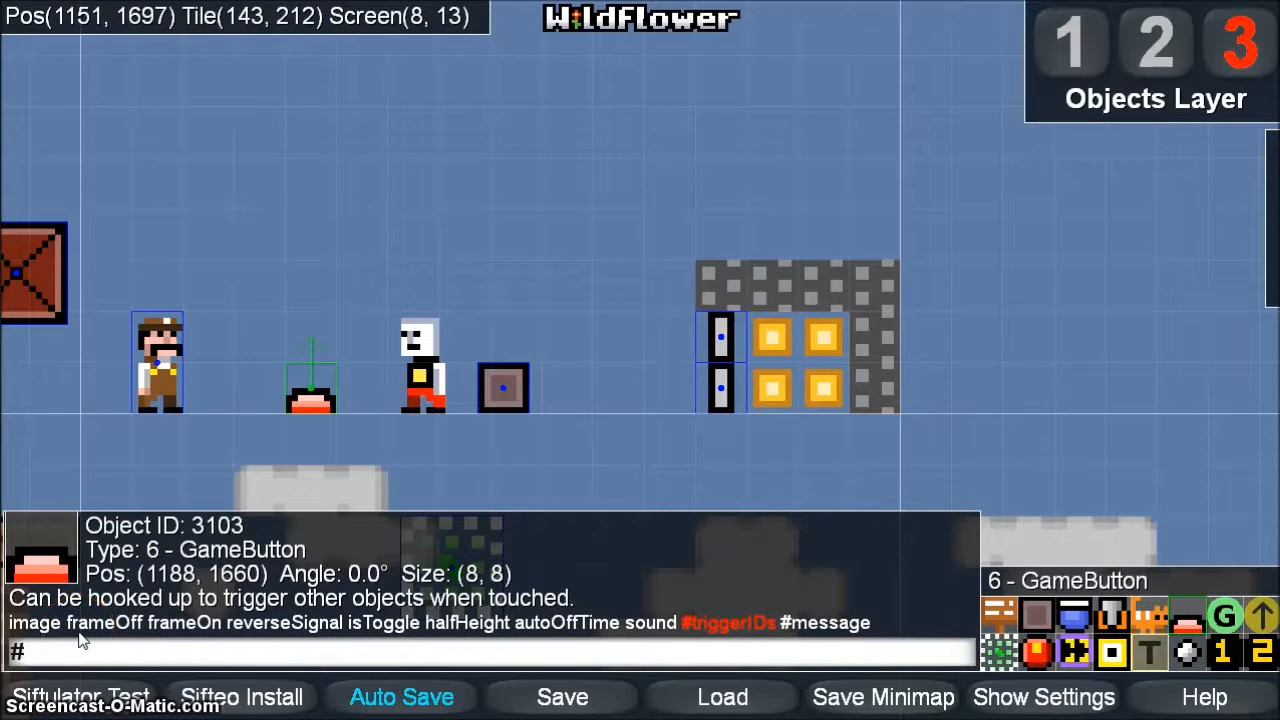
click(722, 344)
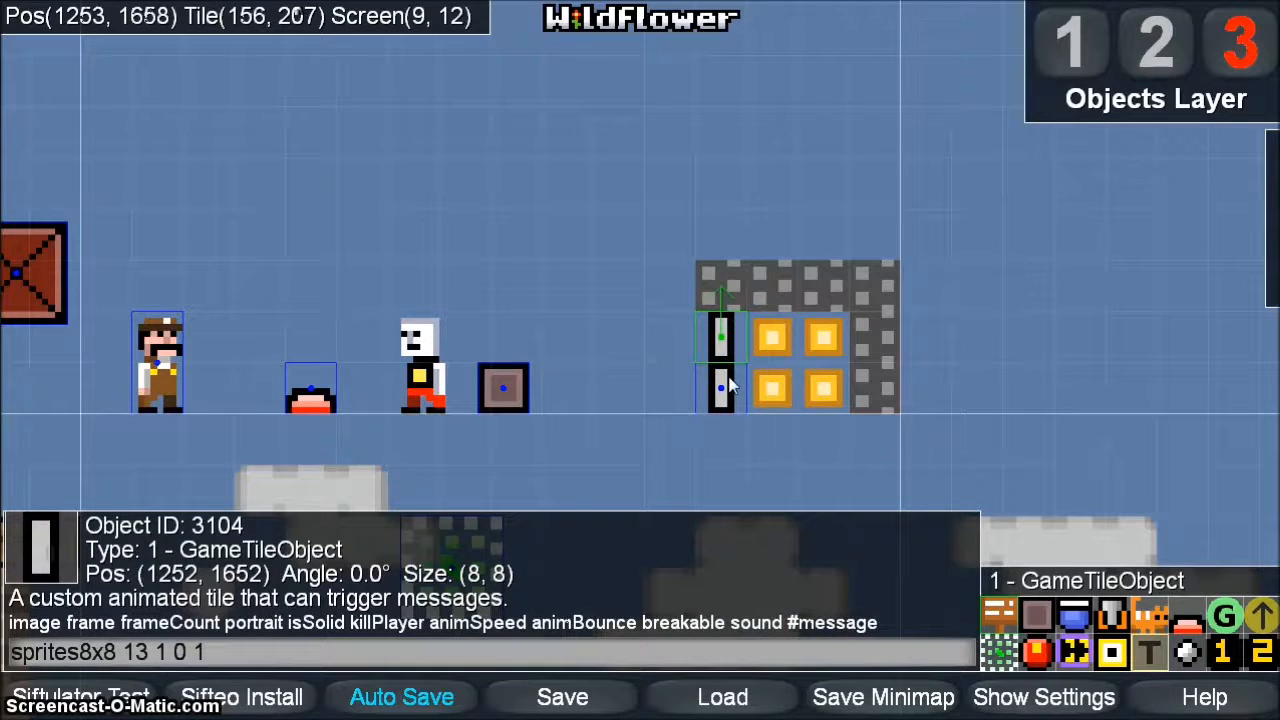
click(722, 344)
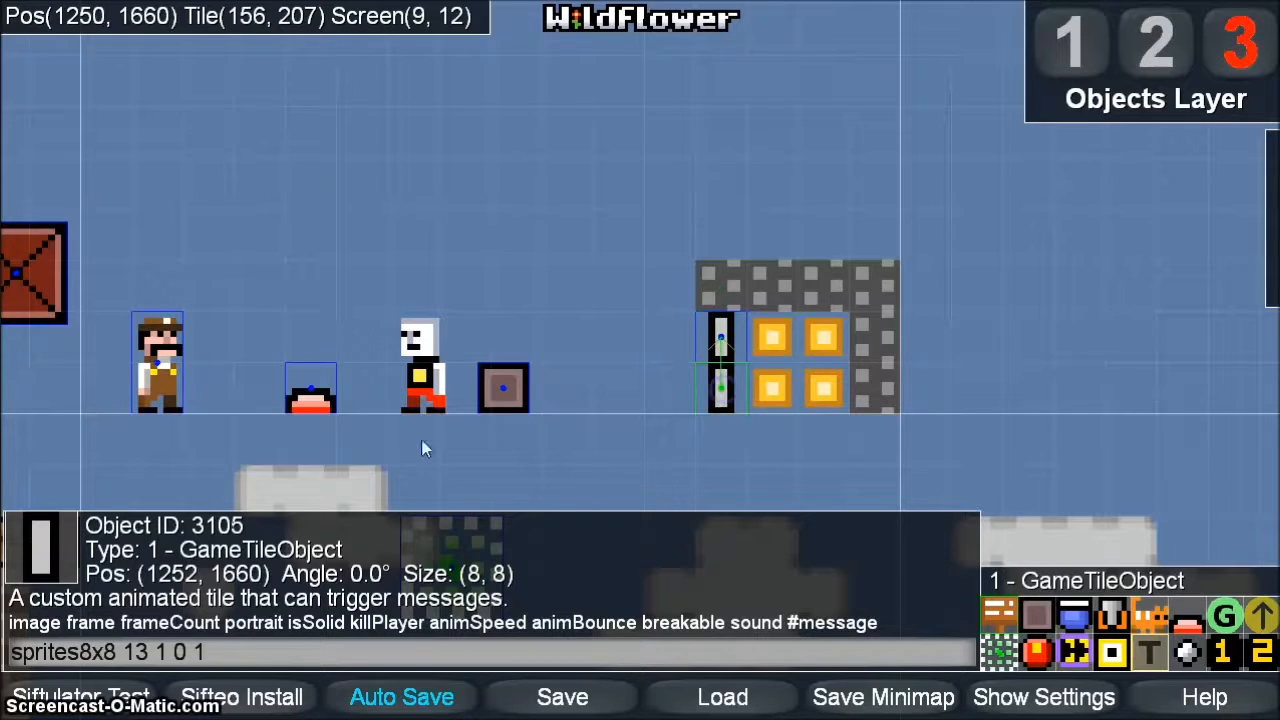
click(333, 396)
click(44, 645)
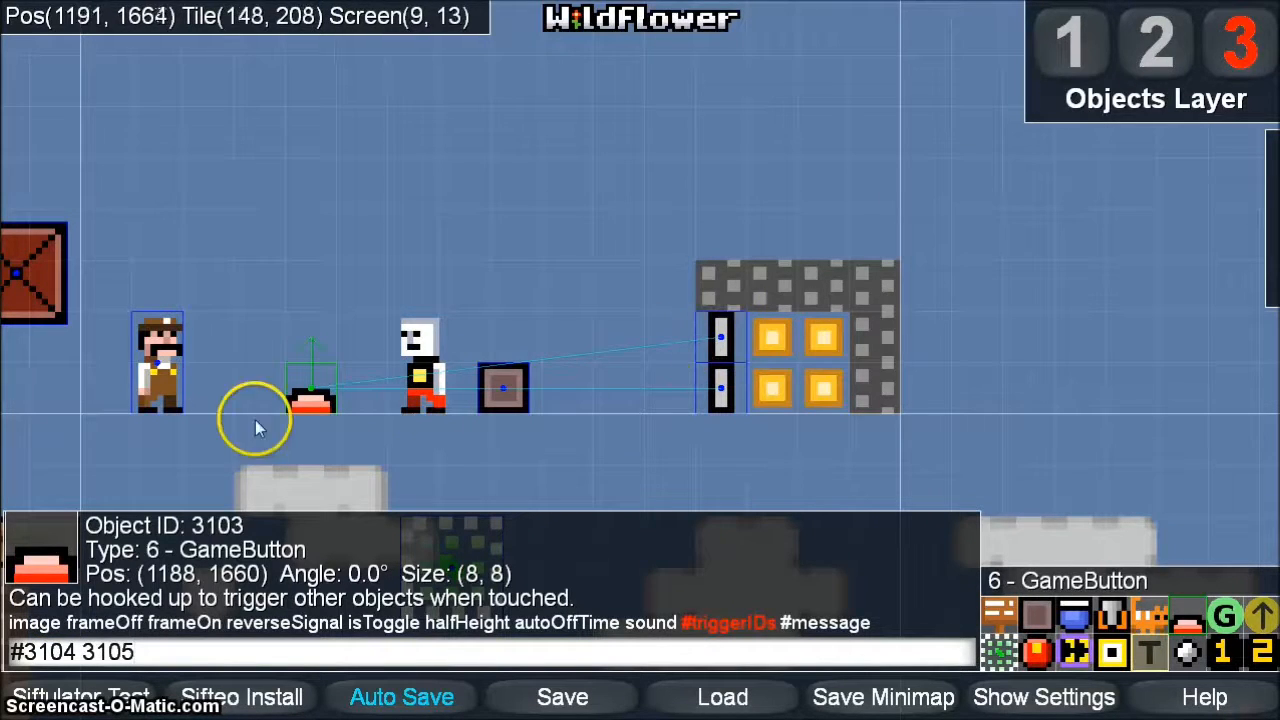
Step: Test the level in the Siftulator by walking the player onto the button and collecting the coins behind the barriers, then return to the editor
click(83, 704)
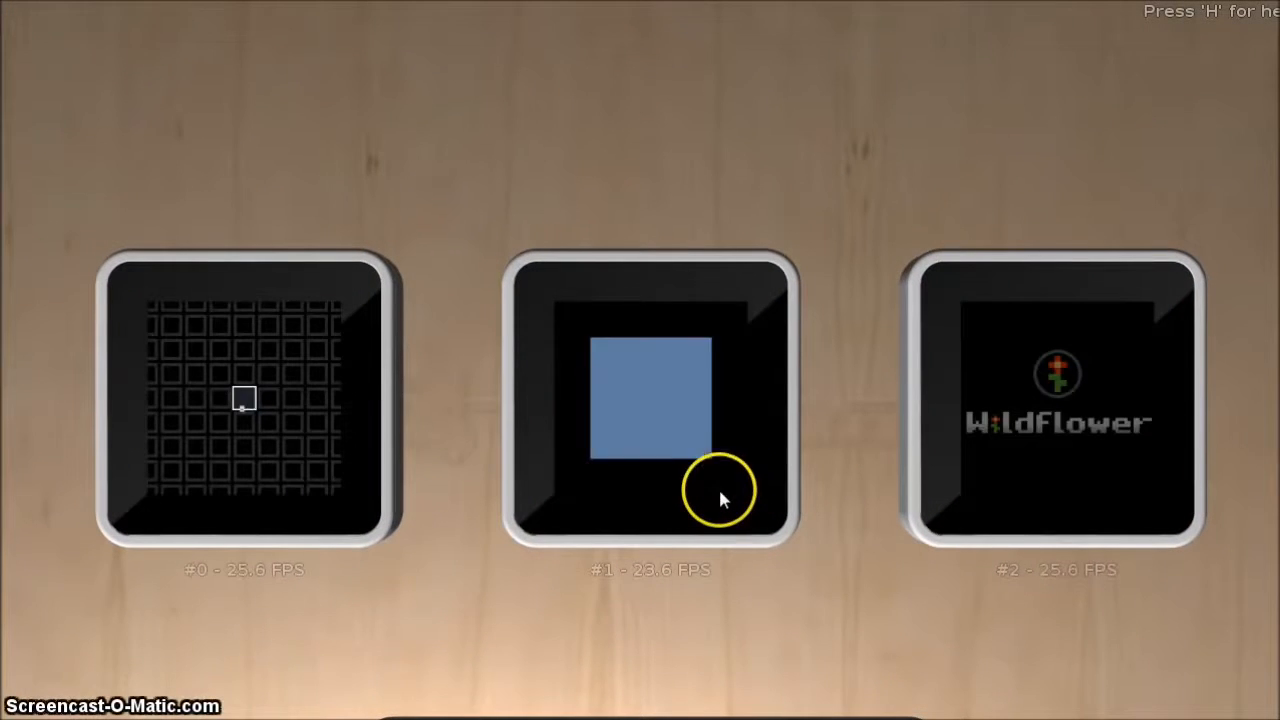
right_drag(695, 443, 615, 490)
click(672, 485)
right_click(632, 485)
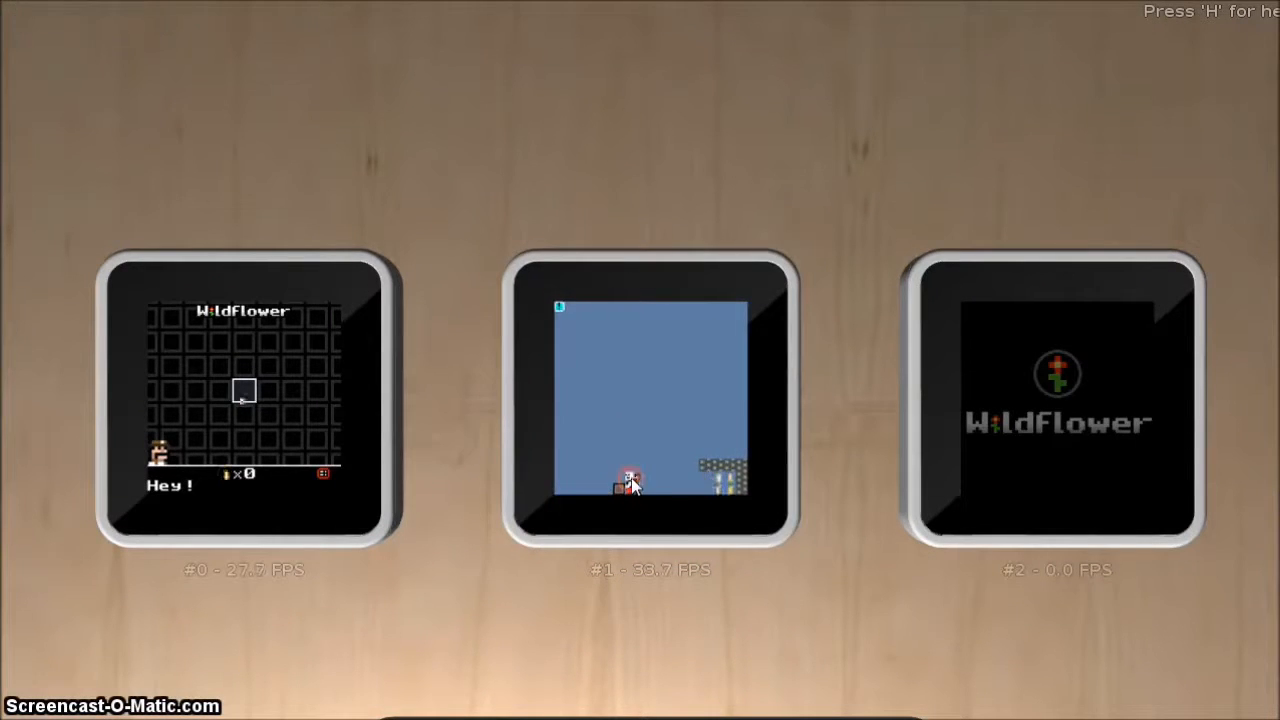
right_drag(652, 472, 756, 488)
right_drag(672, 511, 663, 514)
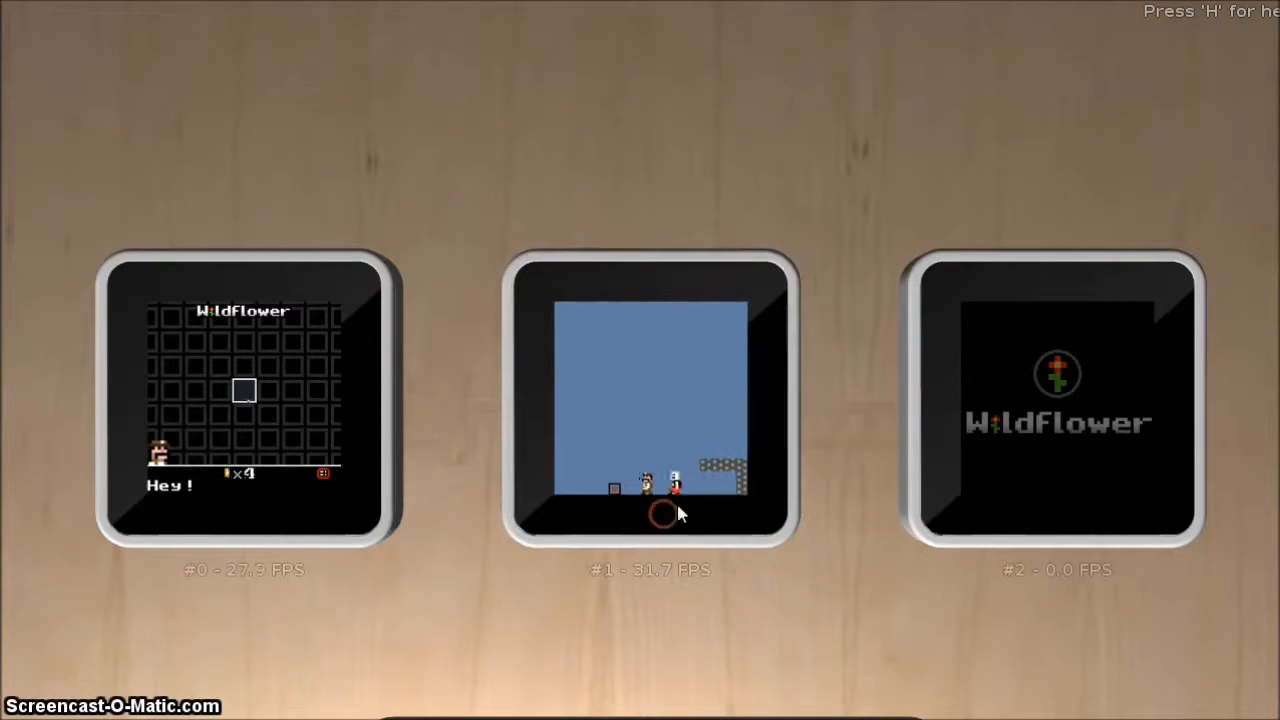
click(871, 237)
Step: Find the lever-style GameButton below the jail and examine its frame and isToggle attributes
right_drag(663, 394, 624, 415)
click(665, 352)
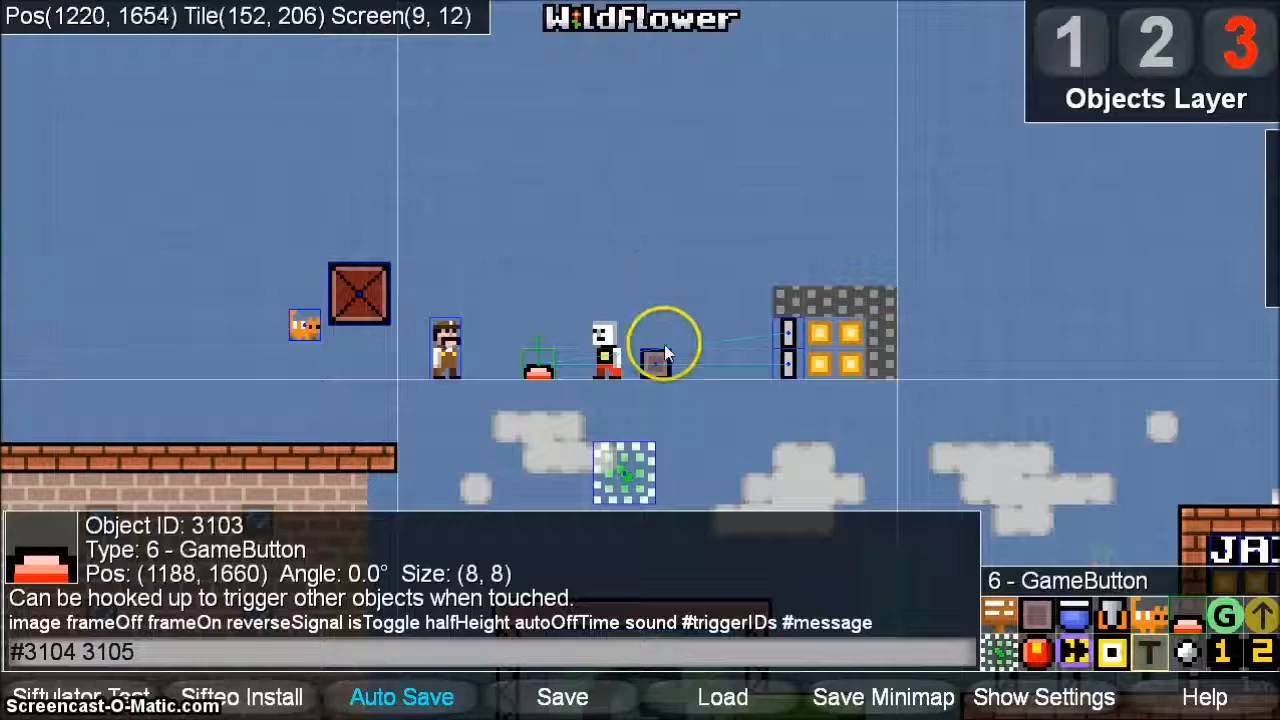
middle_drag(690, 370, 326, 235)
middle_drag(569, 361, 508, 139)
scroll(573, 278, up, 1)
middle_drag(497, 440, 560, 394)
click(588, 425)
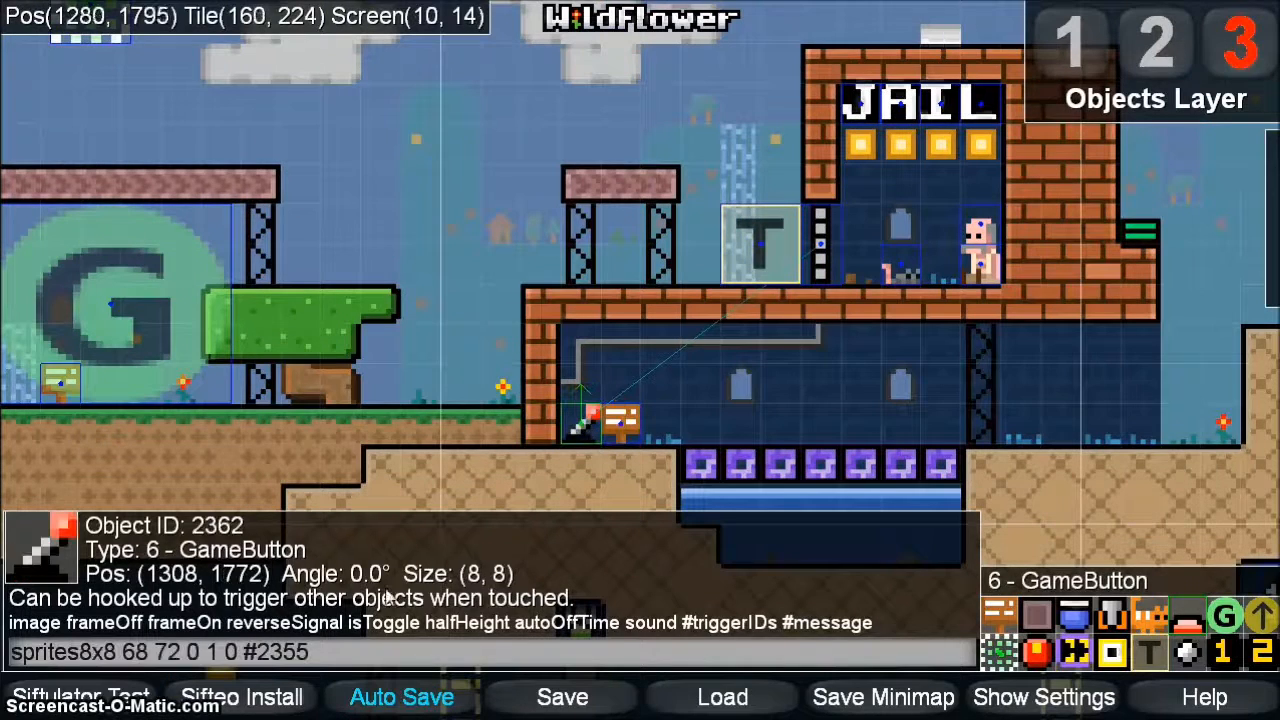
click(230, 662)
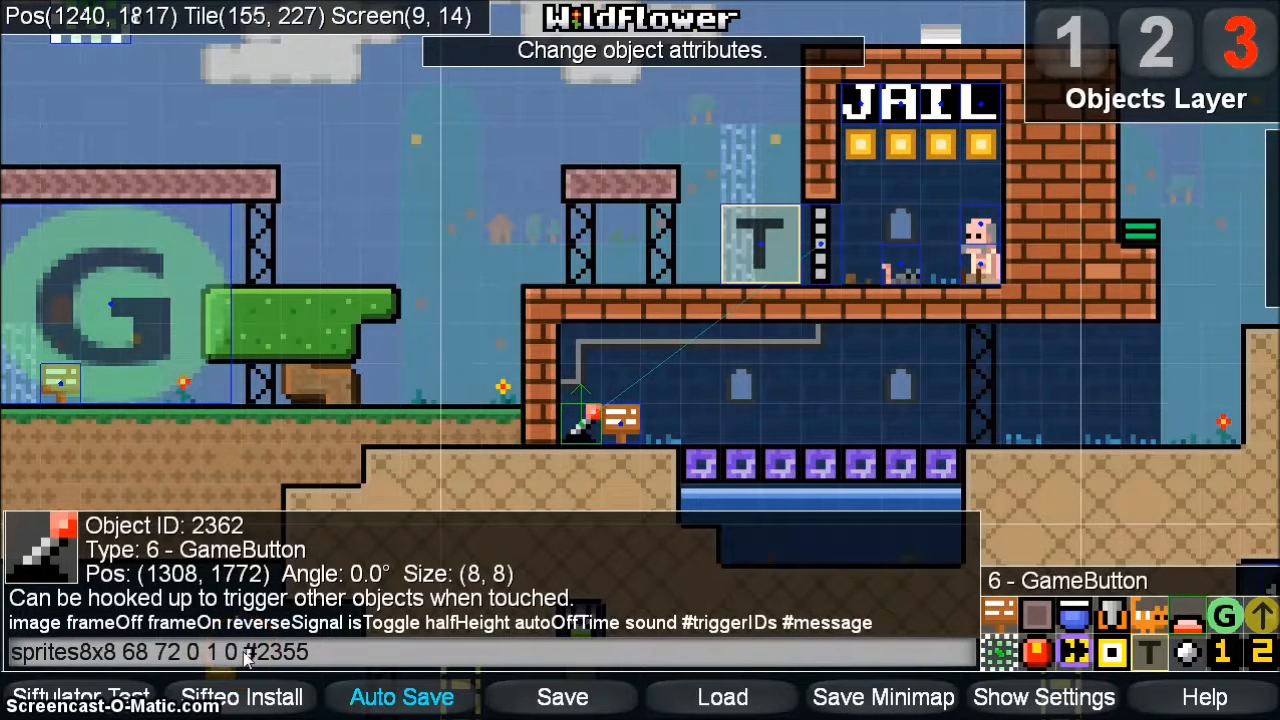
click(137, 652)
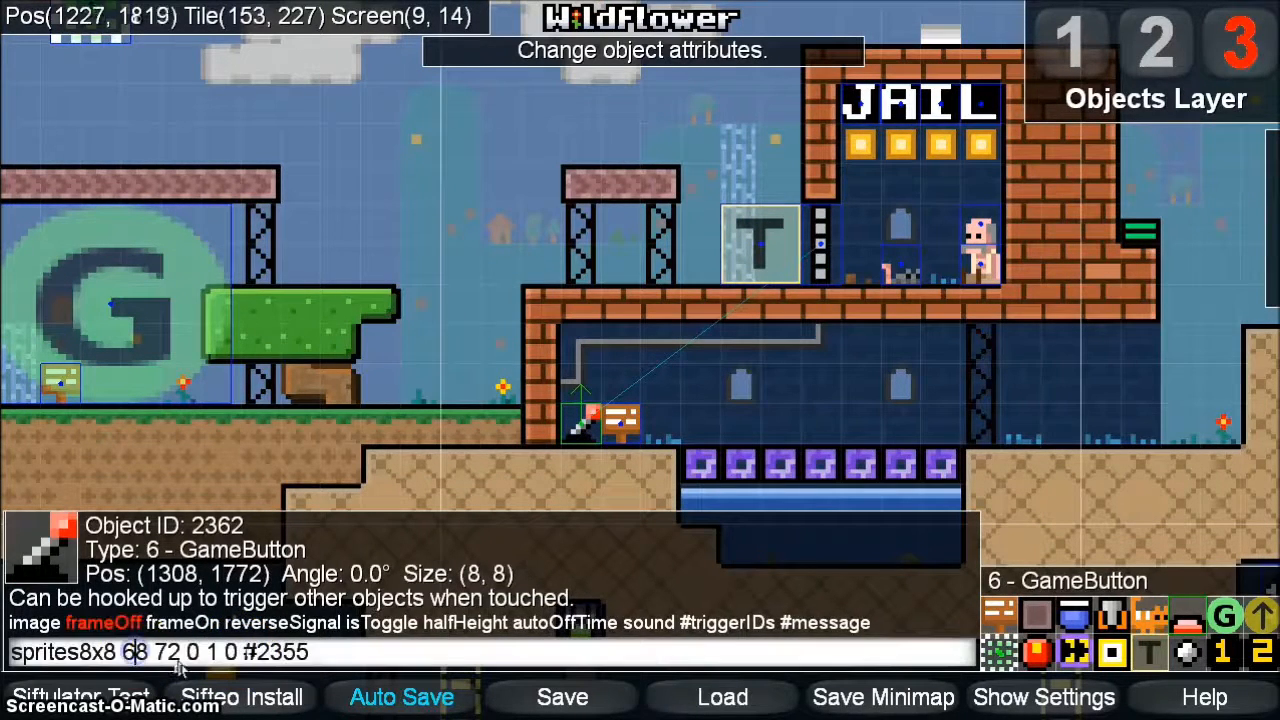
click(166, 655)
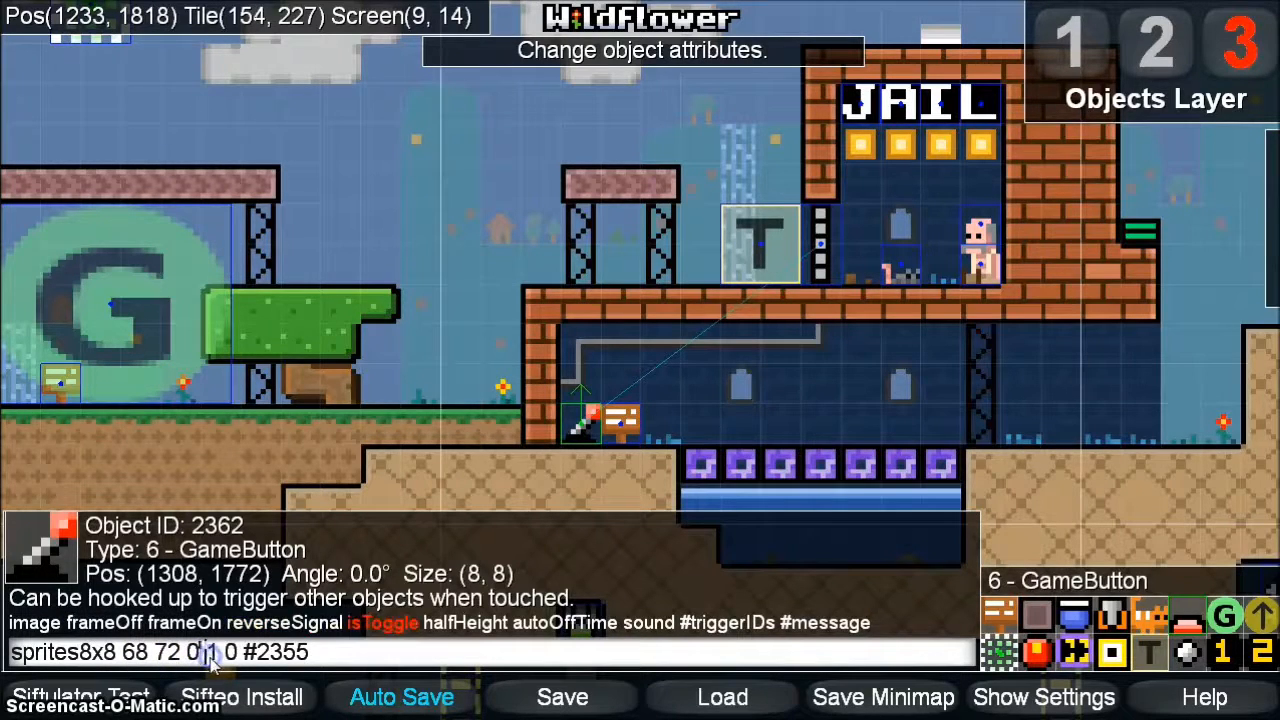
Step: Copy "sprites8x8 68 72 0 1 0" from the jail lever and insert it before the trigger IDs of the test area's button
drag(241, 660, 13, 650)
key(ctrl+c)
right_drag(280, 248, 605, 577)
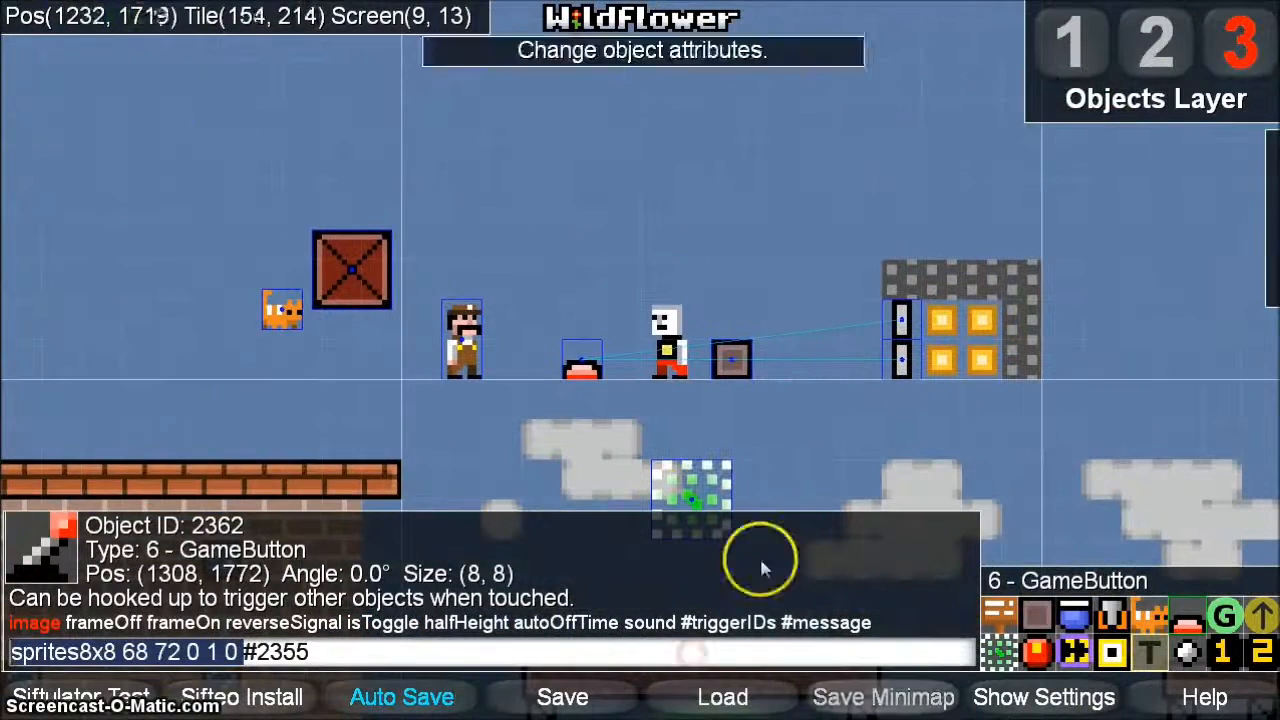
click(584, 352)
click(8, 656)
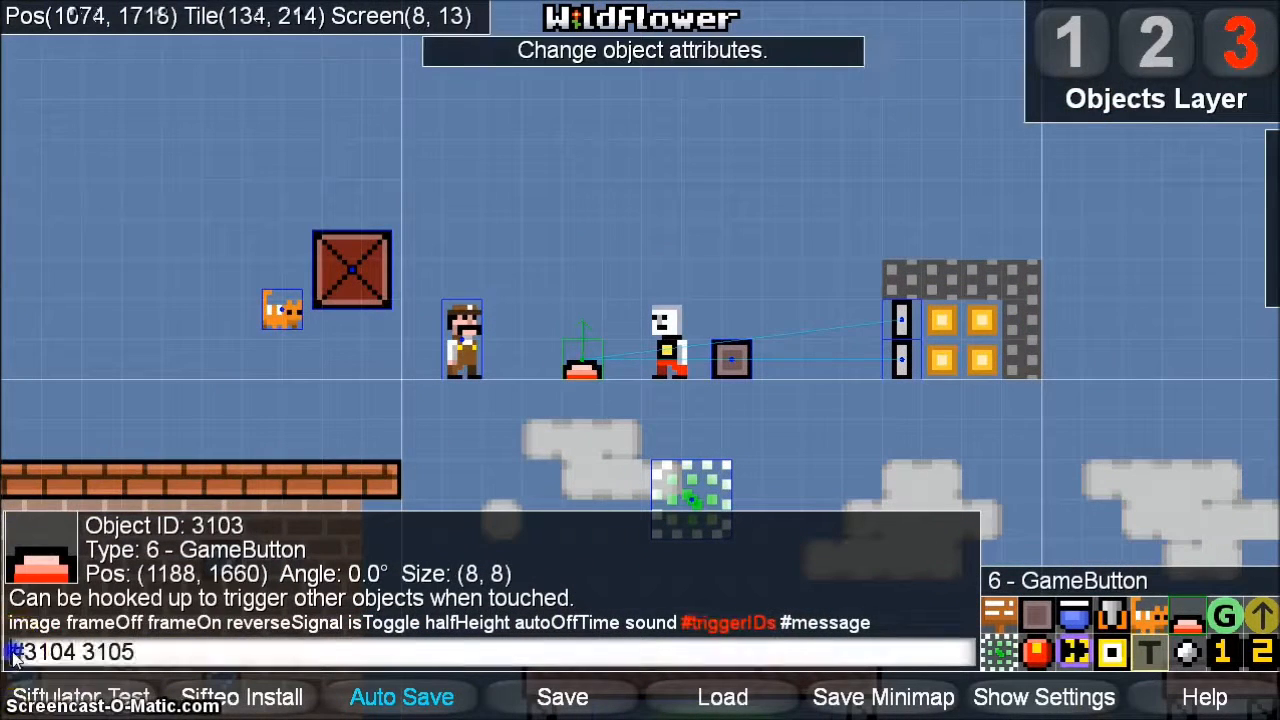
key(ctrl+v)
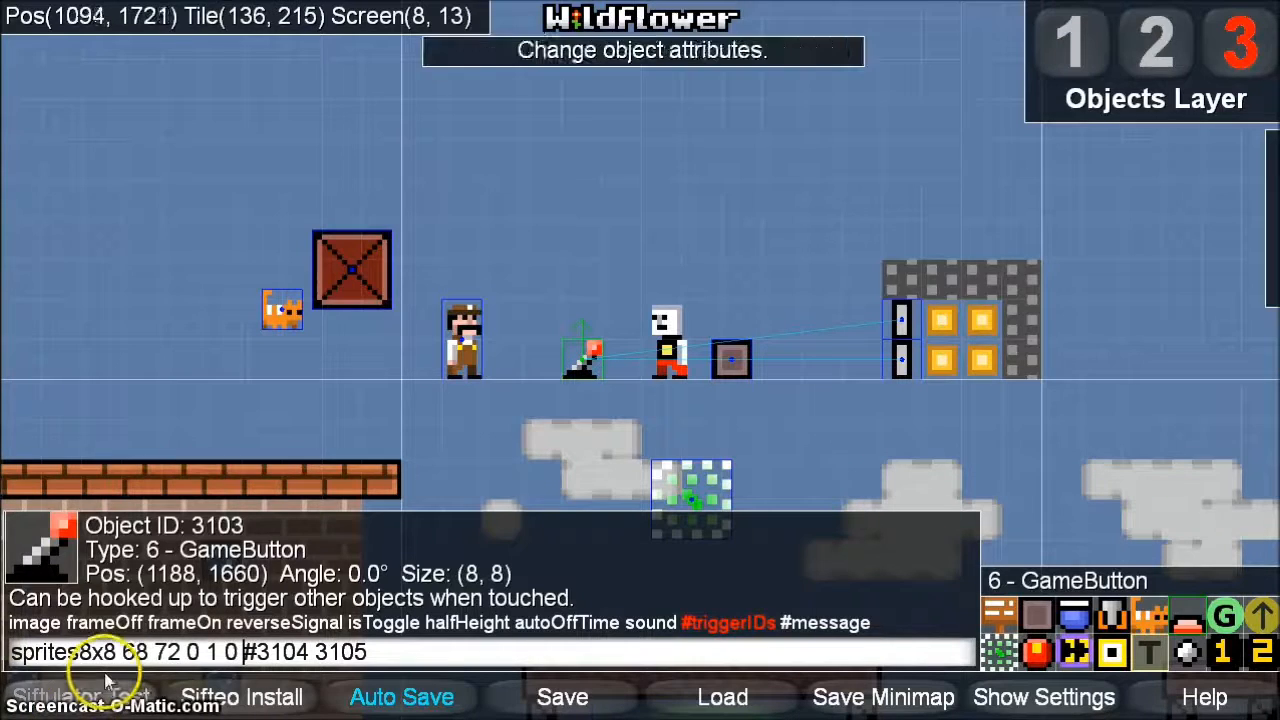
Step: Test the lever in the Siftulator by moving the player to it and into the coin enclosure, then return to the editor
click(78, 700)
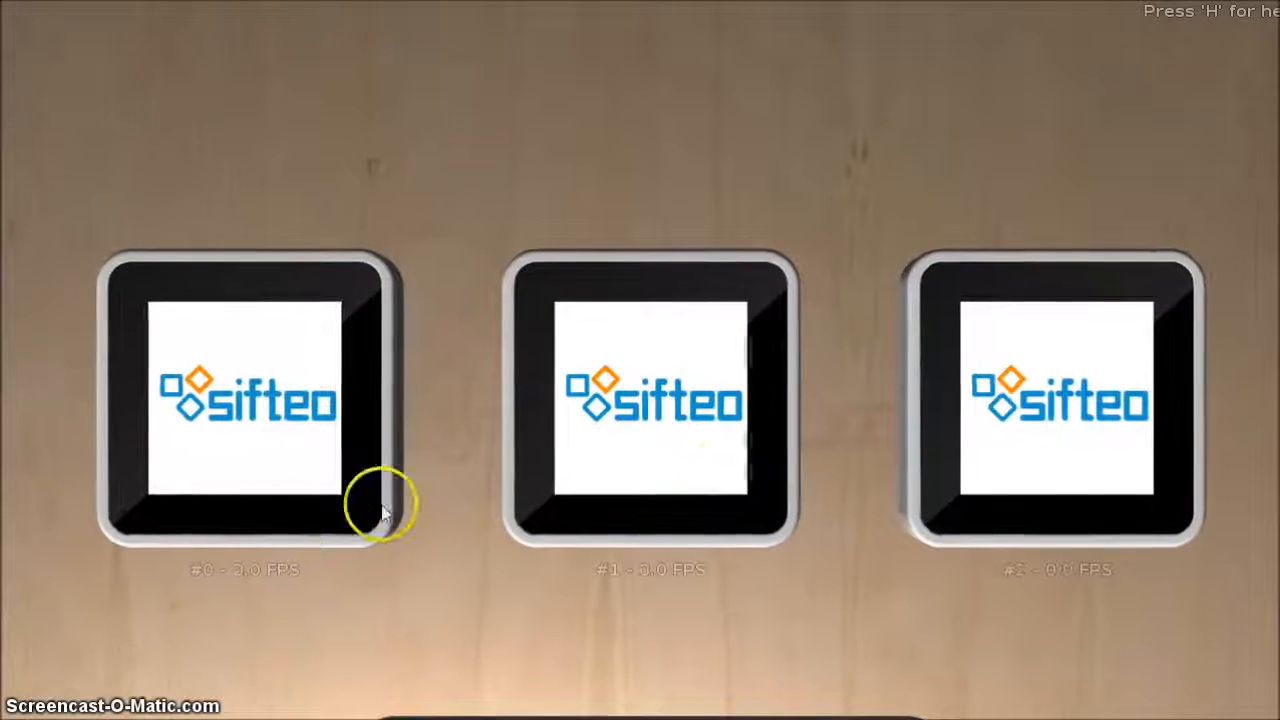
click(704, 503)
mouse_move(703, 502)
right_down()
mouse_move(634, 517)
mouse_move(663, 520)
mouse_move(703, 425)
mouse_move(715, 469)
mouse_move(650, 498)
mouse_move(723, 506)
right_up()
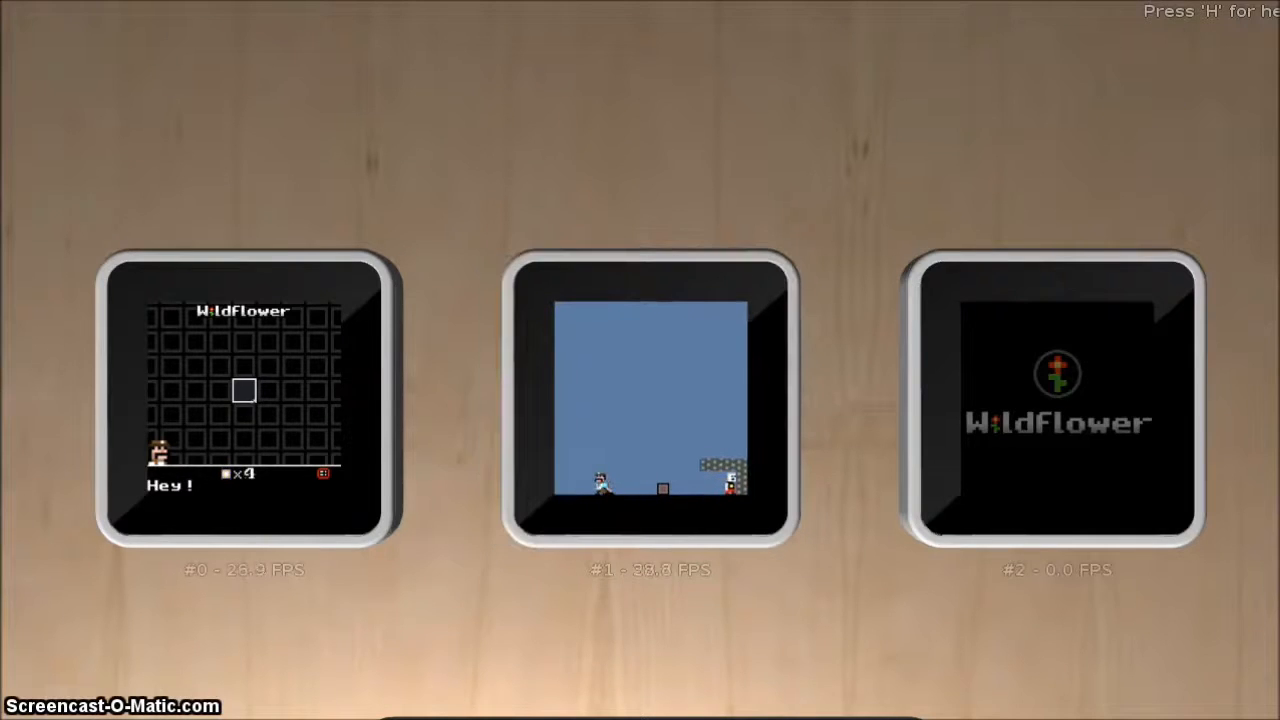
key(Escape)
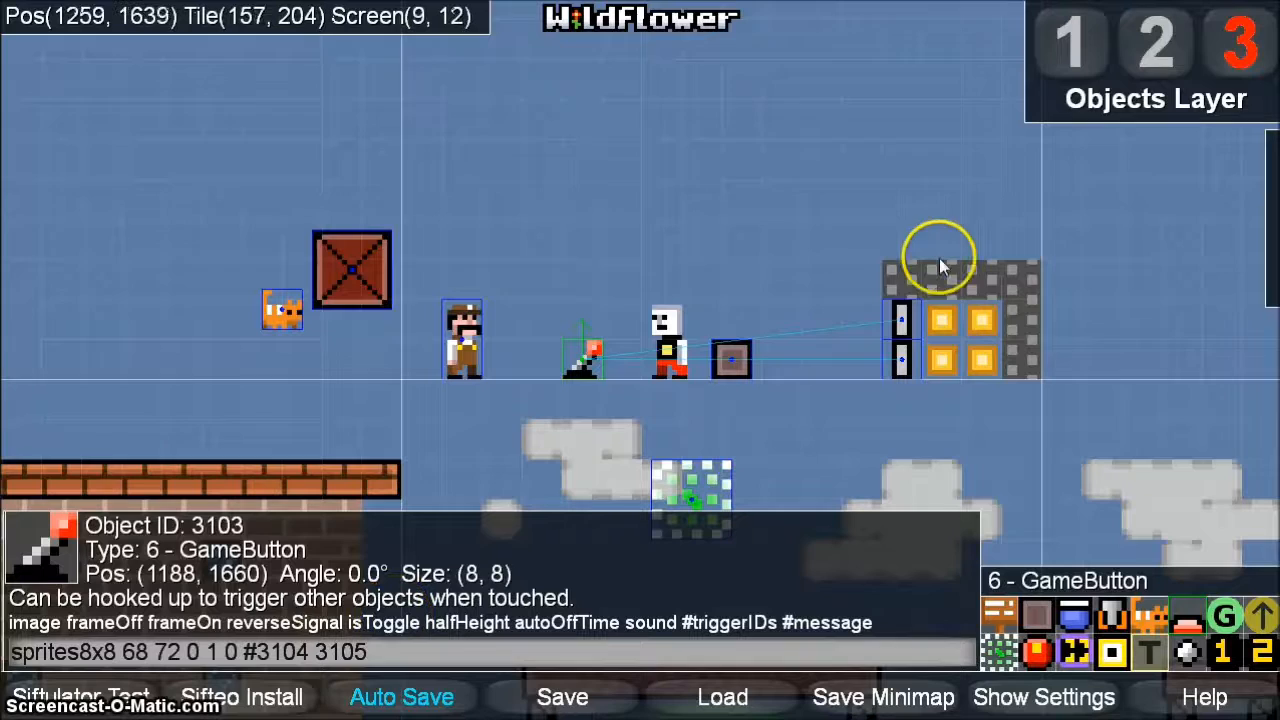
drag(609, 399, 452, 417)
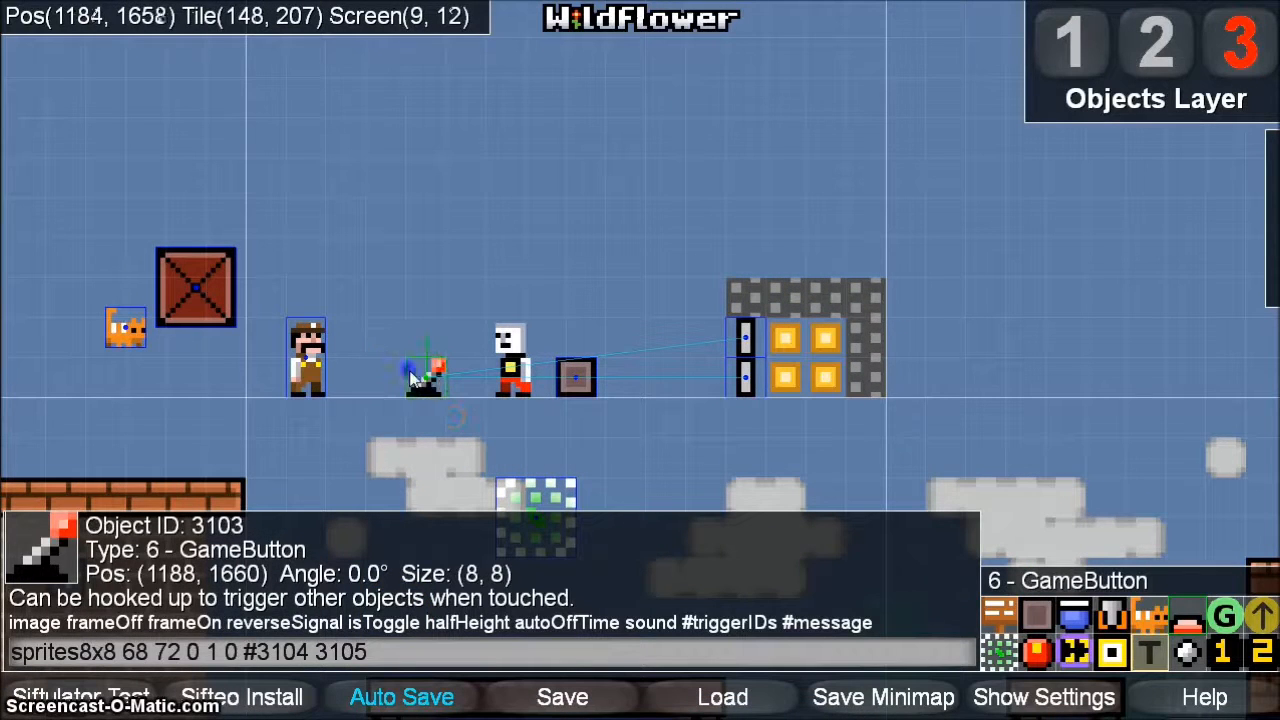
scroll(802, 580, down, 3)
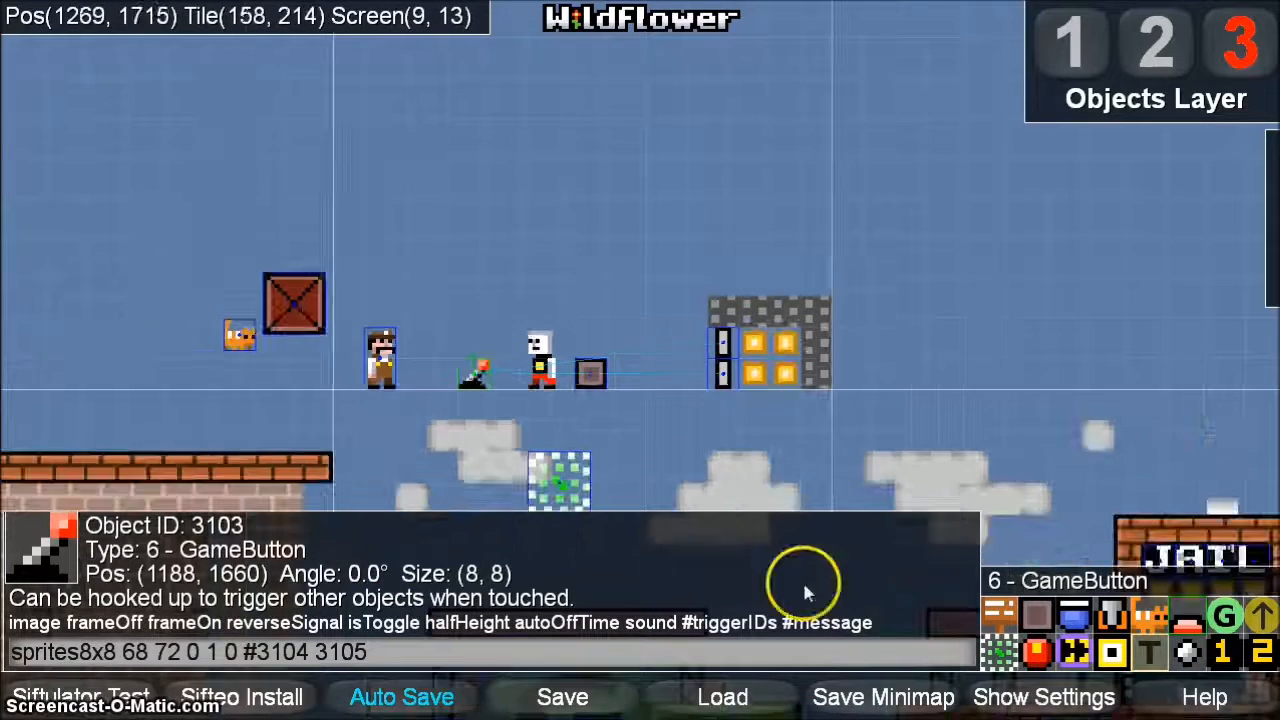
mouse_move(573, 417)
mouse_down()
mouse_move(575, 361)
mouse_move(577, 491)
mouse_move(565, 455)
mouse_move(578, 467)
mouse_up()
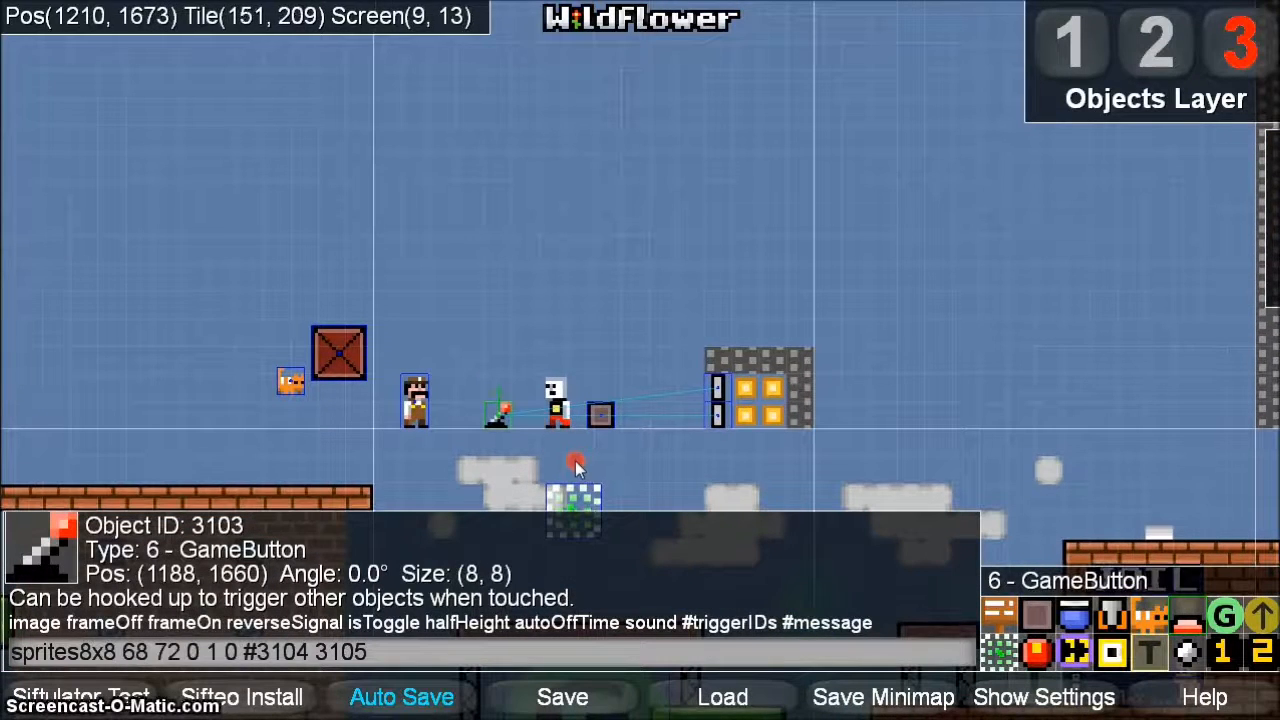
scroll(572, 462, up, 3)
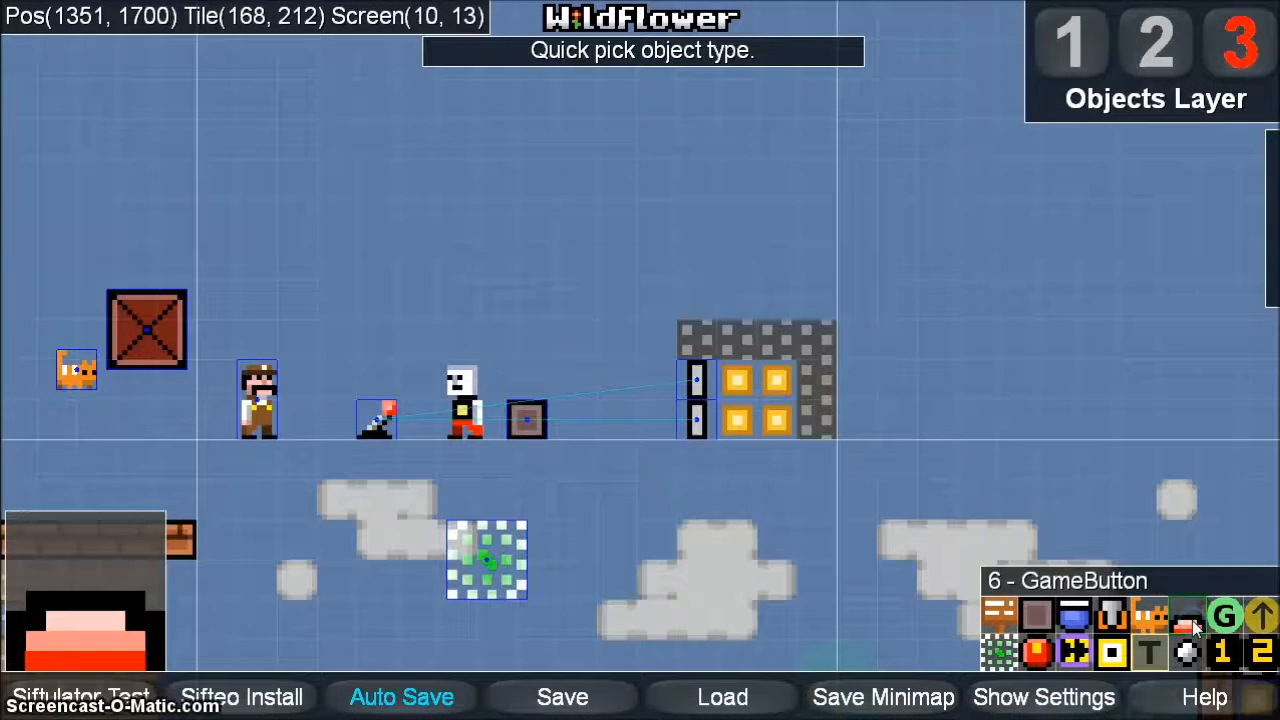
Step: Place a GameTriggerBox in the sky above the barrier button and enlarge it to 36 by 16
click(1145, 652)
click(516, 303)
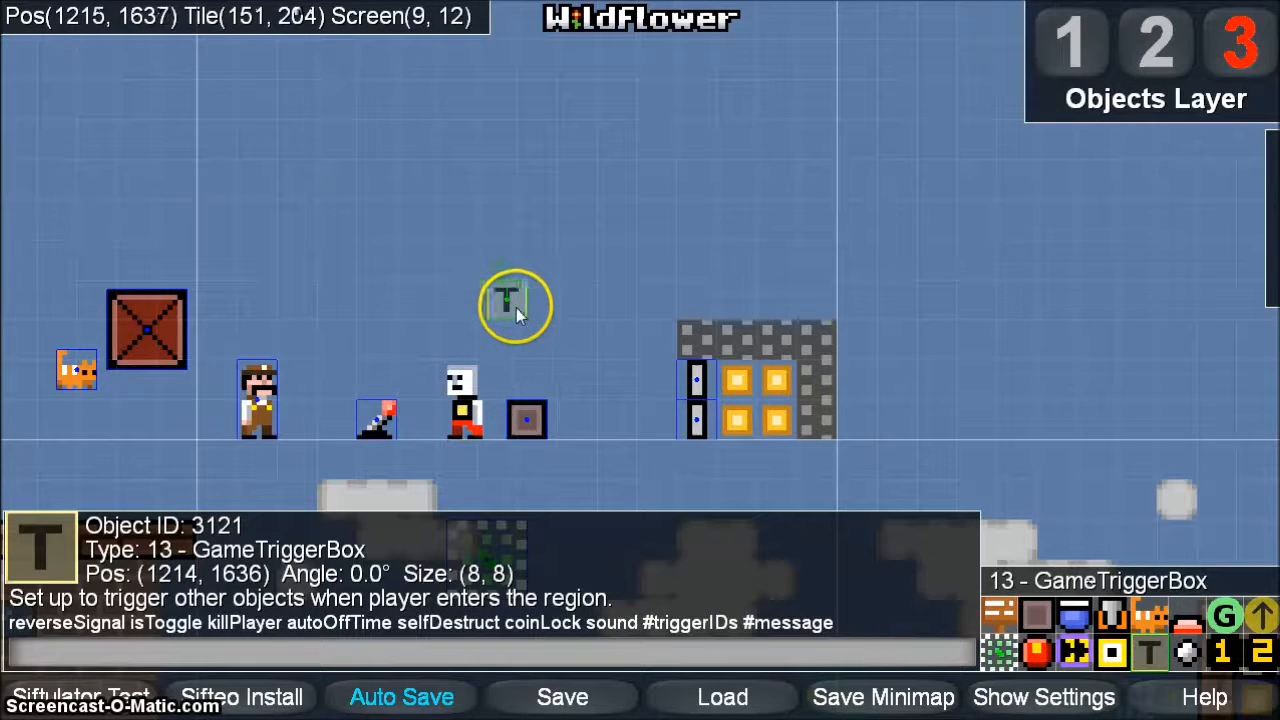
drag(515, 312, 563, 286)
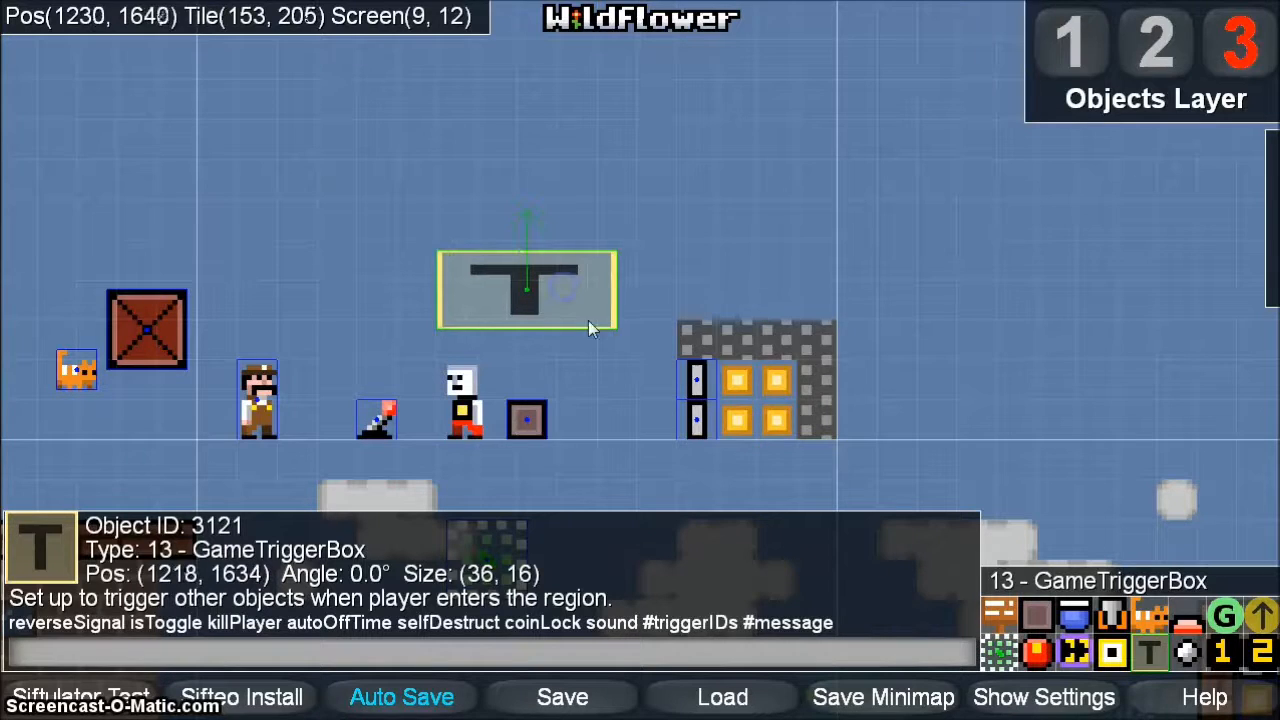
Step: Copy the trigger IDs "#3104 3105" from the test area's lever into the trigger box's attributes
click(389, 415)
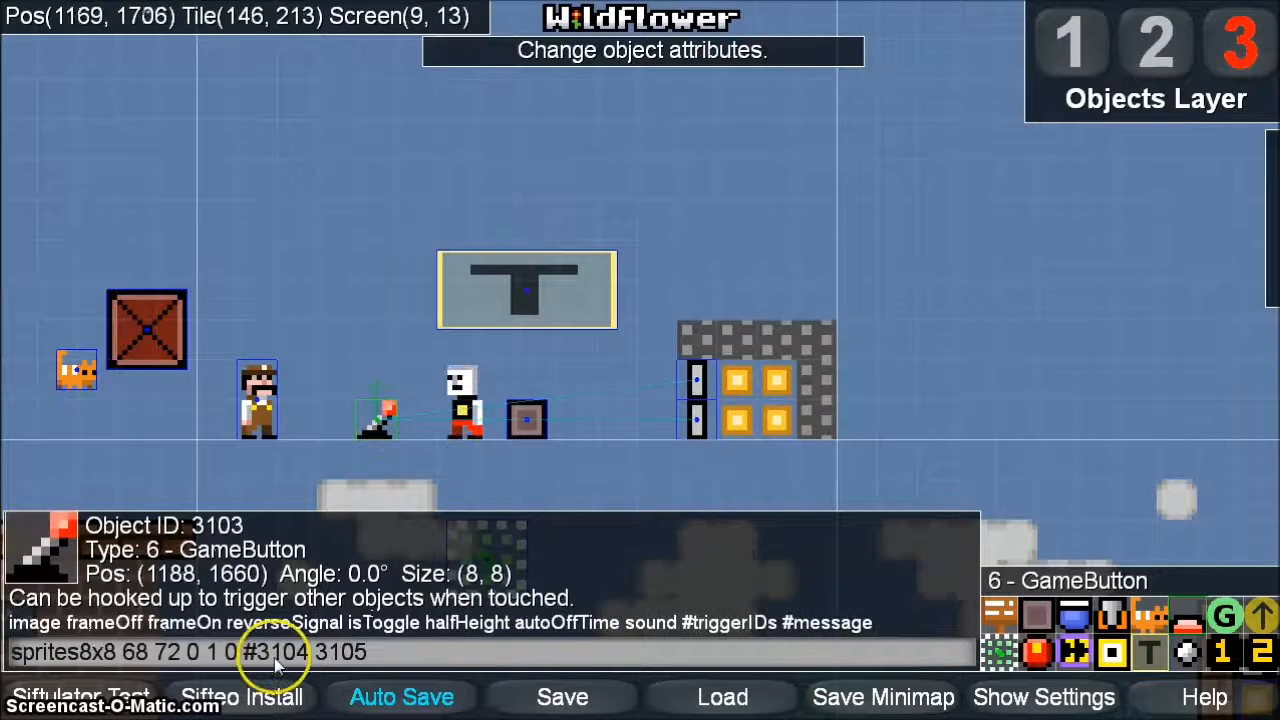
drag(247, 656, 357, 652)
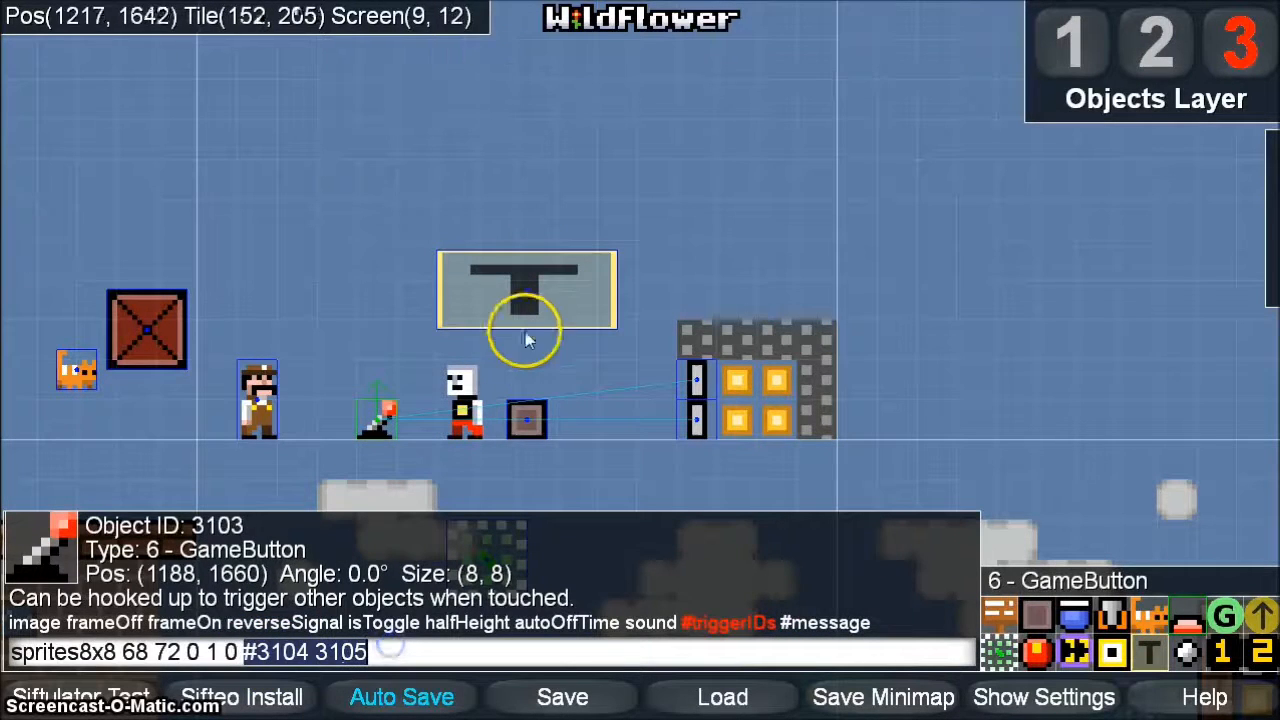
click(541, 298)
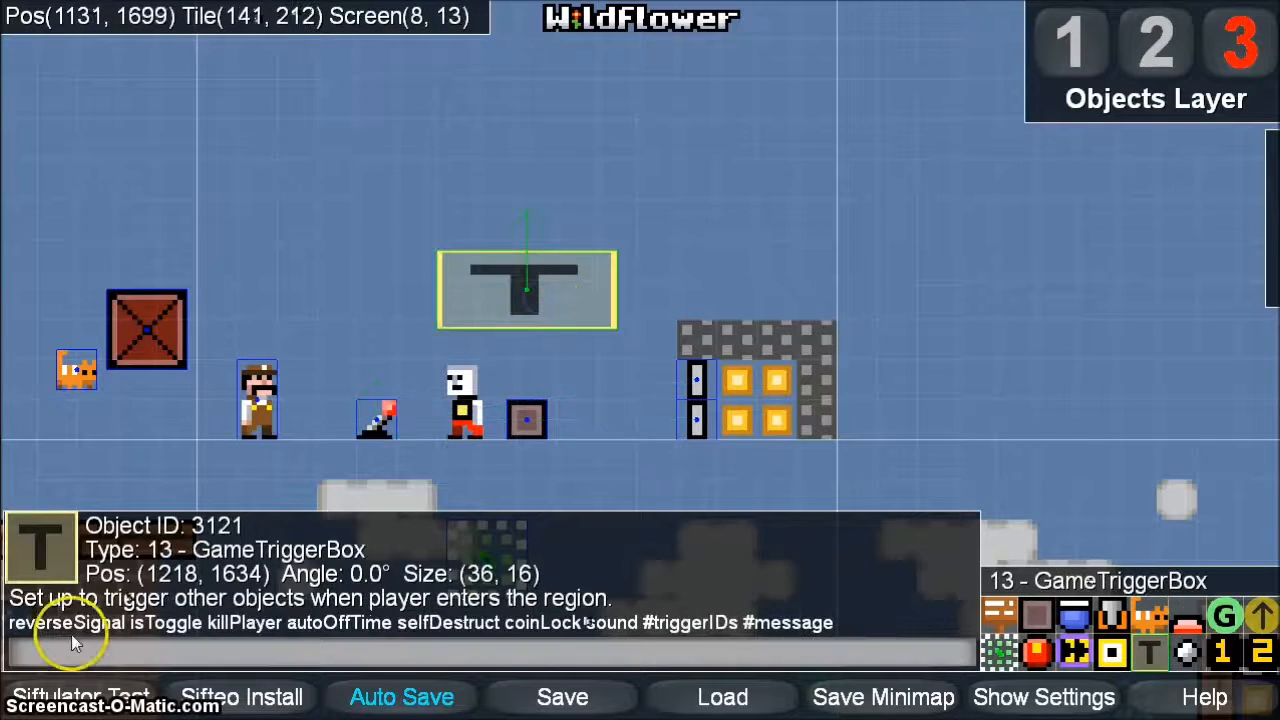
click(32, 655)
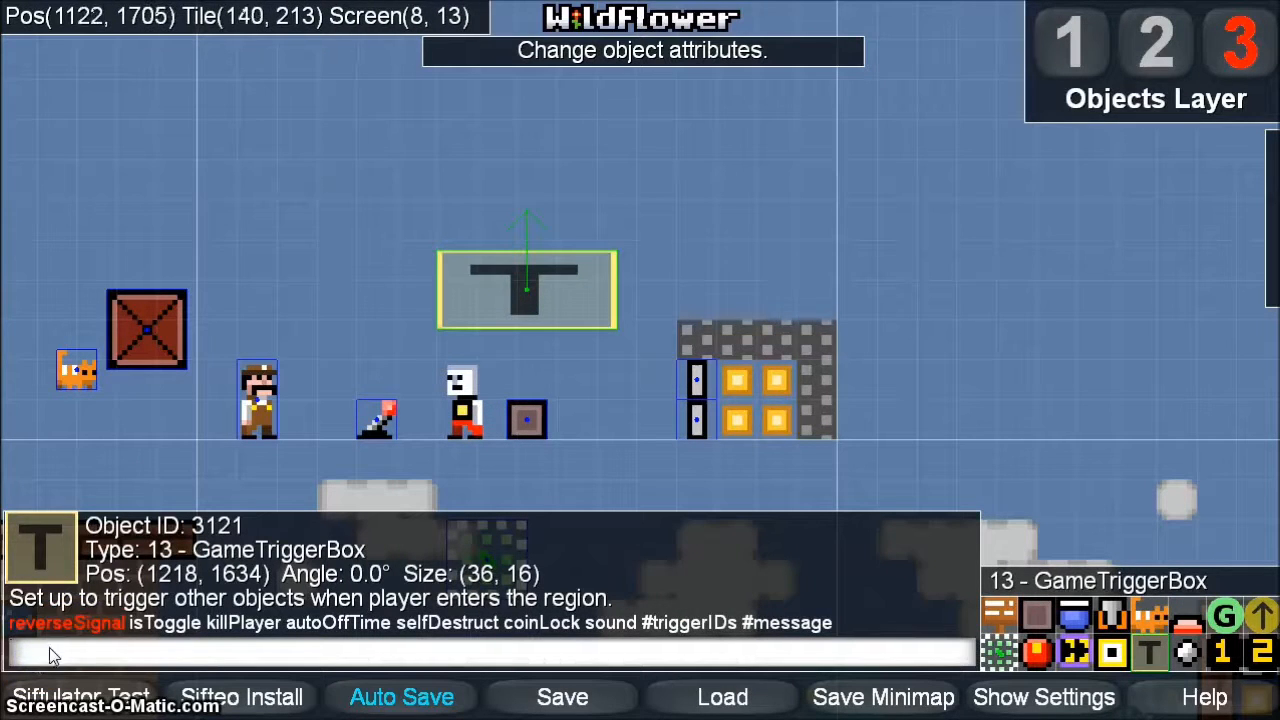
text(#3104 3105)
click(95, 647)
click(613, 283)
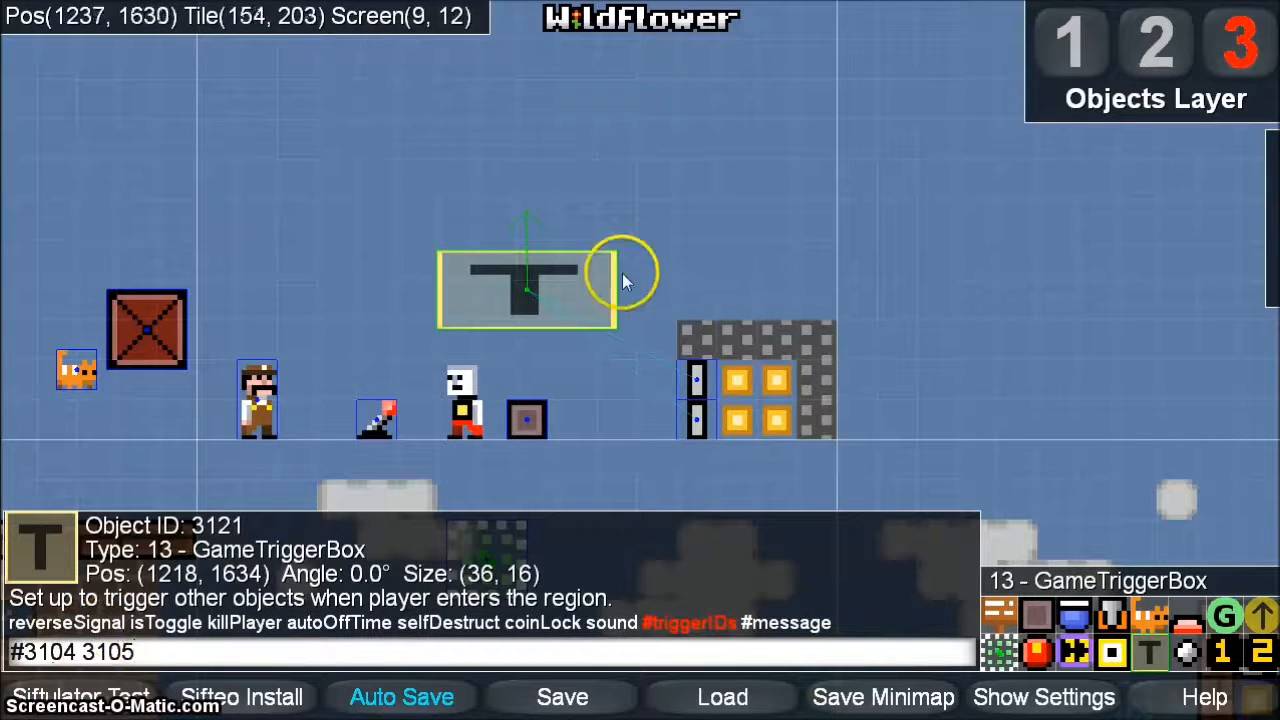
Step: Move the trigger box over the barriers and coins of the enclosure, and test it in the Siftulator
drag(579, 282, 757, 393)
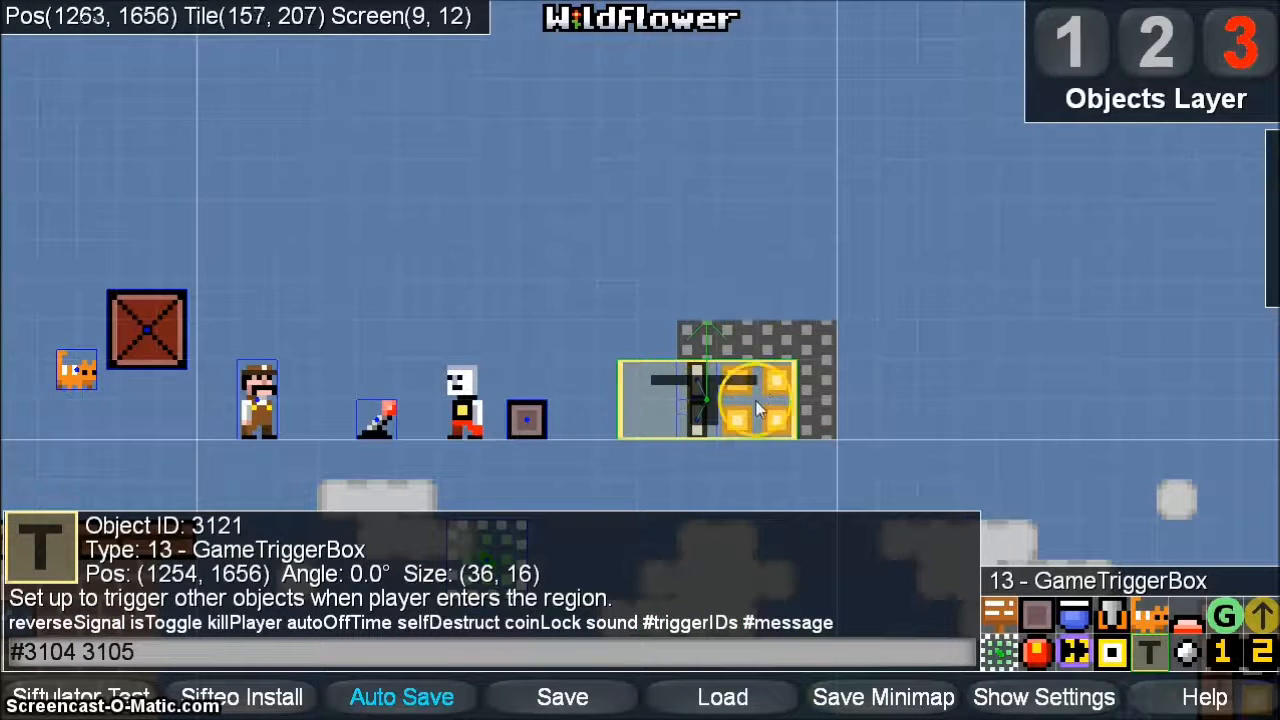
click(50, 697)
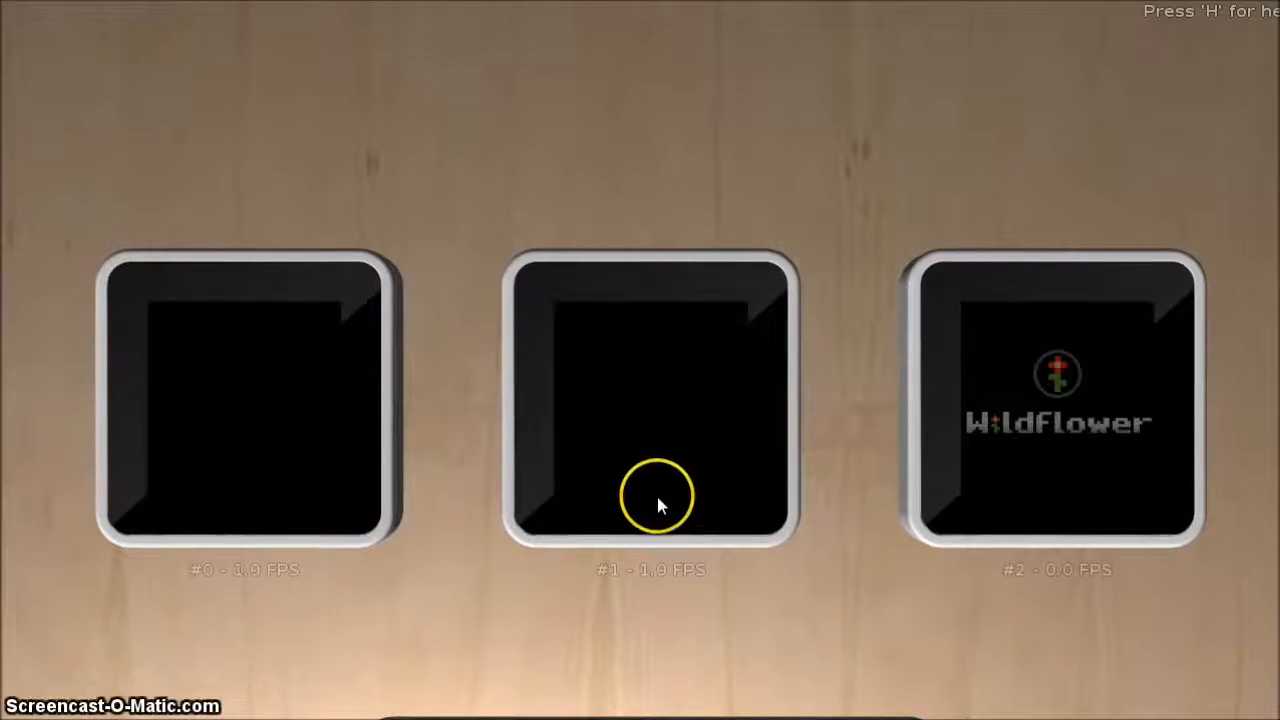
right_drag(660, 496, 775, 462)
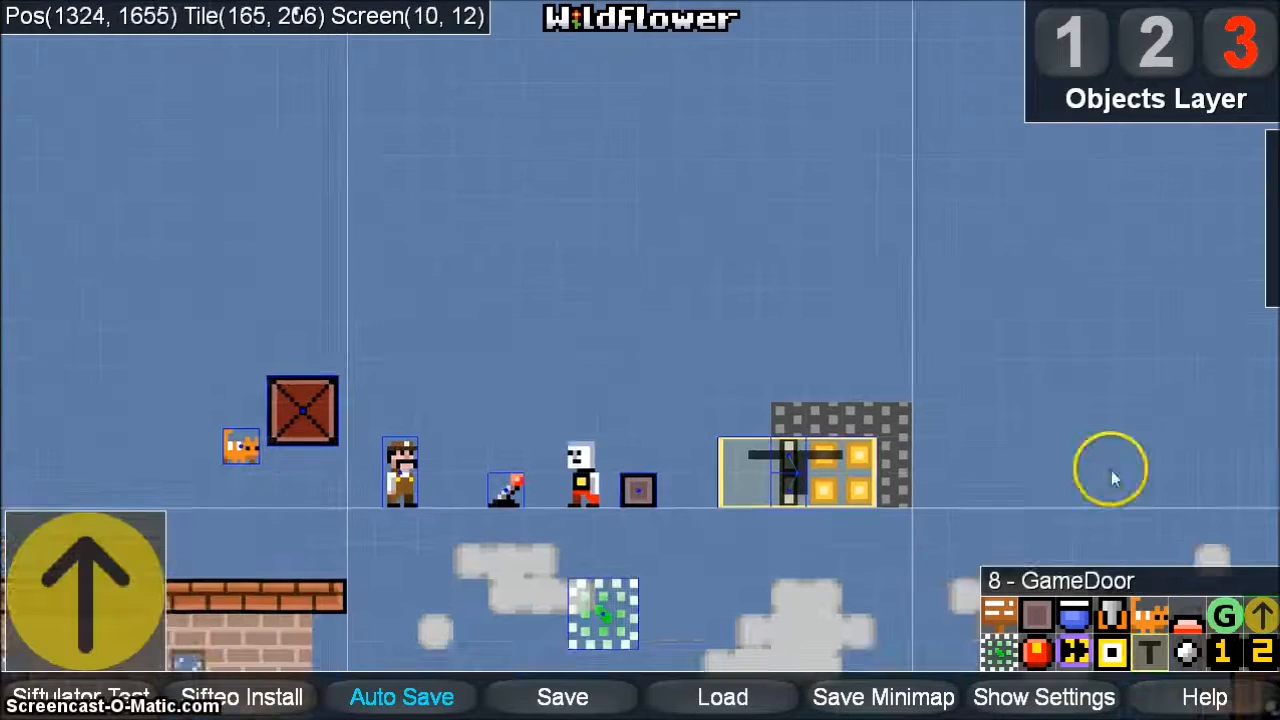
Step: Place one GameDoor on top of the coin enclosure and a second on the cave ledge between the two long ladders
middle_drag(1111, 470, 1054, 423)
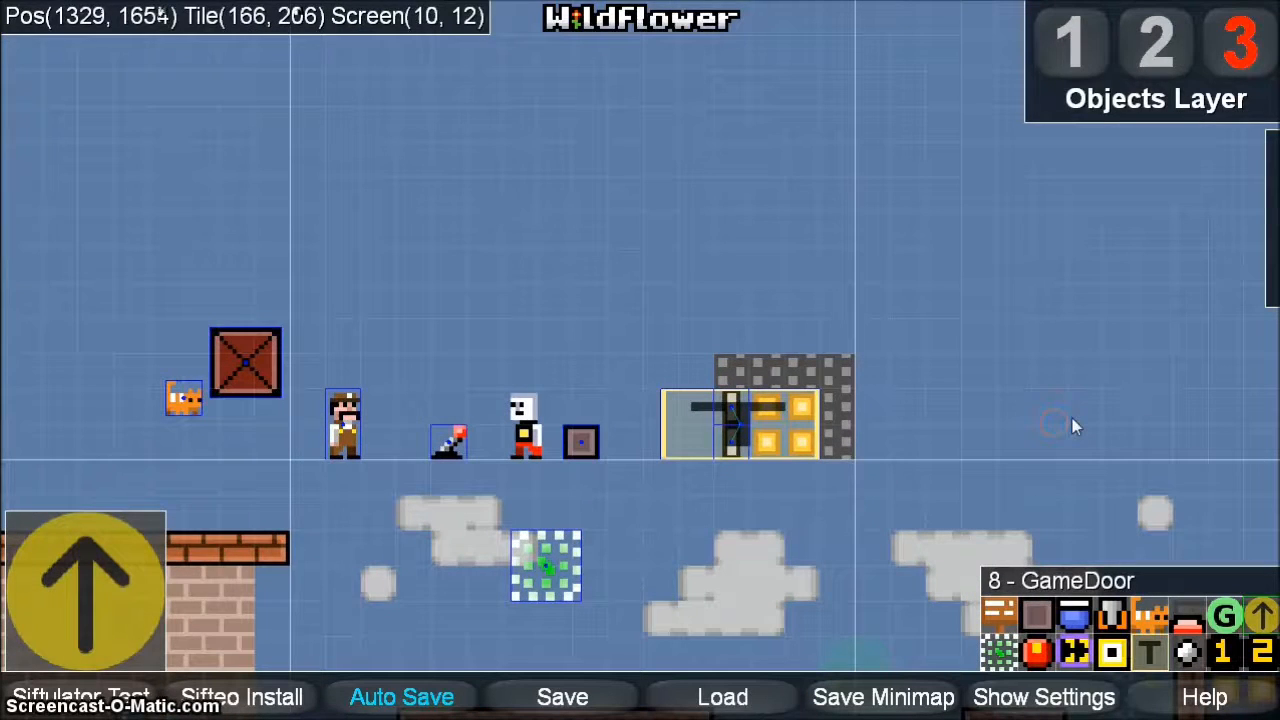
click(753, 344)
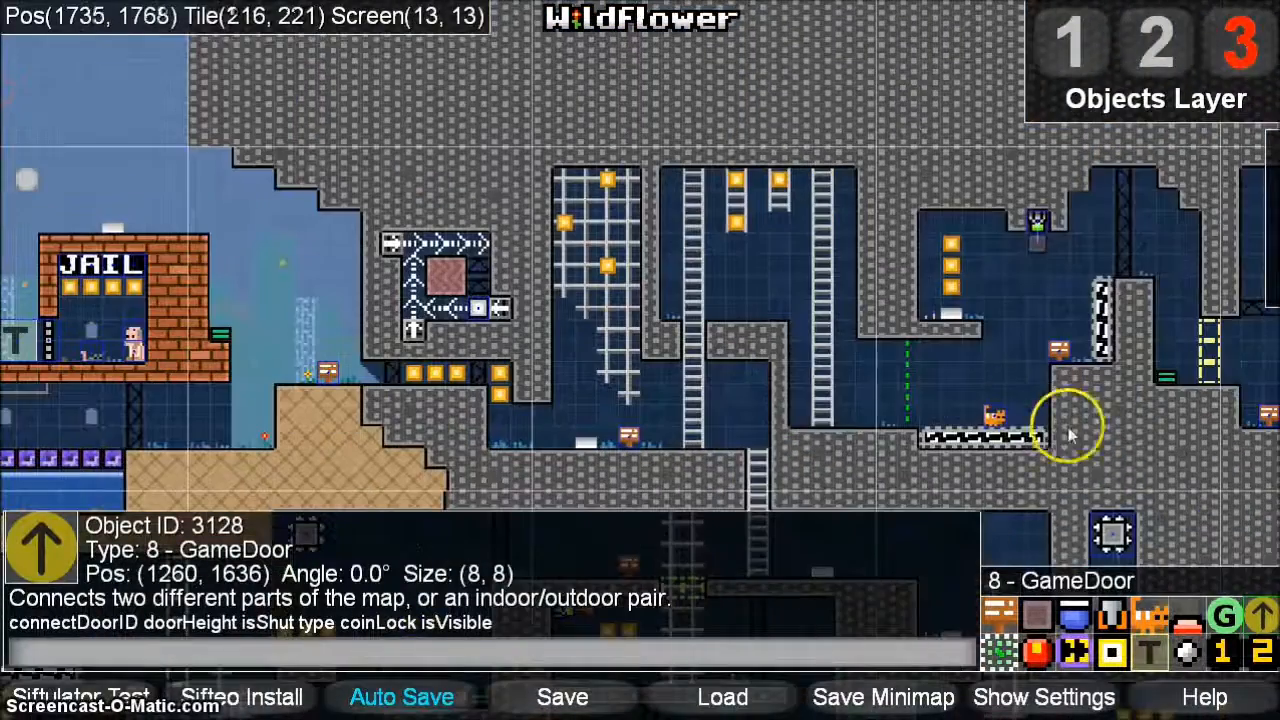
scroll(1068, 427, up, 1)
middle_drag(1064, 427, 911, 459)
scroll(911, 459, up, 1)
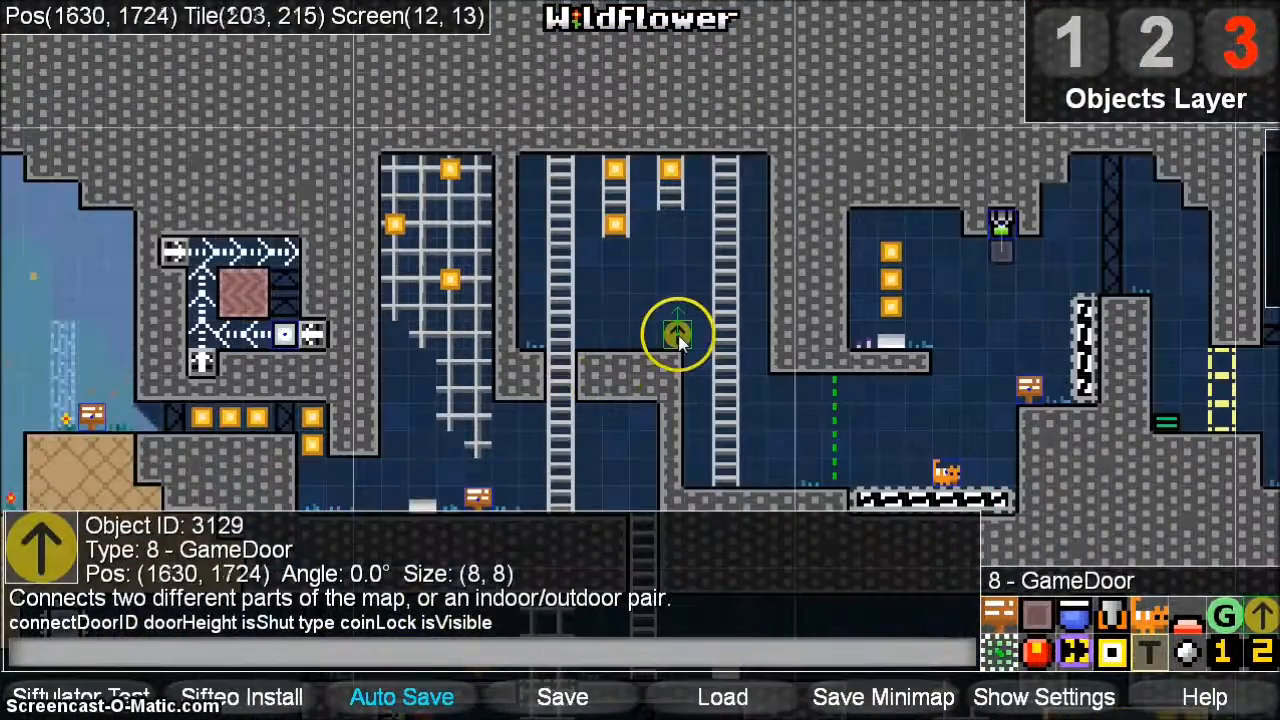
drag(647, 336, 652, 336)
scroll(652, 338, down, 1)
Step: Link the two doors by setting connectDoorID to 3129 on the sky door and 3128 on the cave door
middle_drag(391, 390, 708, 416)
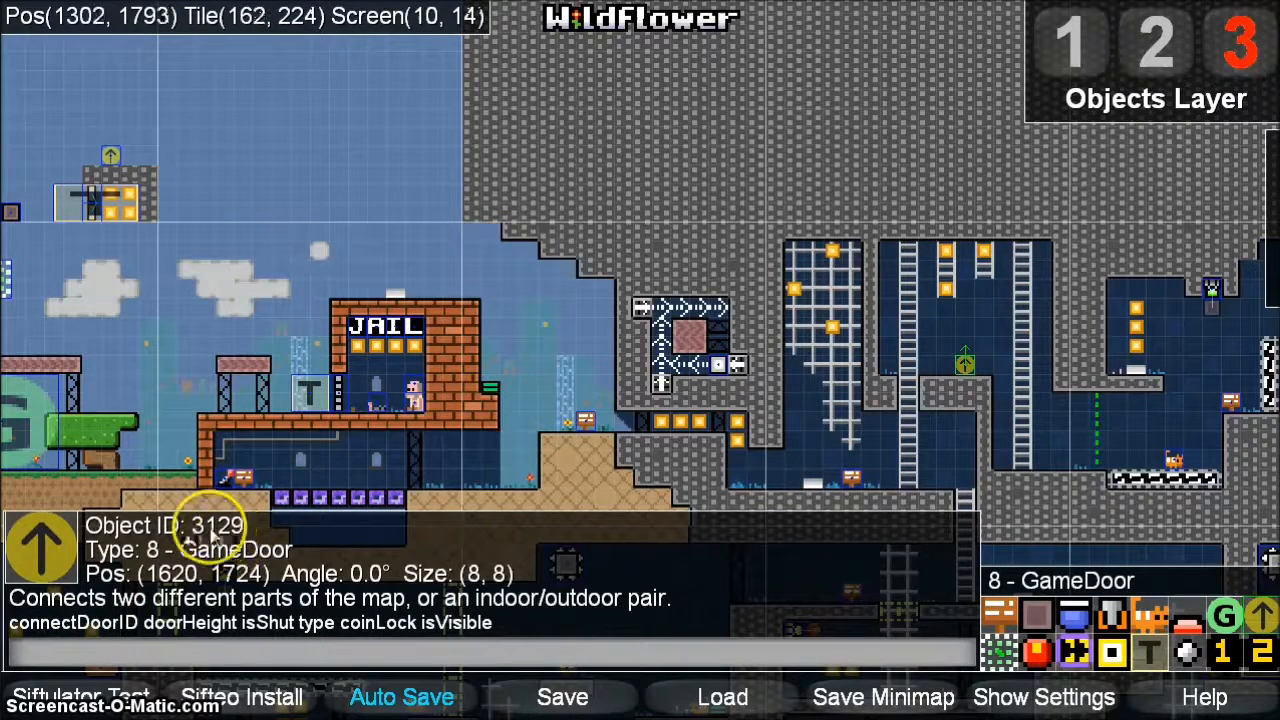
click(111, 154)
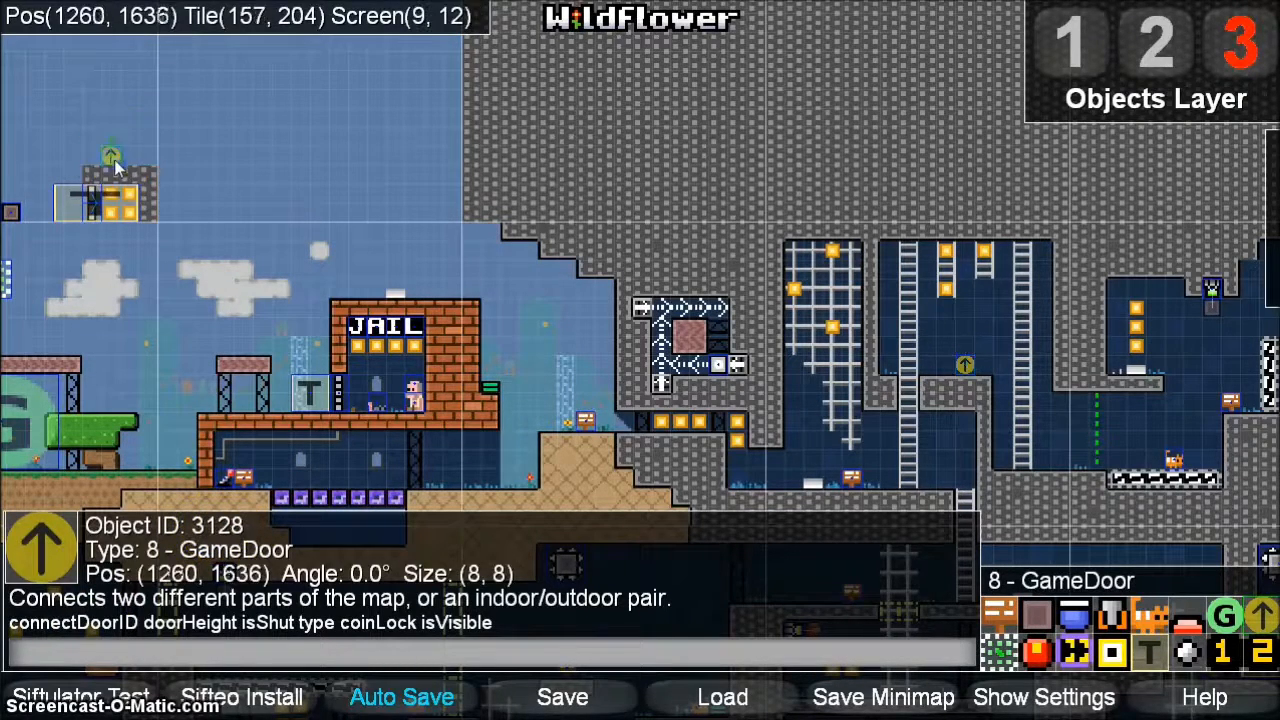
click(44, 651)
text(312)
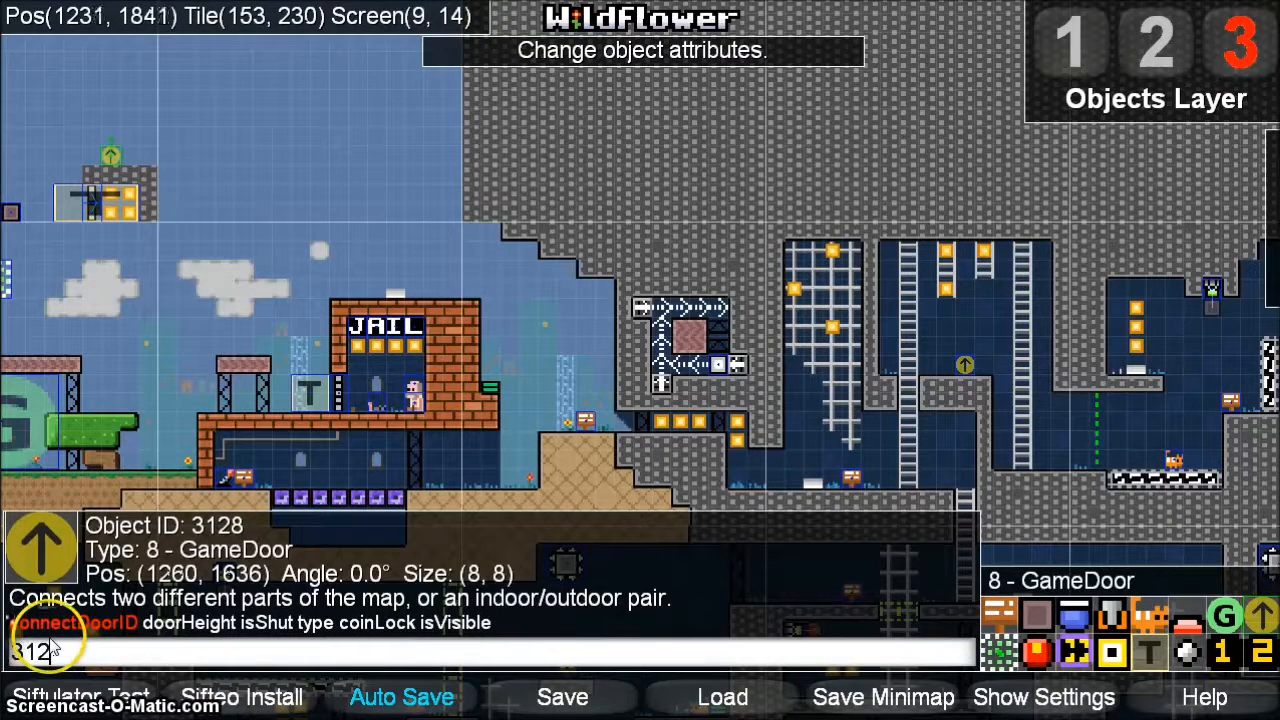
text(9)
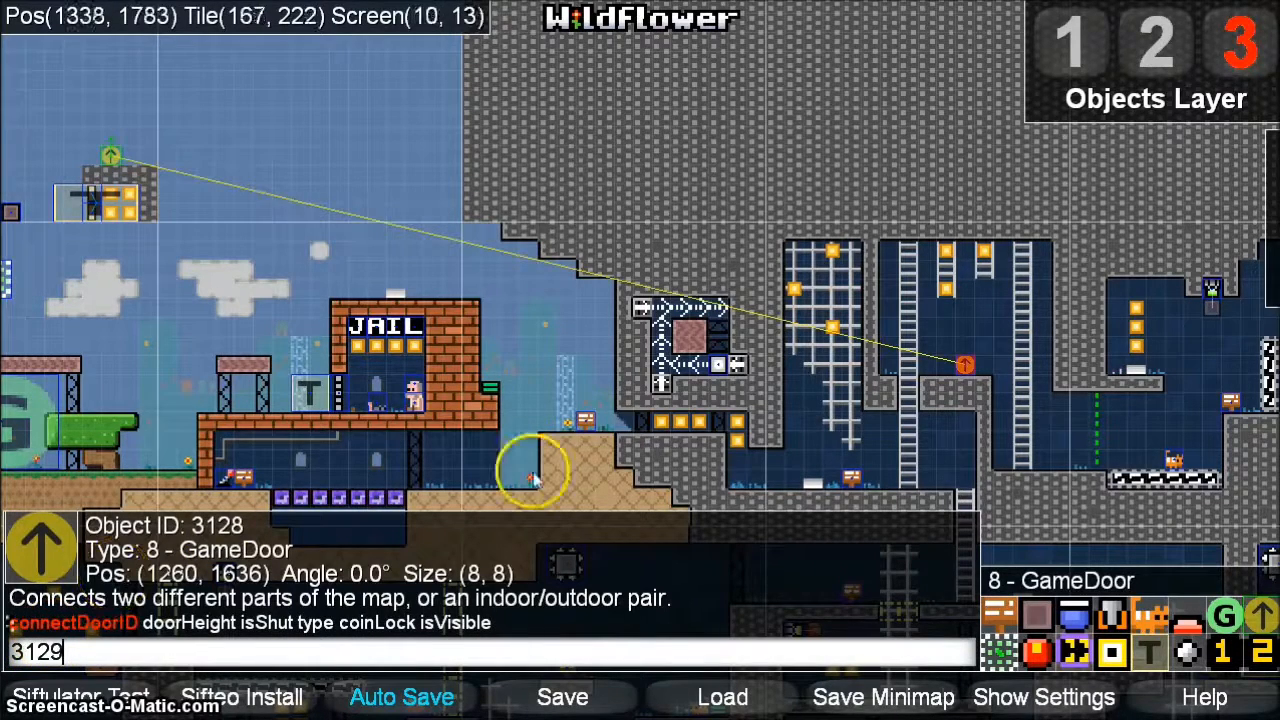
click(964, 367)
click(62, 655)
text(3128)
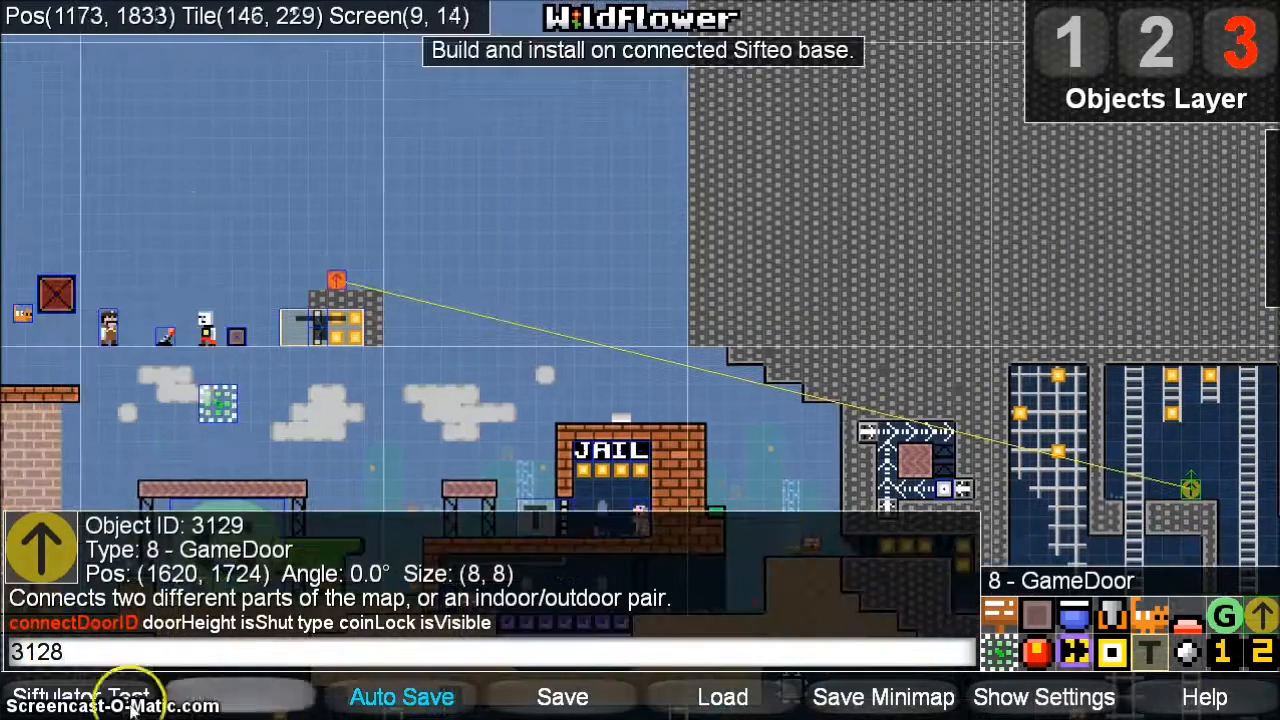
Step: Run the Siftulator test and move the player through the door above the coin enclosure into the cave
click(70, 697)
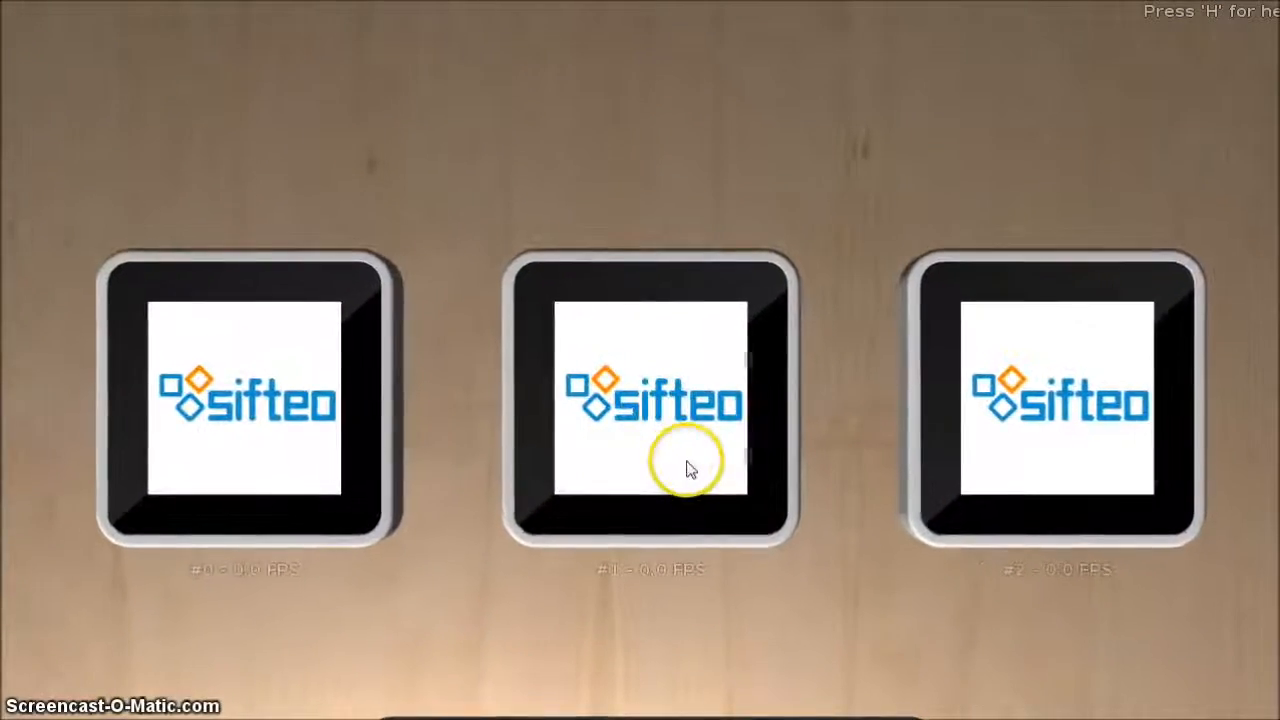
right_drag(693, 477, 724, 450)
click(711, 504)
right_drag(734, 512, 638, 534)
right_drag(695, 478, 726, 320)
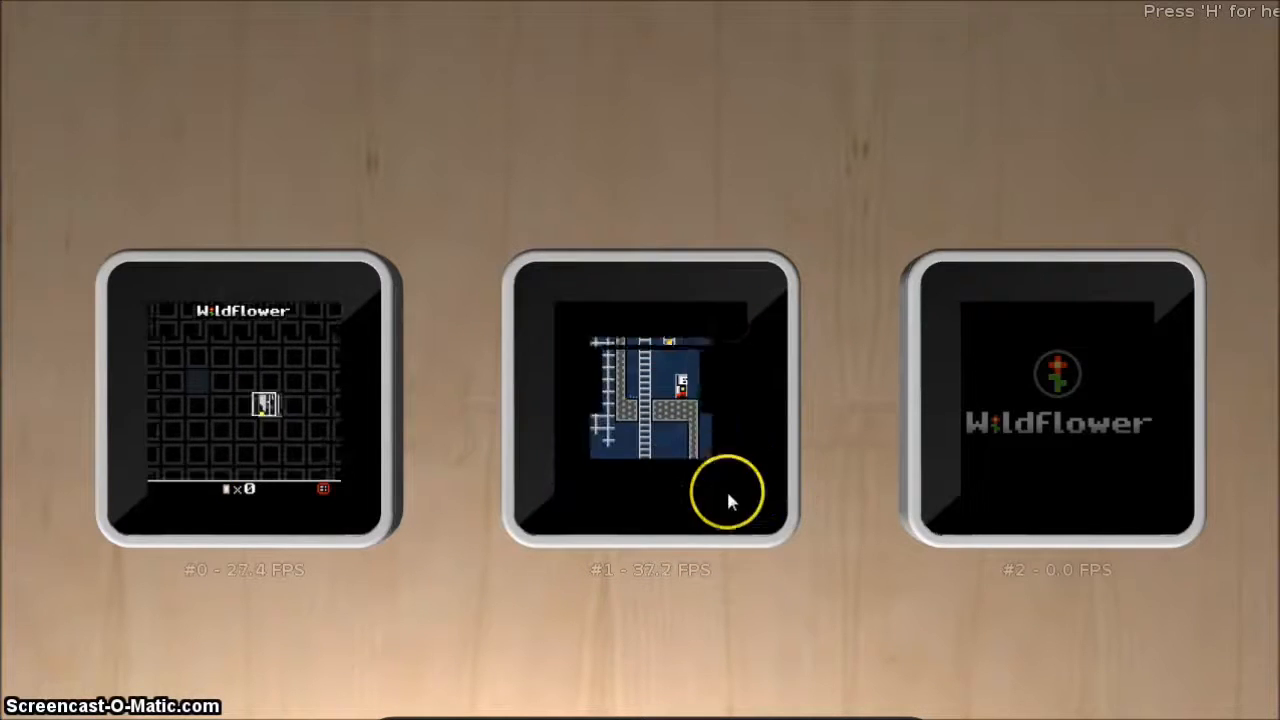
right_drag(623, 428, 668, 431)
click(666, 452)
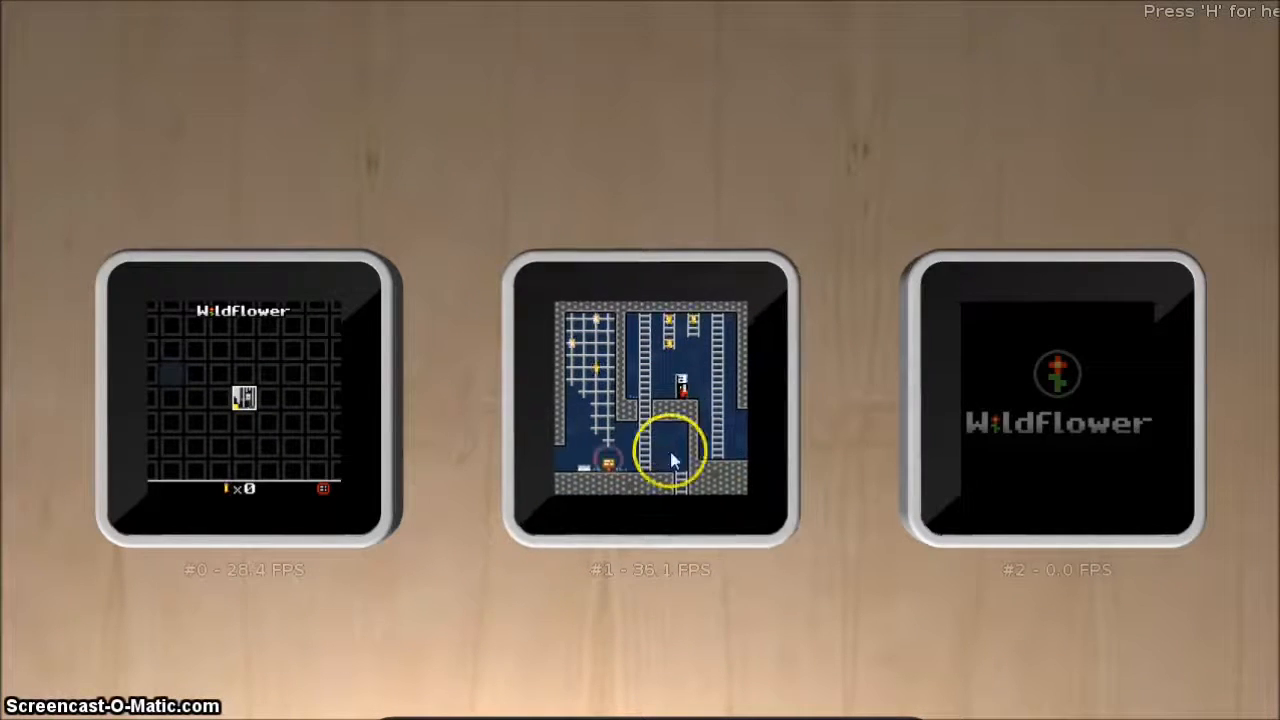
Step: Join cube #2 to the side of cube #1, move the player around the door, and return to the editor
click(1018, 395)
drag(1019, 391, 896, 402)
right_drag(775, 421, 752, 427)
right_drag(650, 474, 674, 392)
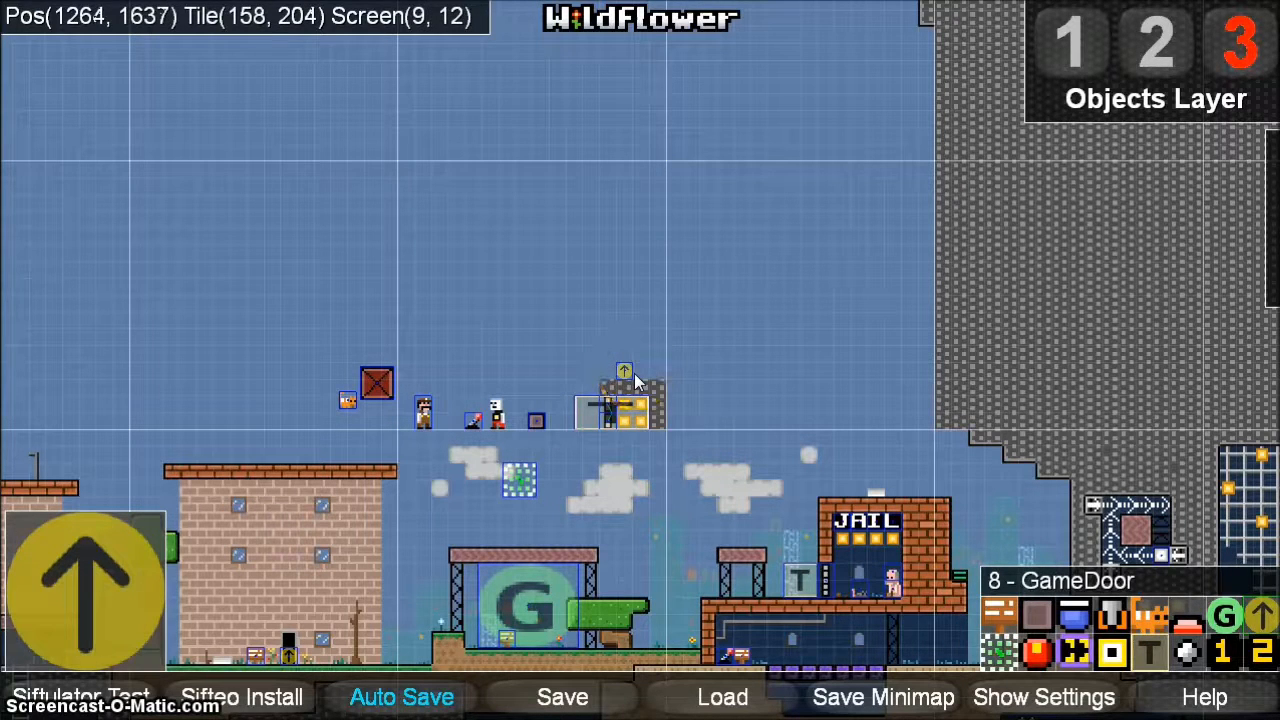
Step: Examine the whole map with its INDOORS section below the outdoor level, and return to the cave door
scroll(703, 467, down, 5)
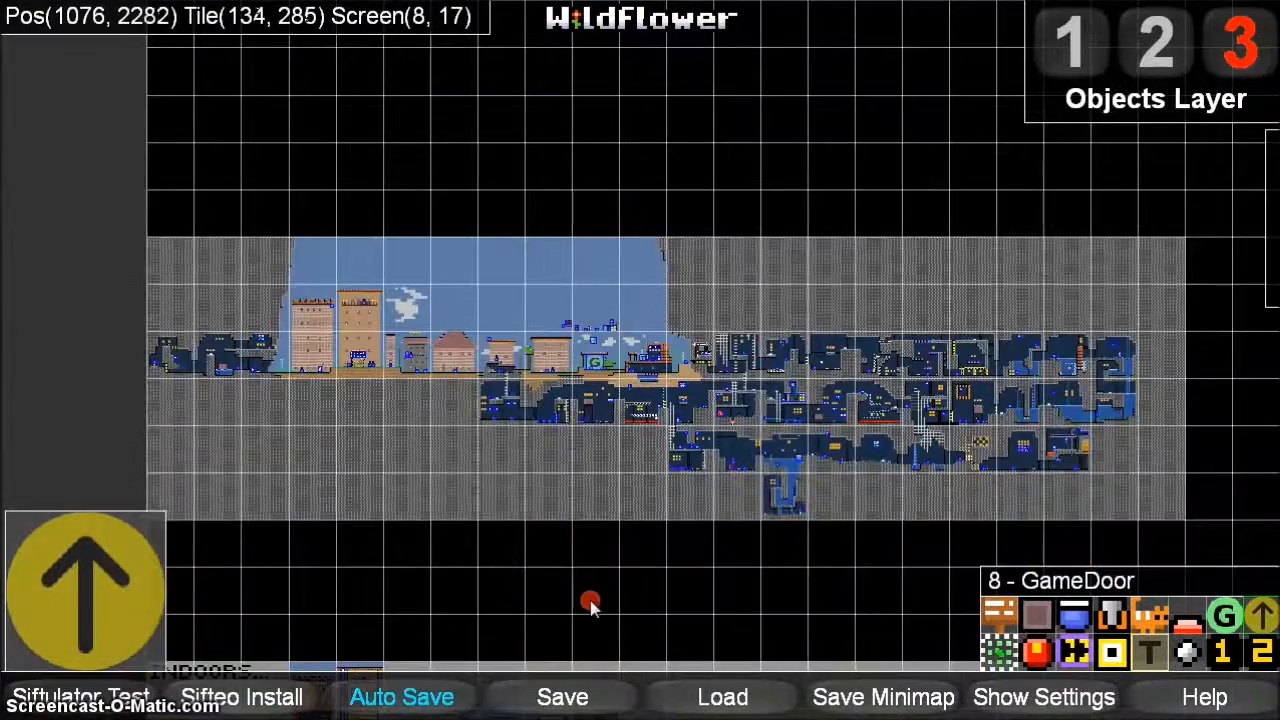
drag(590, 605, 509, 194)
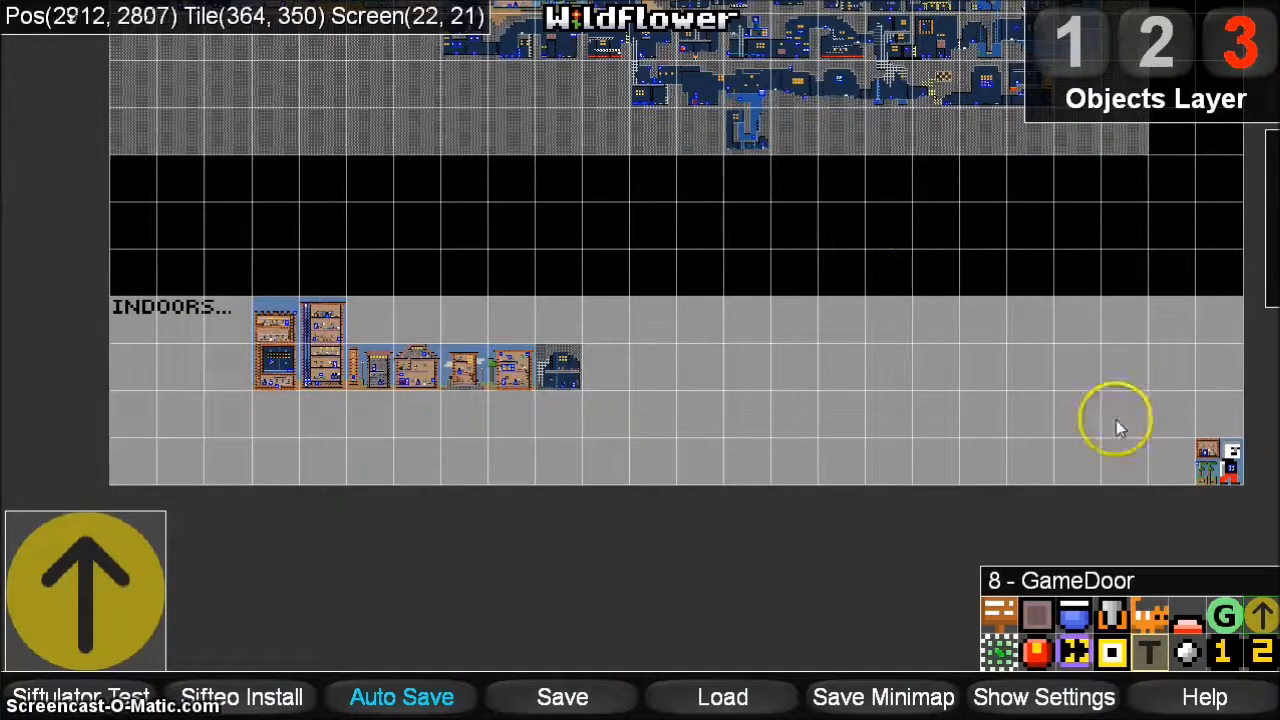
scroll(456, 383, up, 2)
scroll(577, 344, down, 2)
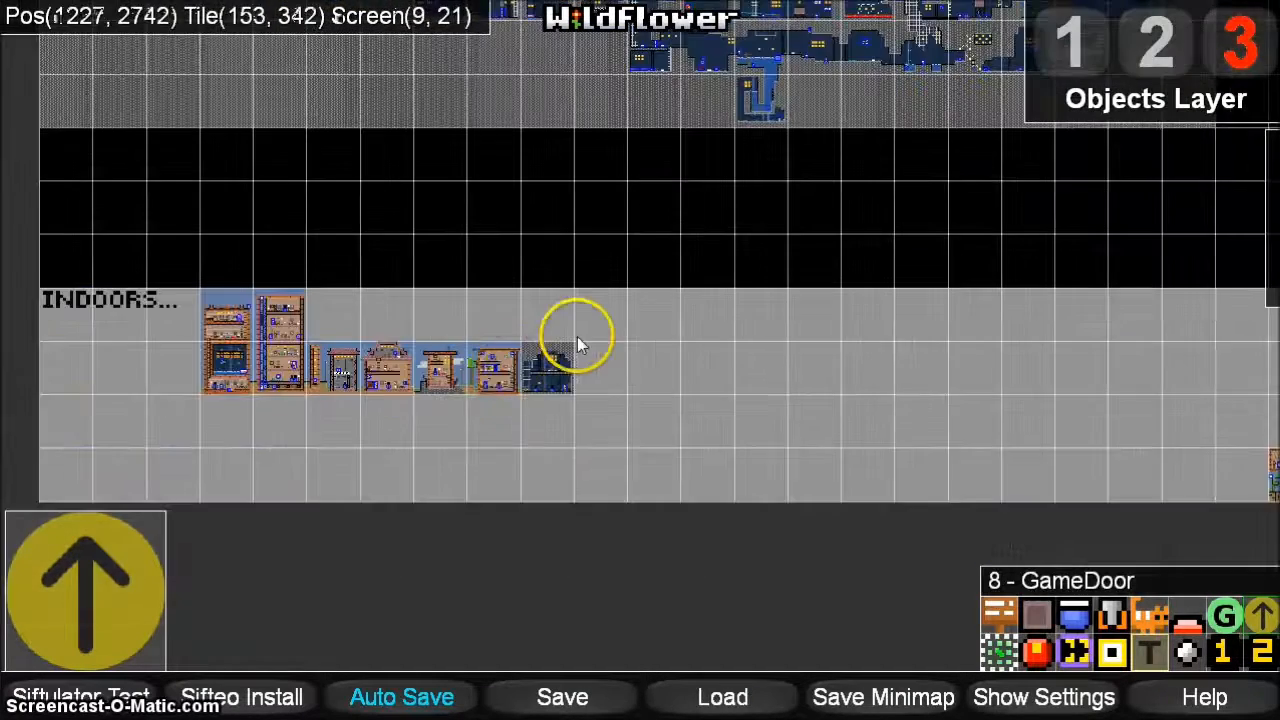
drag(551, 147, 549, 354)
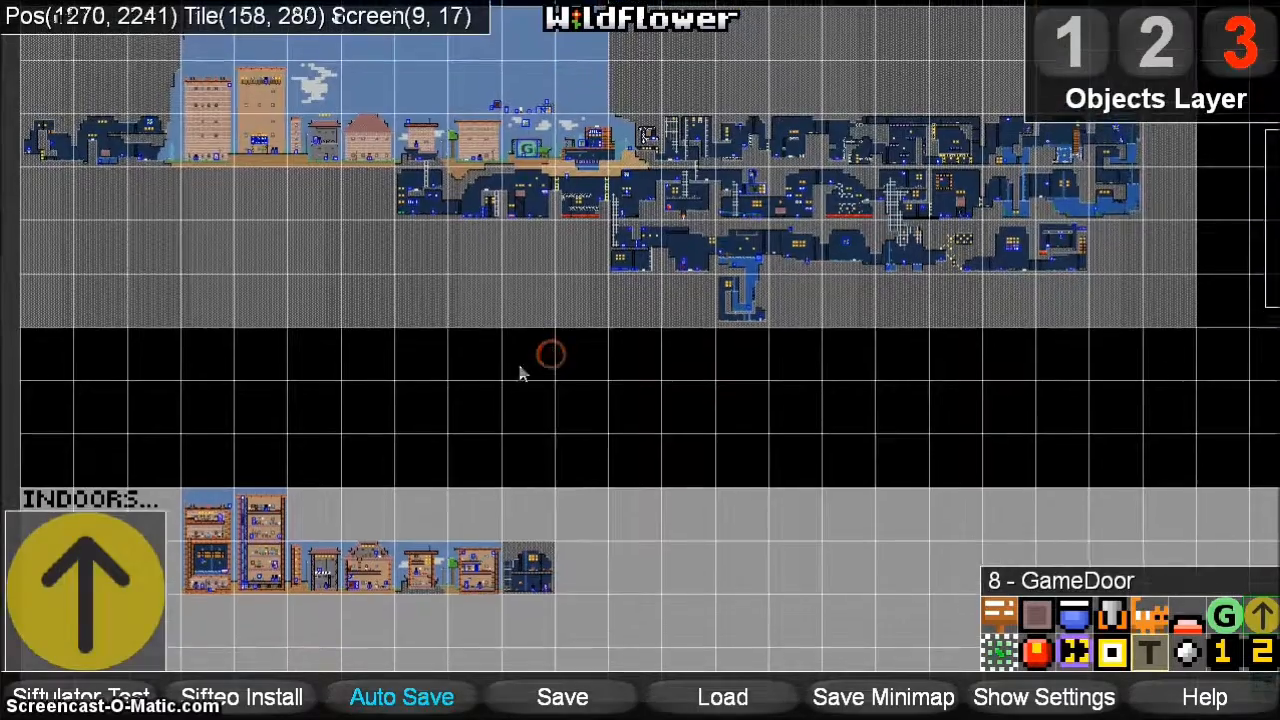
scroll(500, 373, up, 2)
drag(474, 376, 544, 597)
scroll(544, 597, up, 1)
drag(548, 152, 448, 290)
scroll(448, 290, up, 3)
drag(741, 398, 687, 357)
scroll(687, 357, up, 1)
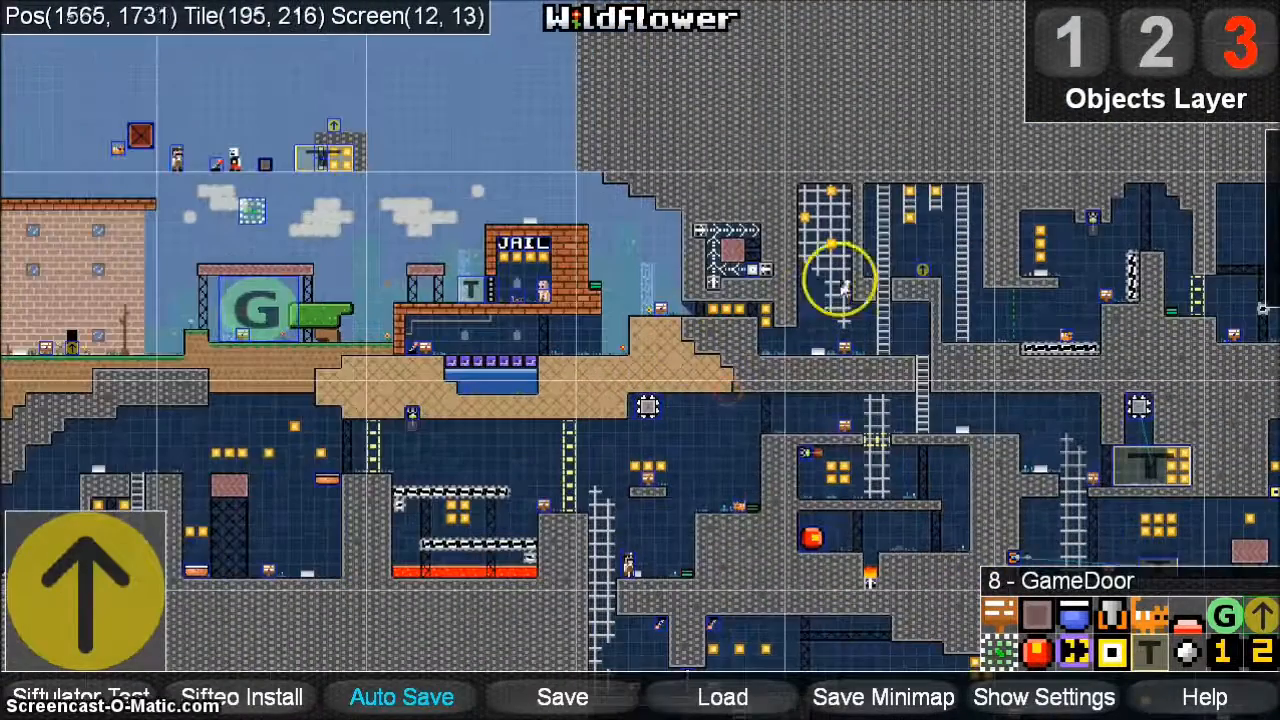
Step: Move the cave door down to the empty indoor screen beside the last indoor room
drag(928, 272, 534, 655)
scroll(626, 478, down, 1)
scroll(622, 482, down, 3)
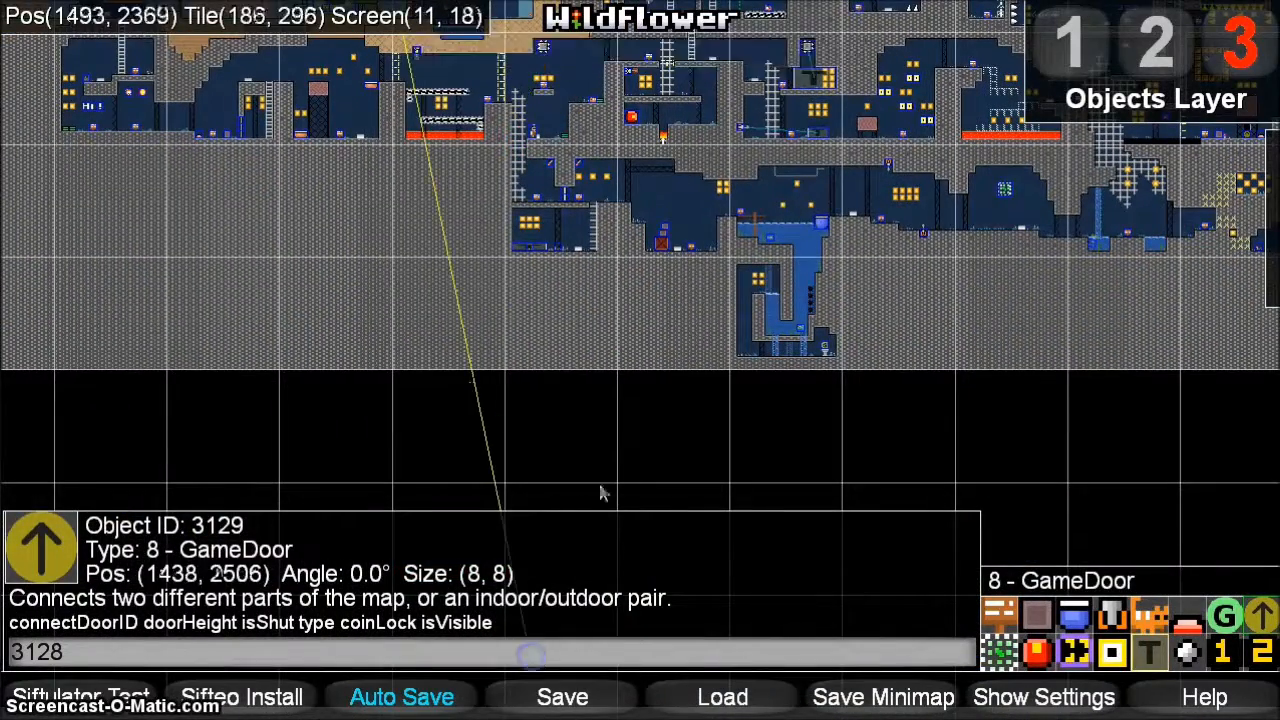
right_drag(600, 472, 610, 77)
drag(535, 252, 473, 510)
scroll(487, 512, up, 5)
drag(589, 376, 677, 350)
Step: Fill a rectangular room around the indoor door with background tile 239 - Plain on the Background Layer
click(1068, 60)
scroll(741, 119, up, 2)
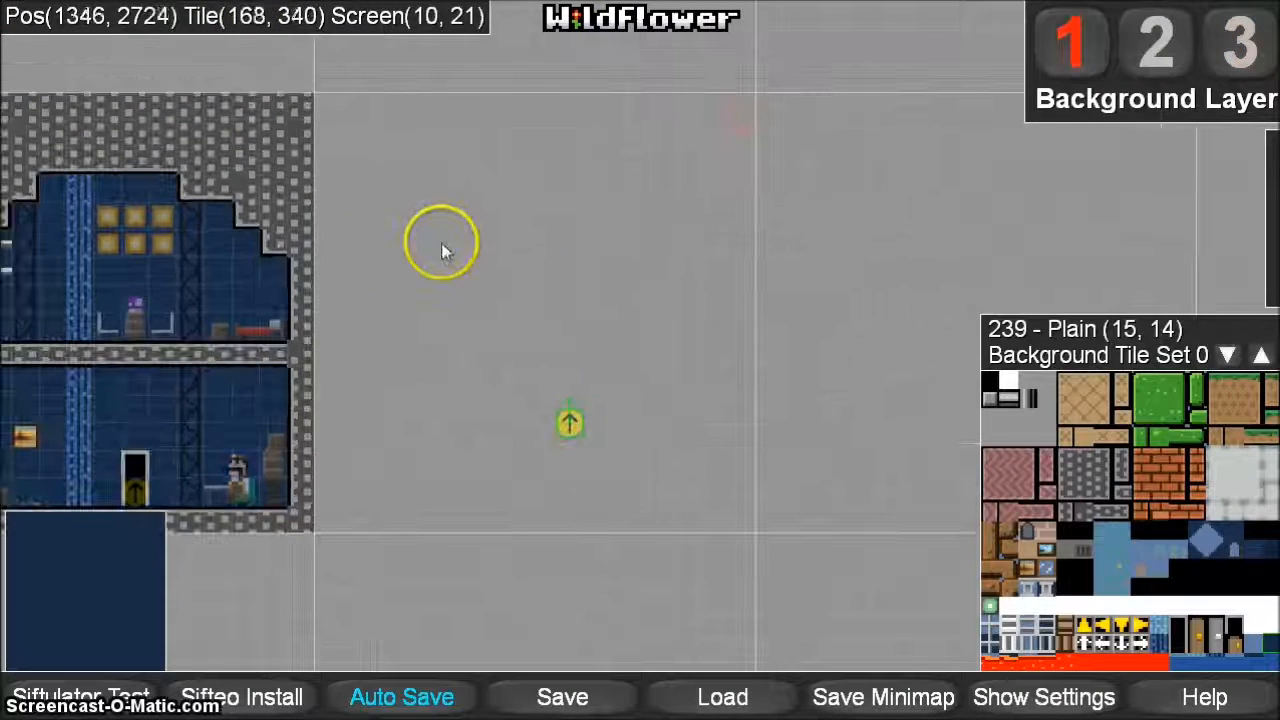
drag(366, 185, 698, 488)
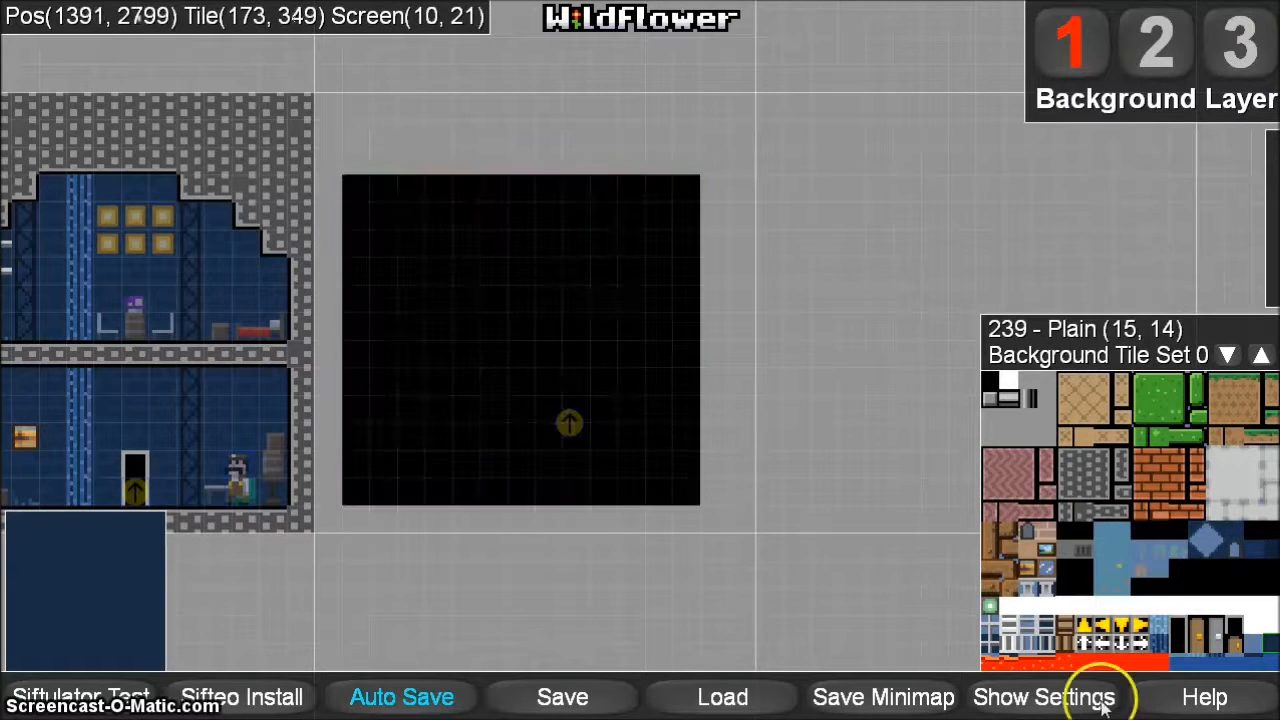
key(f)
Step: Set the indoor door on the floor of the blue room on the Objects Layer, and save the minimap
key(3)
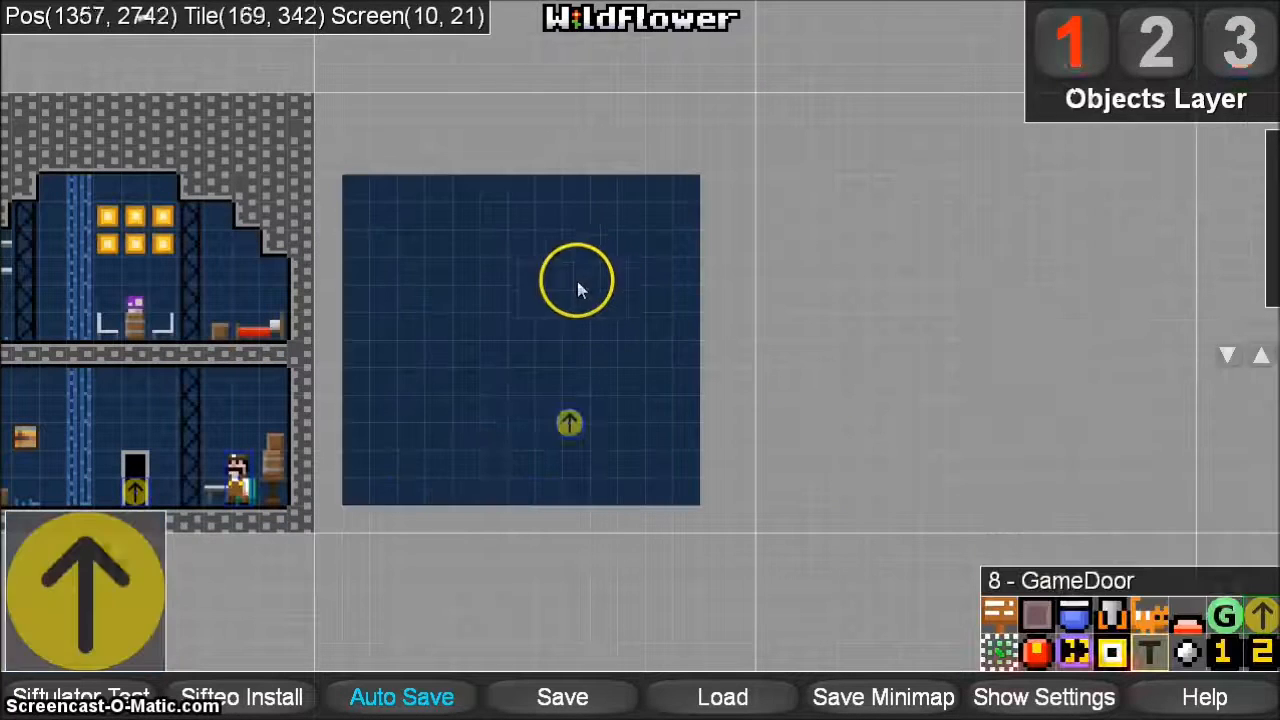
drag(568, 423, 576, 491)
click(900, 693)
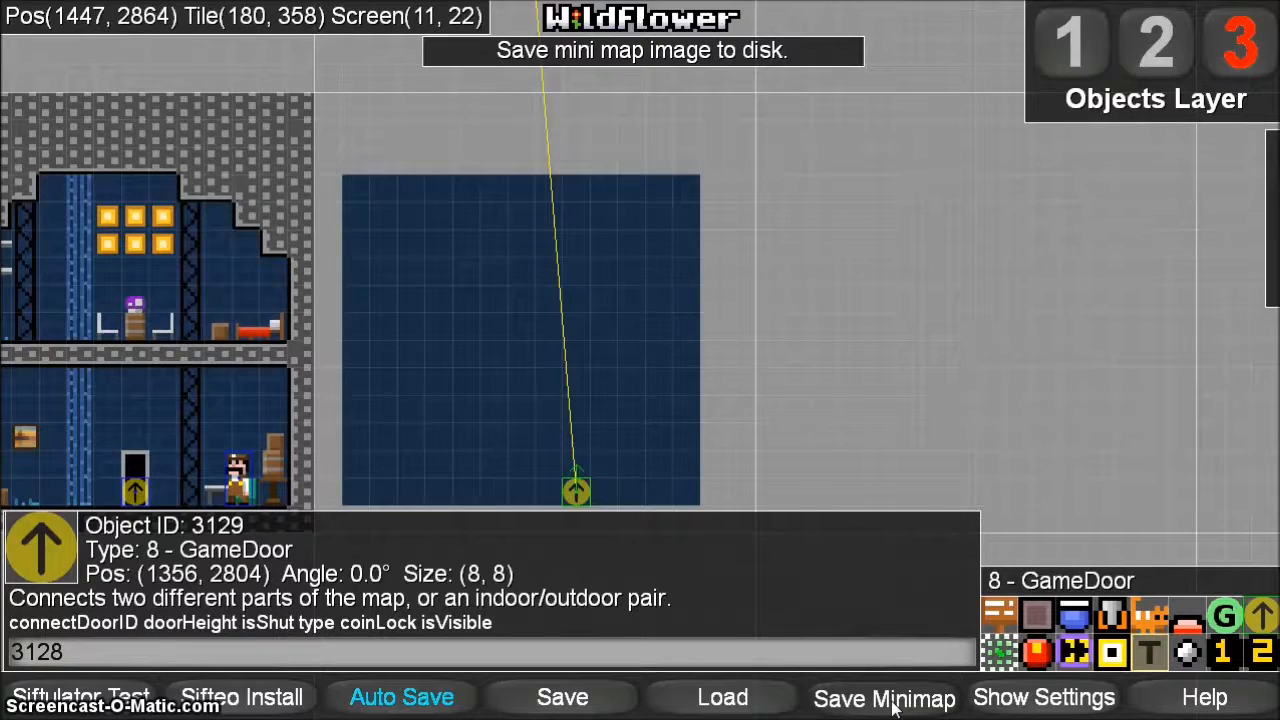
Step: Test the level in the Siftulator with cube #2 joined to cube #1, taking the player through the door indoors
click(100, 697)
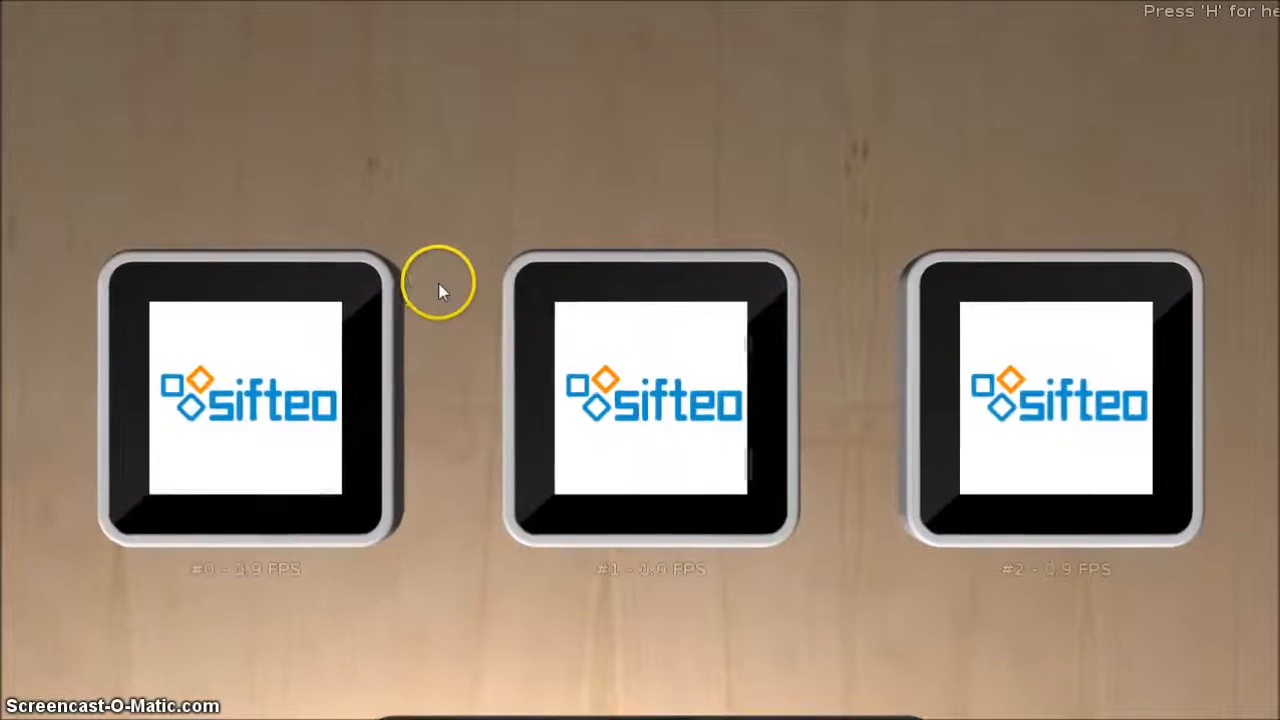
drag(1030, 401, 904, 393)
mouse_move(716, 406)
right_down()
mouse_move(713, 383)
mouse_move(703, 400)
right_up()
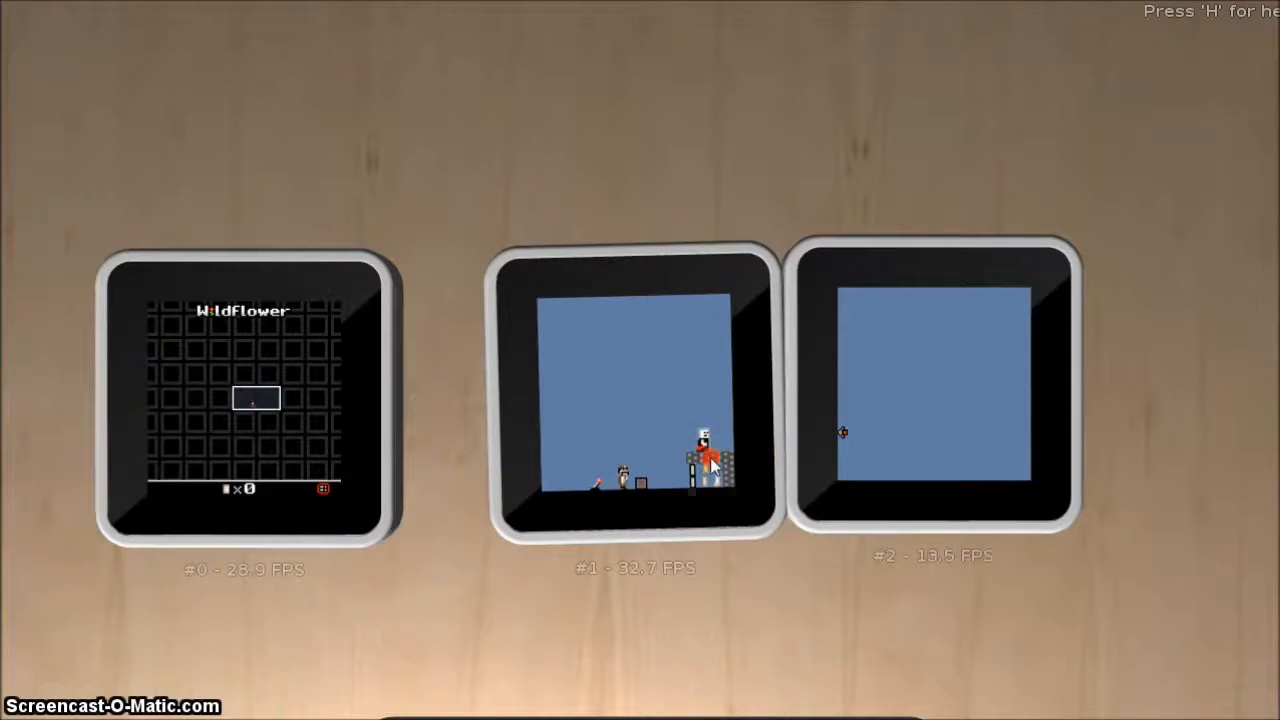
right_click(680, 366)
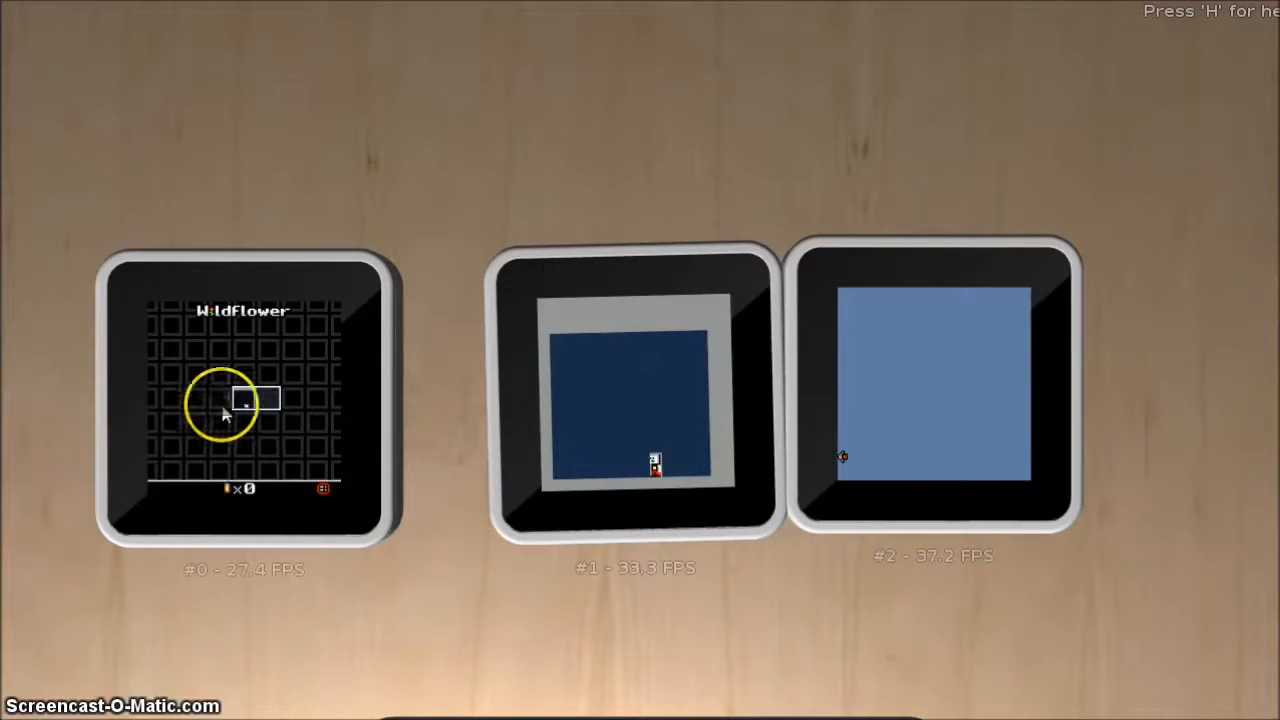
Step: Test the outdoor side of the door in the Siftulator with cube #2 joined below cube #1, moving the player across the neighbouring screens
drag(672, 418, 978, 140)
drag(222, 283, 537, 471)
right_drag(1029, 286, 1040, 262)
click(866, 356)
right_drag(962, 436, 982, 410)
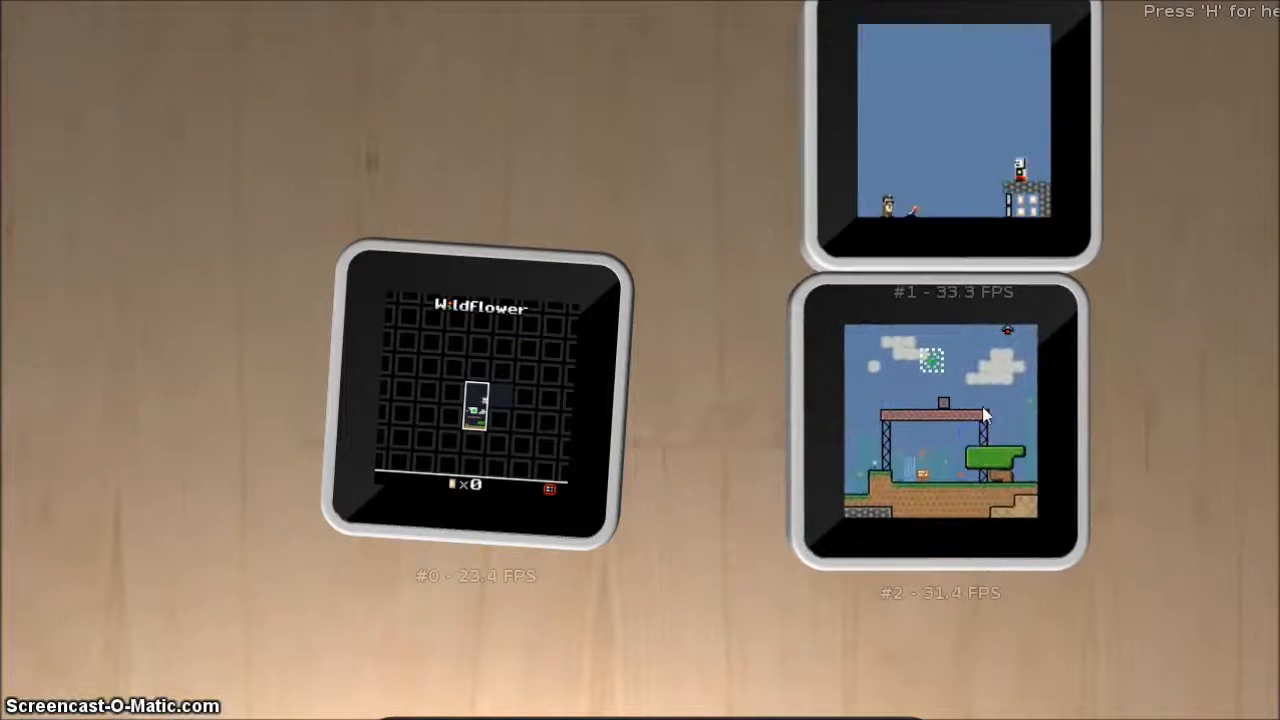
right_drag(980, 176, 1017, 6)
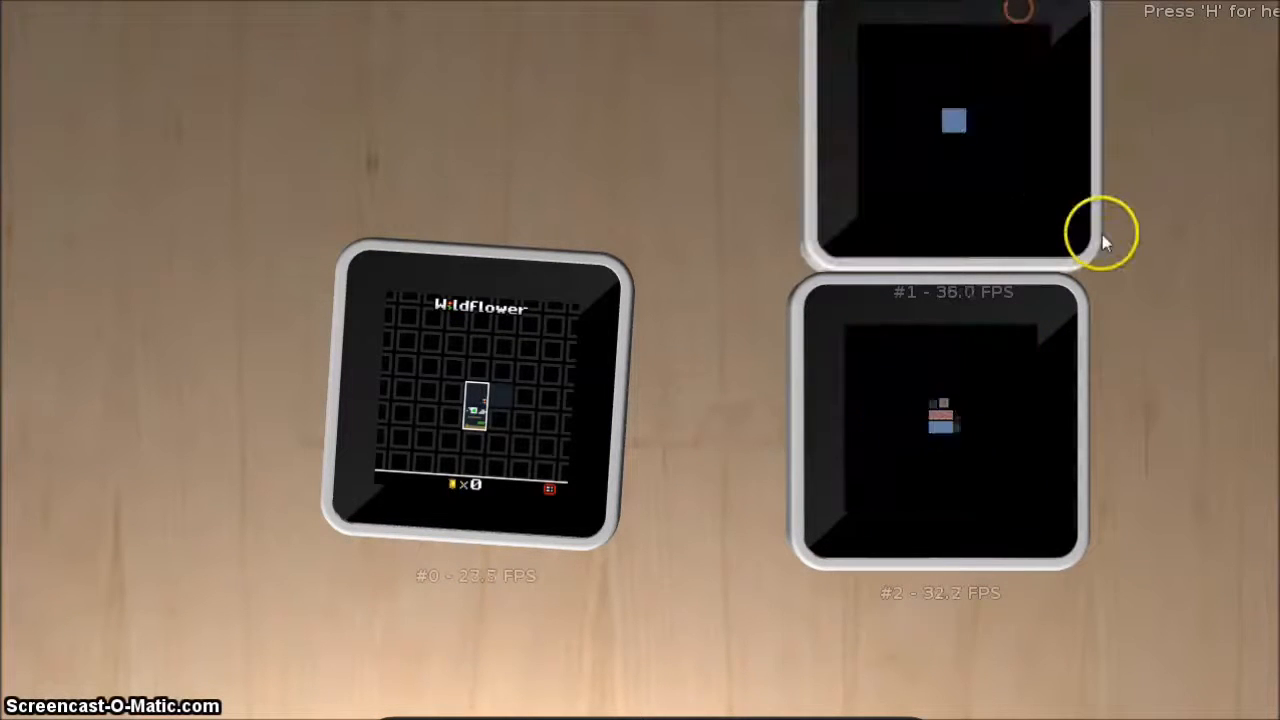
right_drag(1049, 220, 1033, 103)
right_drag(971, 163, 990, 118)
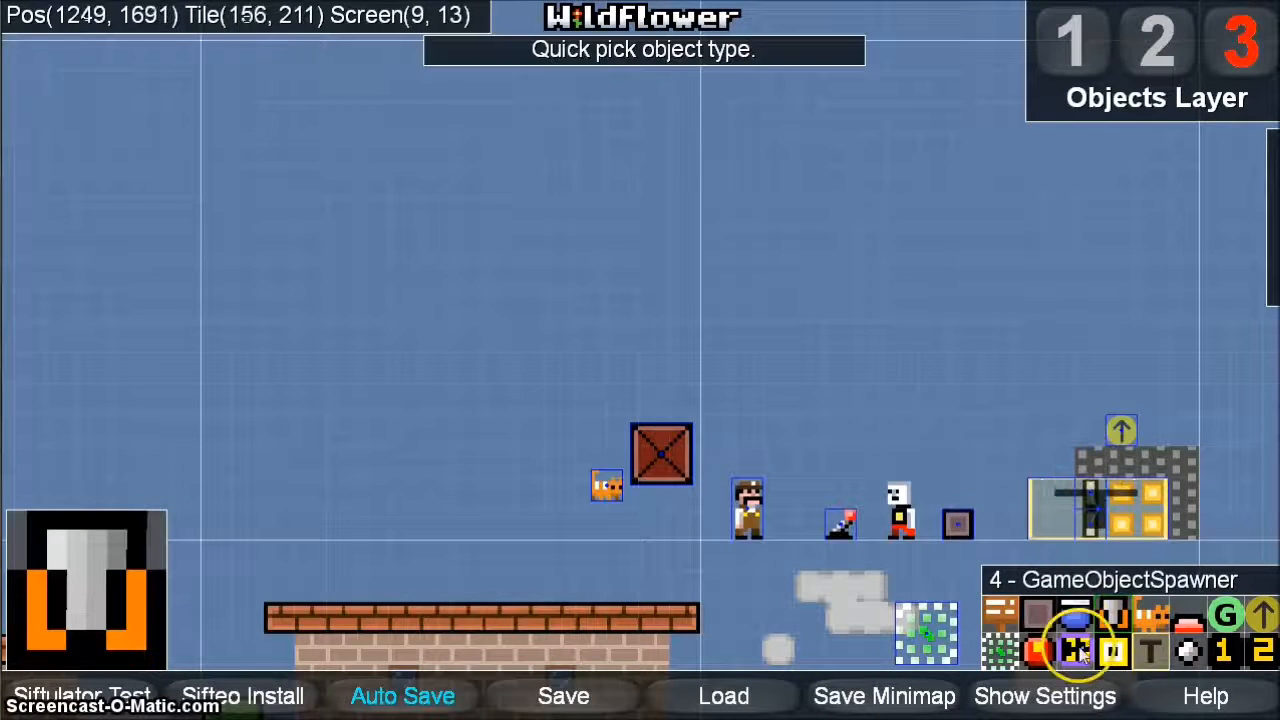
Step: Place an upright GameObjectSpawner in the sky at about (1072, 1656) and a second one rotated to 225° at about (1036, 1588)
drag(1226, 620, 398, 517)
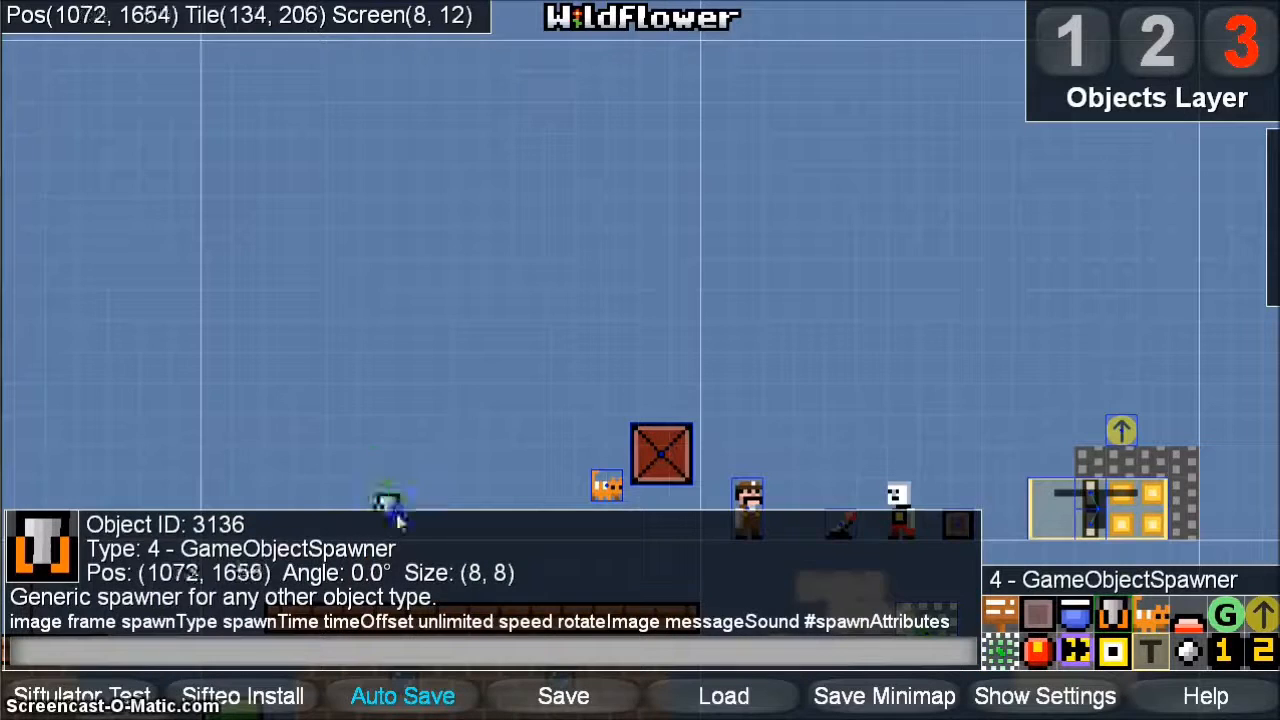
right_drag(376, 522, 376, 519)
drag(408, 423, 545, 340)
scroll(260, 183, up, 1)
click(308, 208)
drag(332, 230, 322, 113)
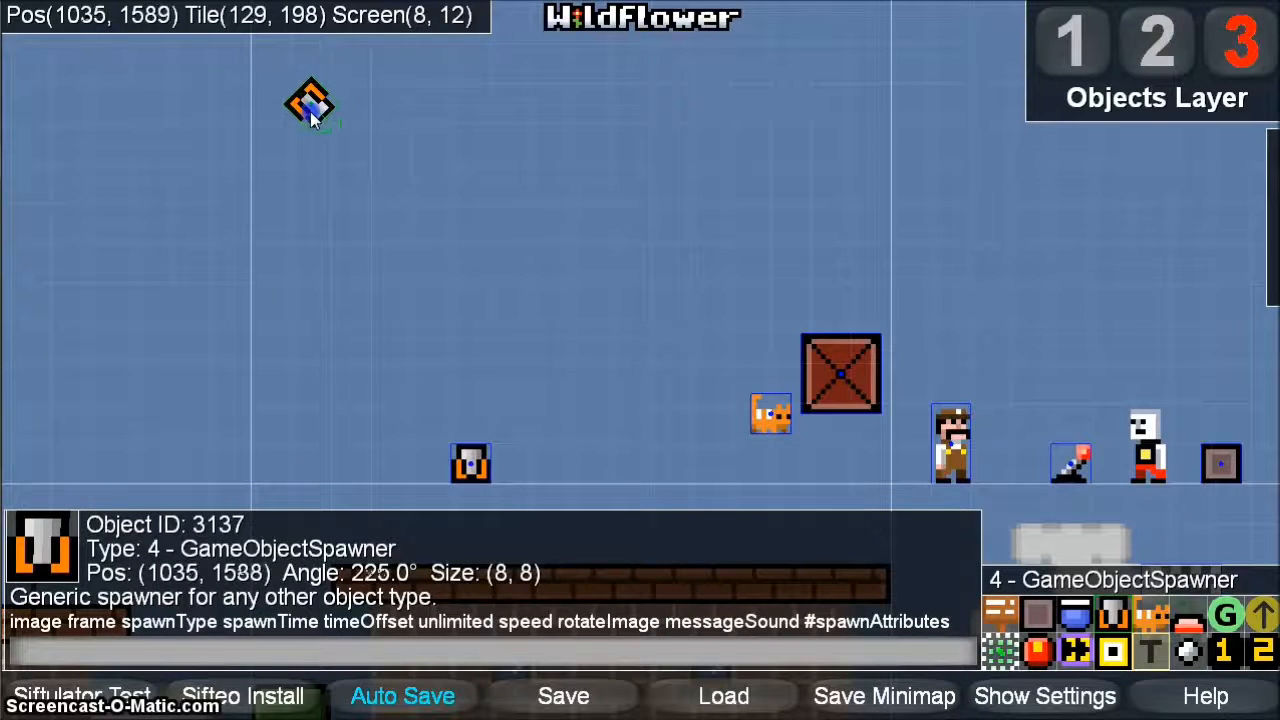
Step: Copy the existing green upside-down spawner from the underground ceiling near the pool and paste it in the sky at about (1100, 1604)
scroll(311, 118, down, 3)
middle_drag(781, 408, 766, 281)
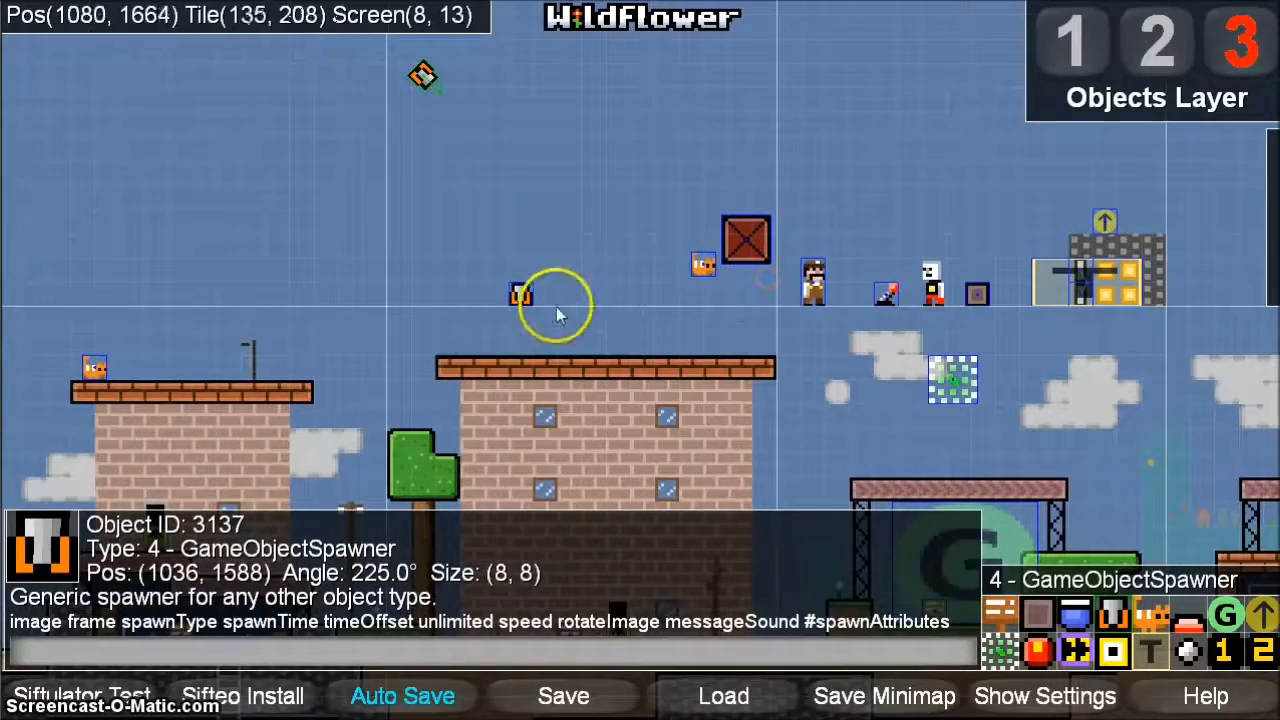
middle_drag(873, 558, 531, 217)
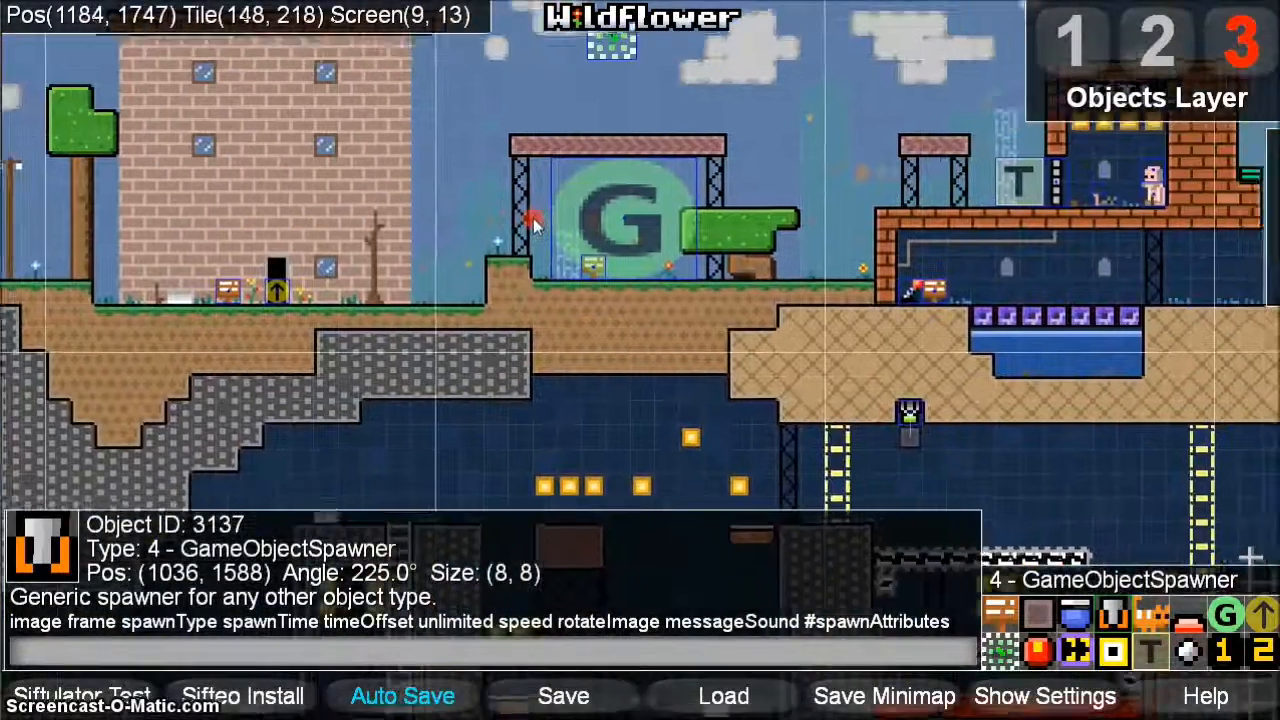
scroll(627, 215, up, 1)
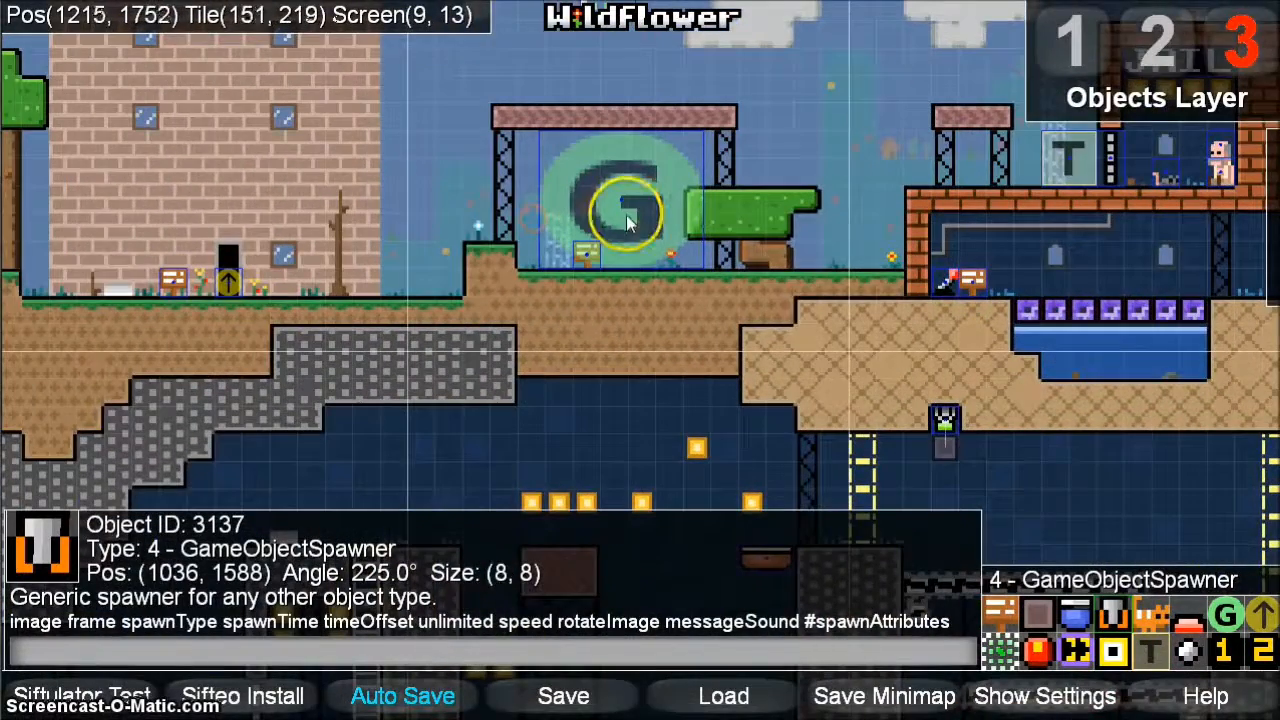
click(950, 421)
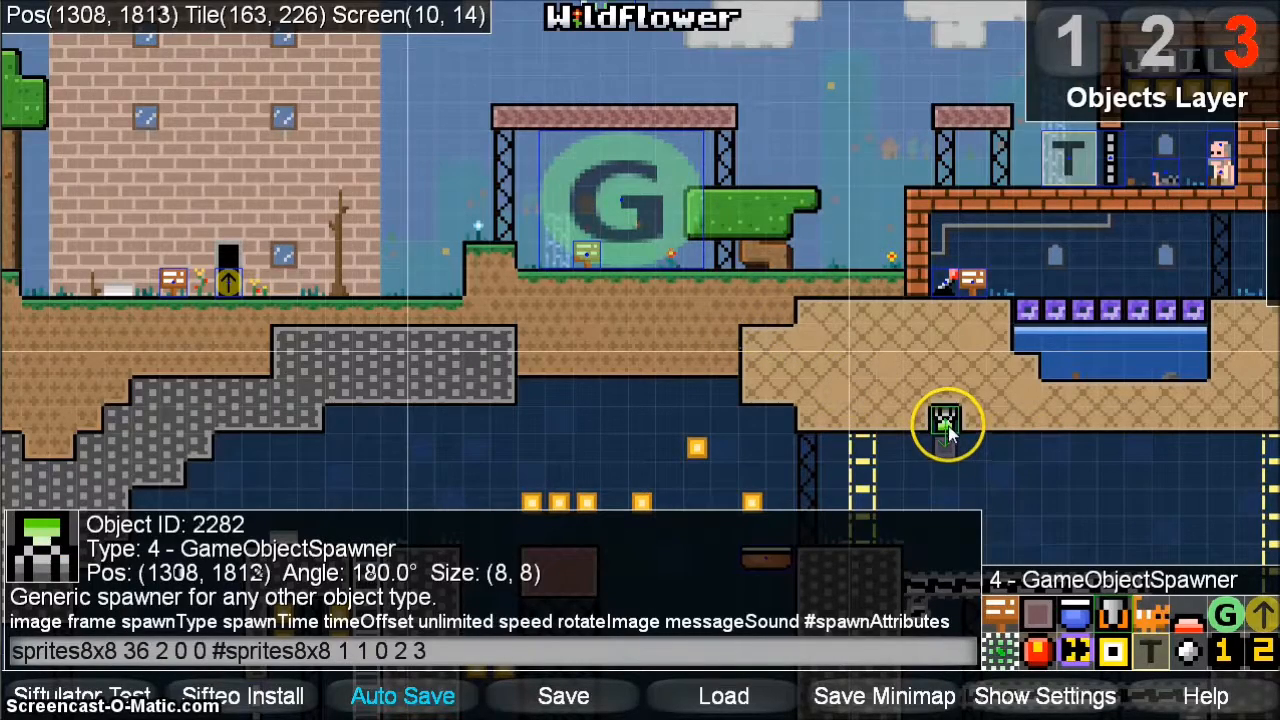
middle_drag(948, 425, 1210, 674)
middle_drag(508, 162, 621, 229)
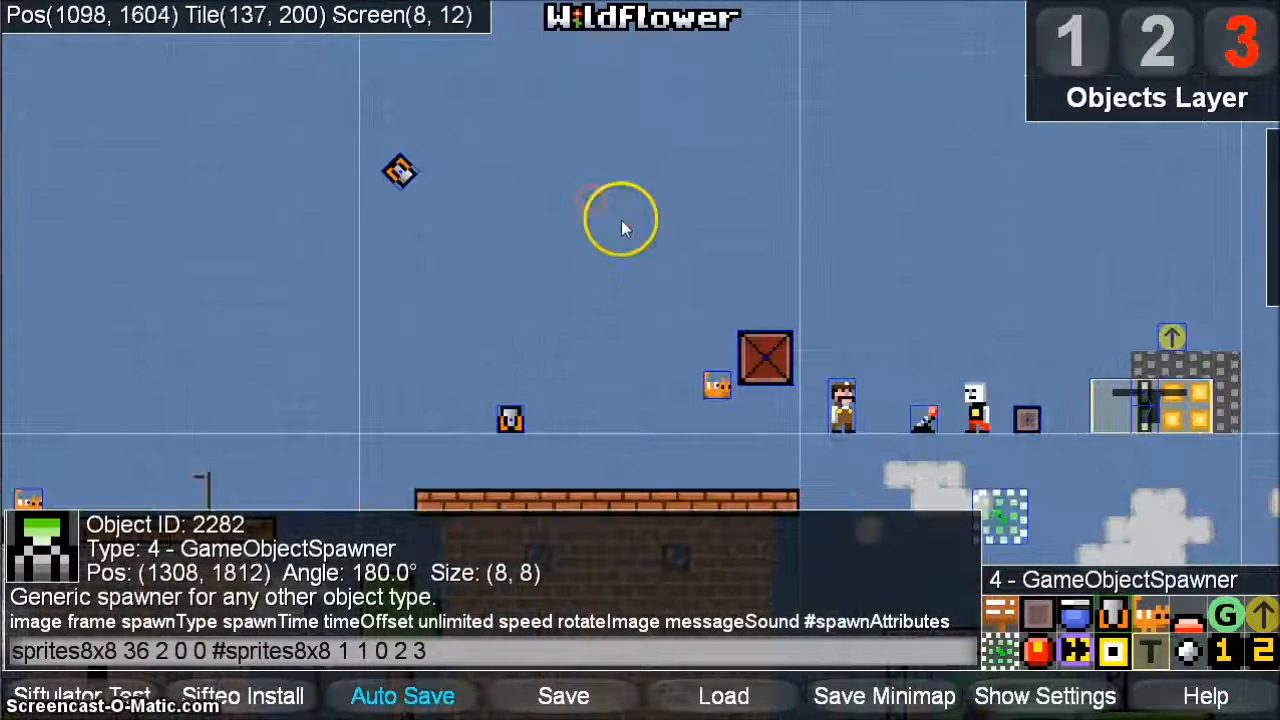
mouse_move(616, 207)
mouse_down()
mouse_move(639, 240)
mouse_move(624, 227)
mouse_up()
Step: Examine the copied spawner's #spawnAttributes, shift the upright spawner away from the crate, and move the copy to about (1074, 1604)
click(133, 645)
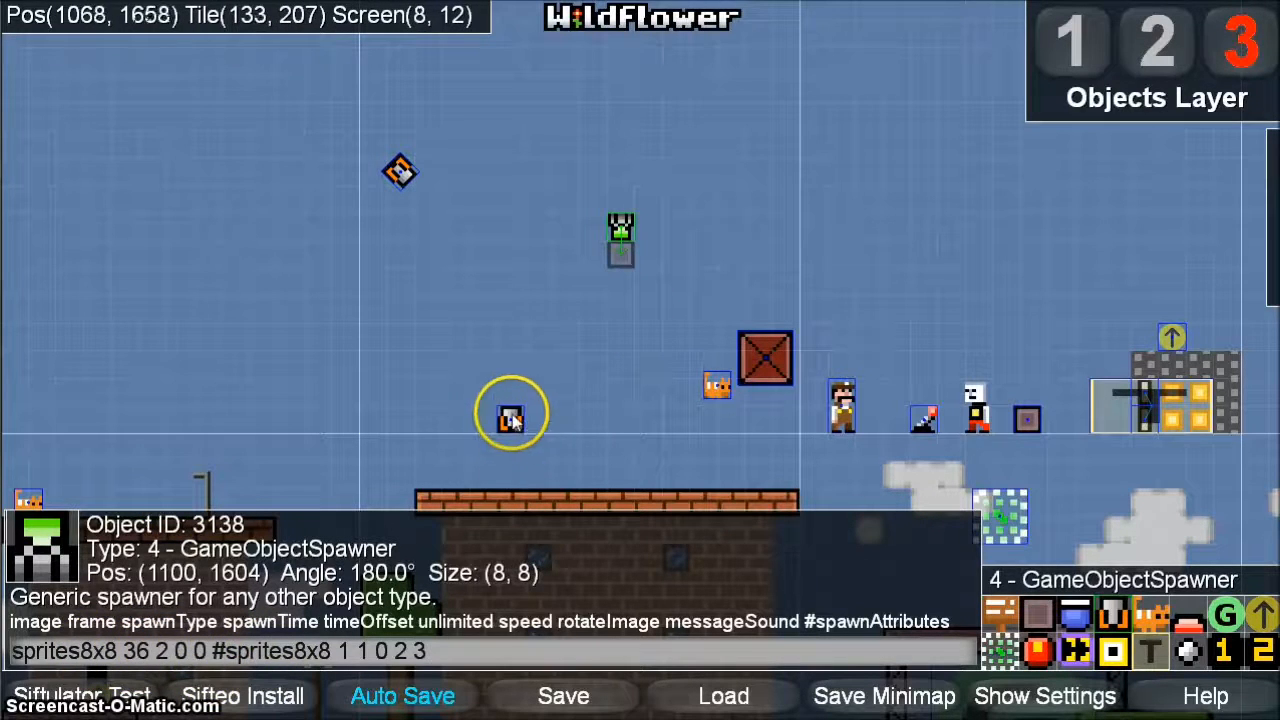
drag(510, 418, 450, 420)
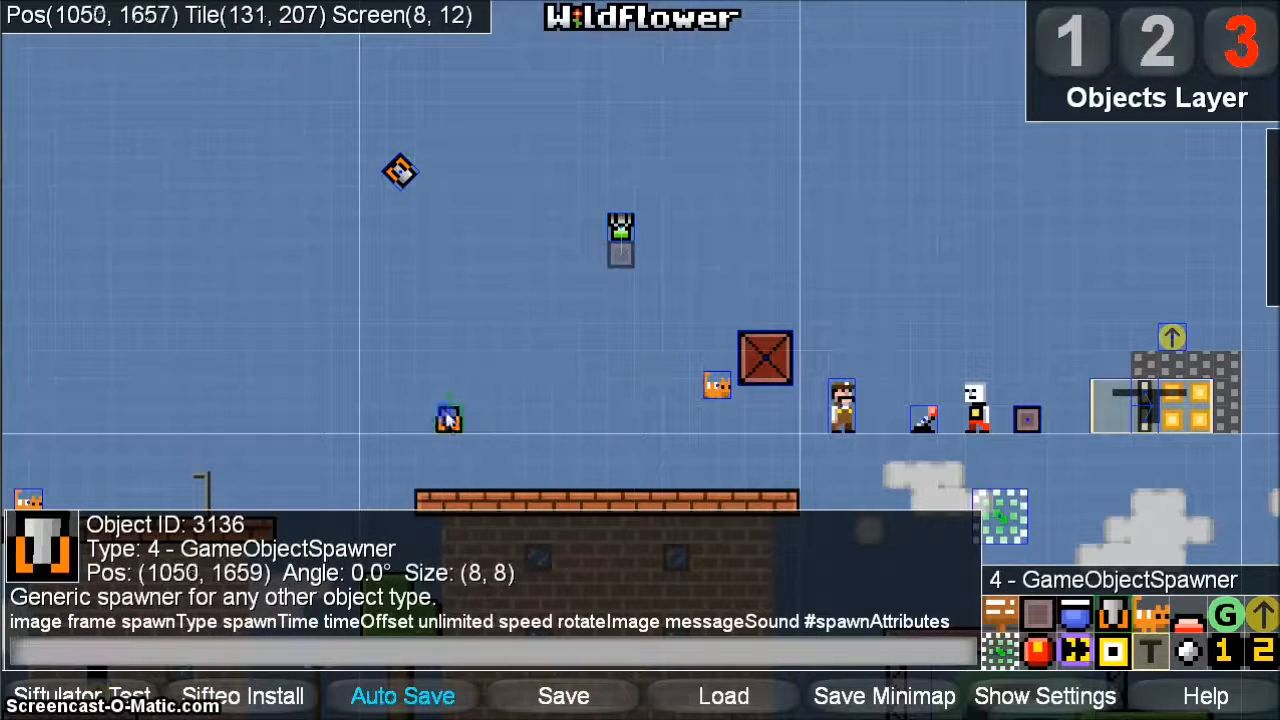
click(616, 226)
drag(213, 657, 441, 662)
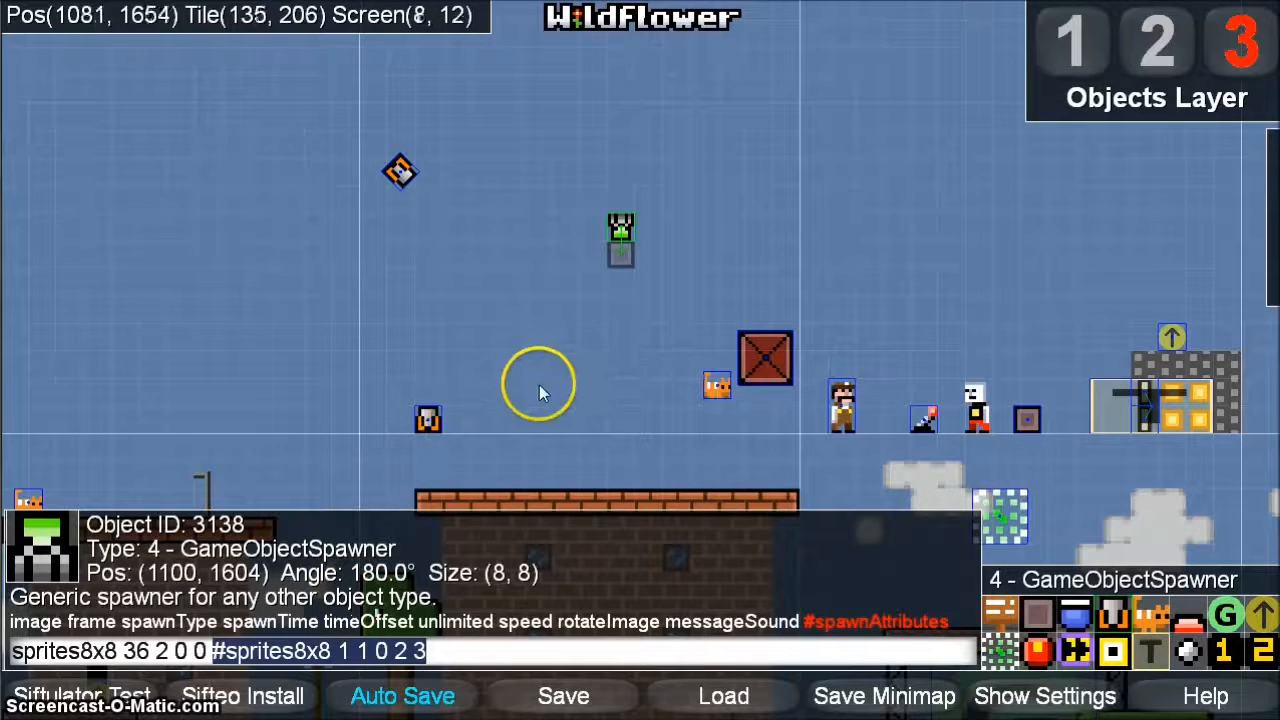
drag(613, 250, 537, 232)
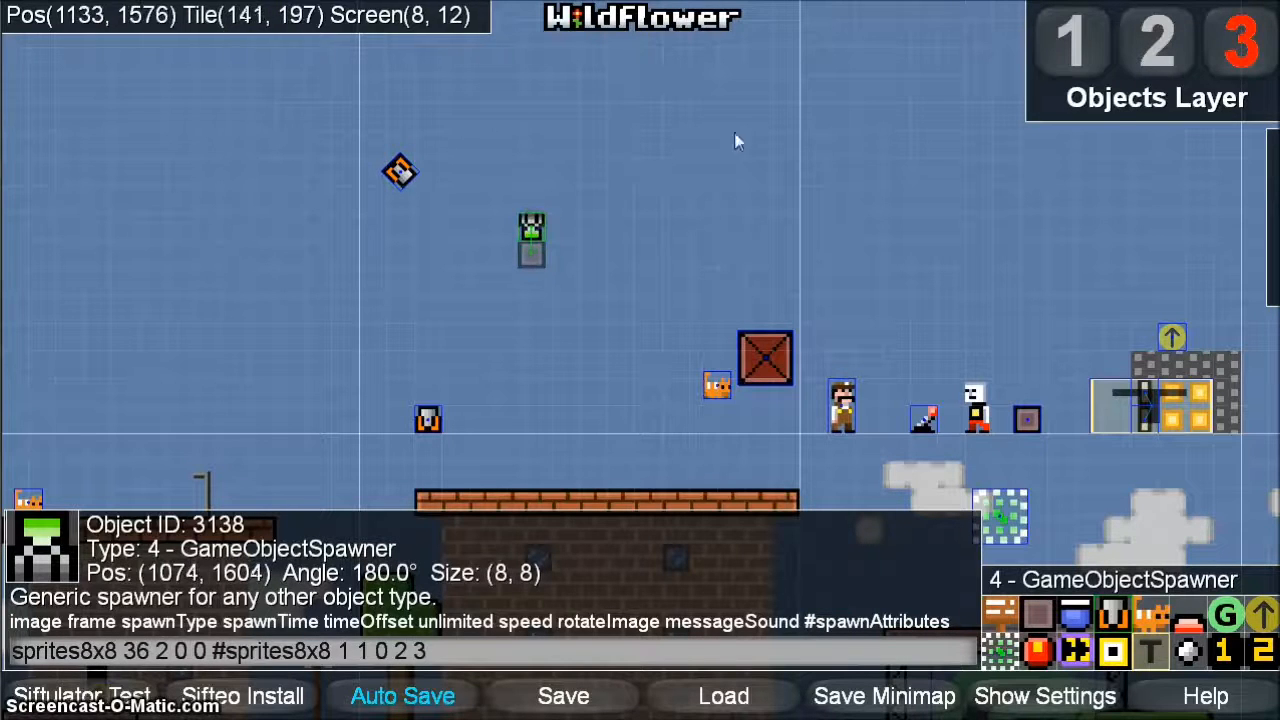
Step: Draw a short strip of tile 244 - Fire on the Foreground Layer between the upright spawner and the cat
click(1072, 45)
key(2)
click(1069, 660)
drag(645, 415, 680, 414)
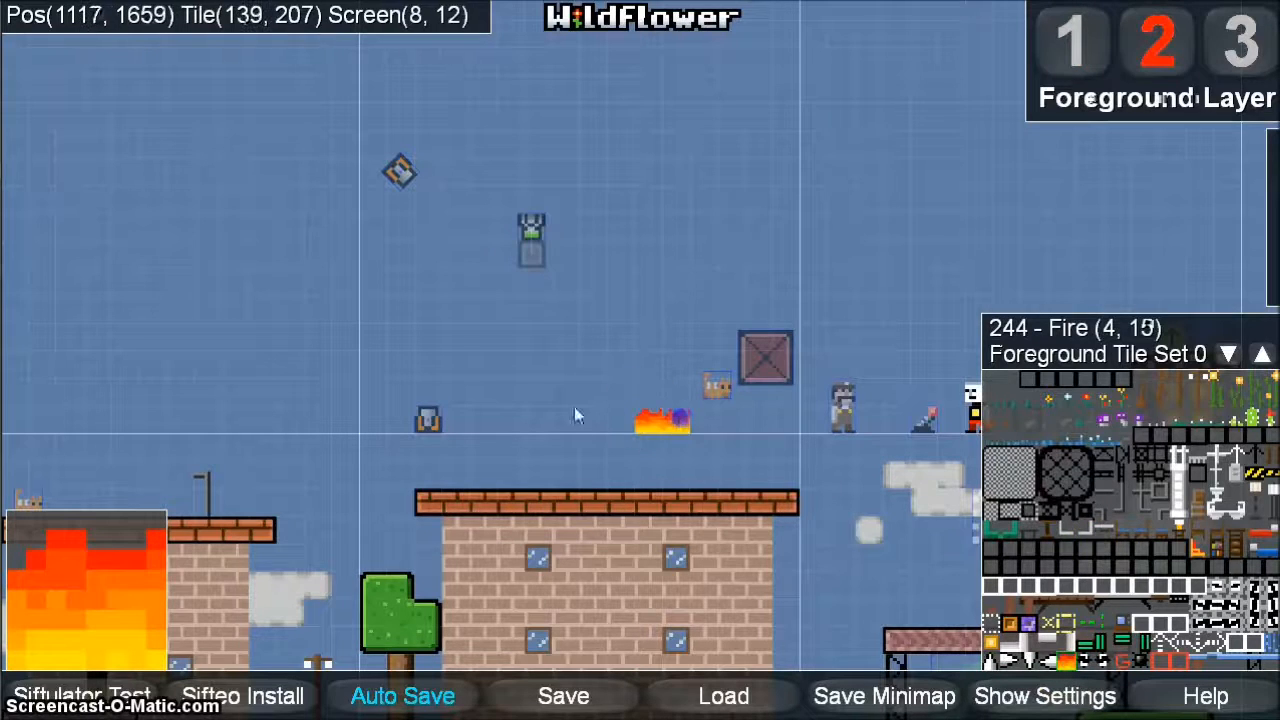
Step: Set the player's start beside the upright spawner and test the spawners and fire in the Siftulator
click(478, 410)
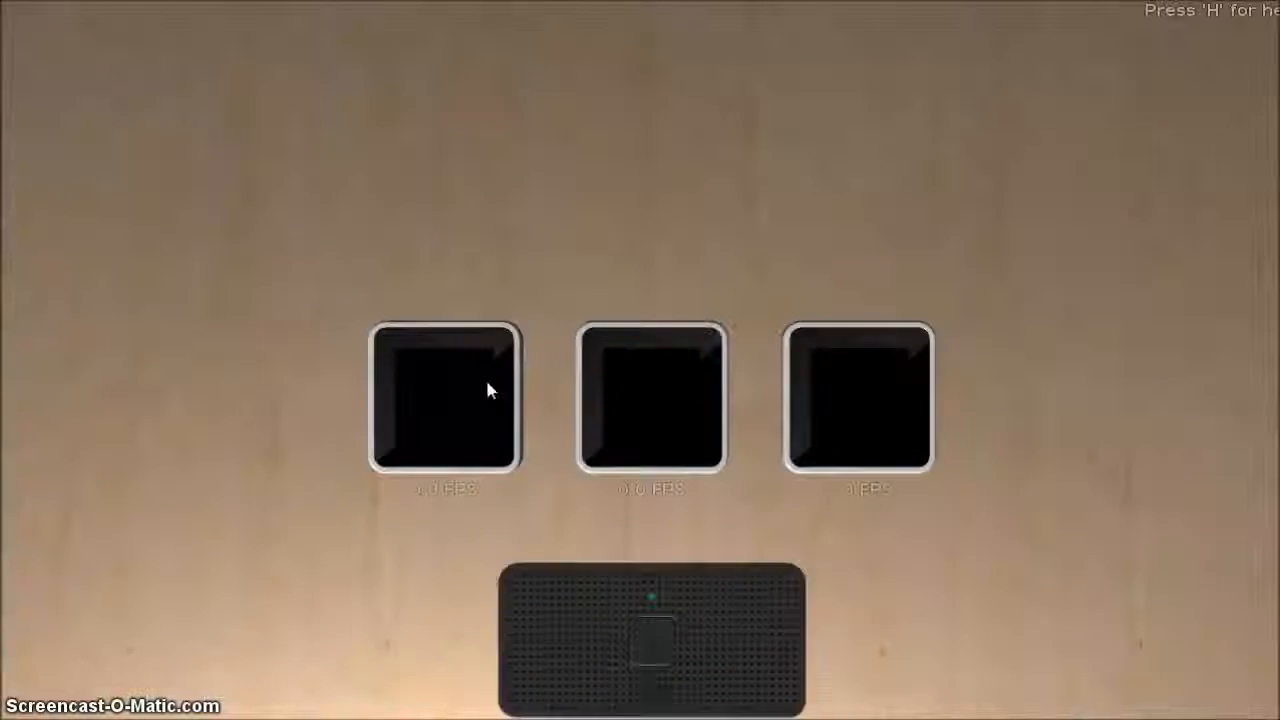
click(551, 372)
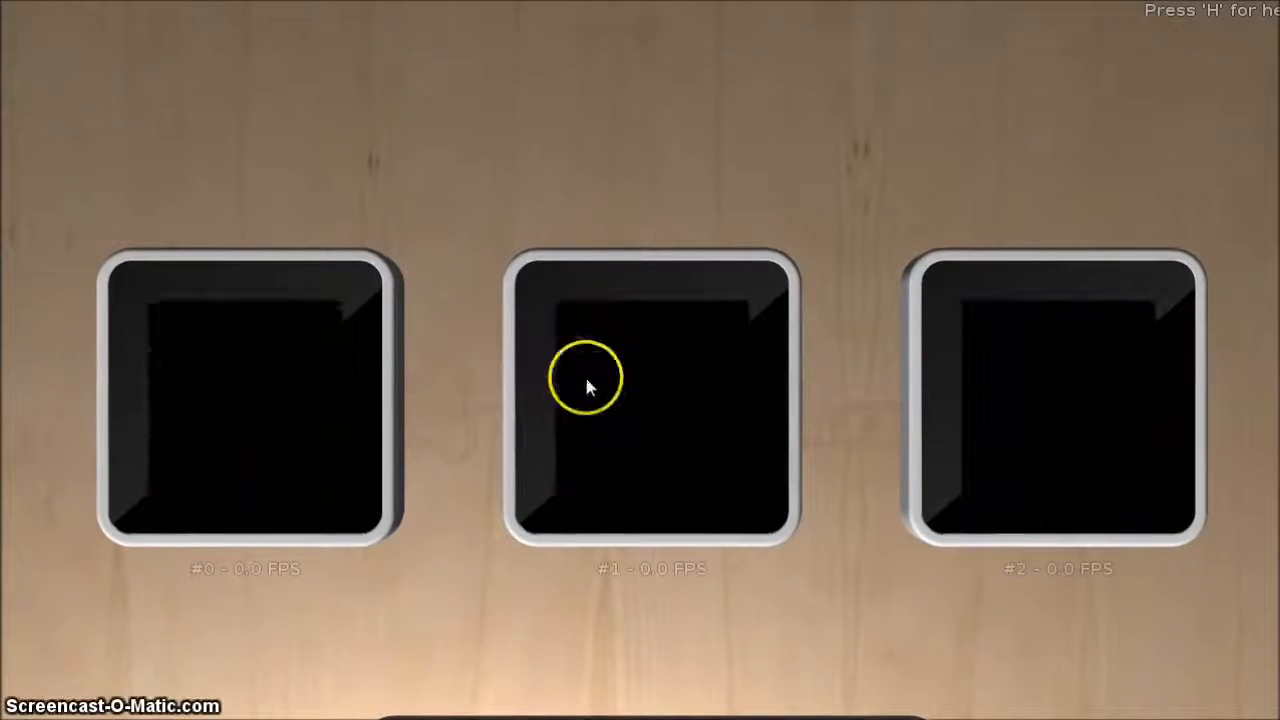
right_drag(682, 491, 745, 488)
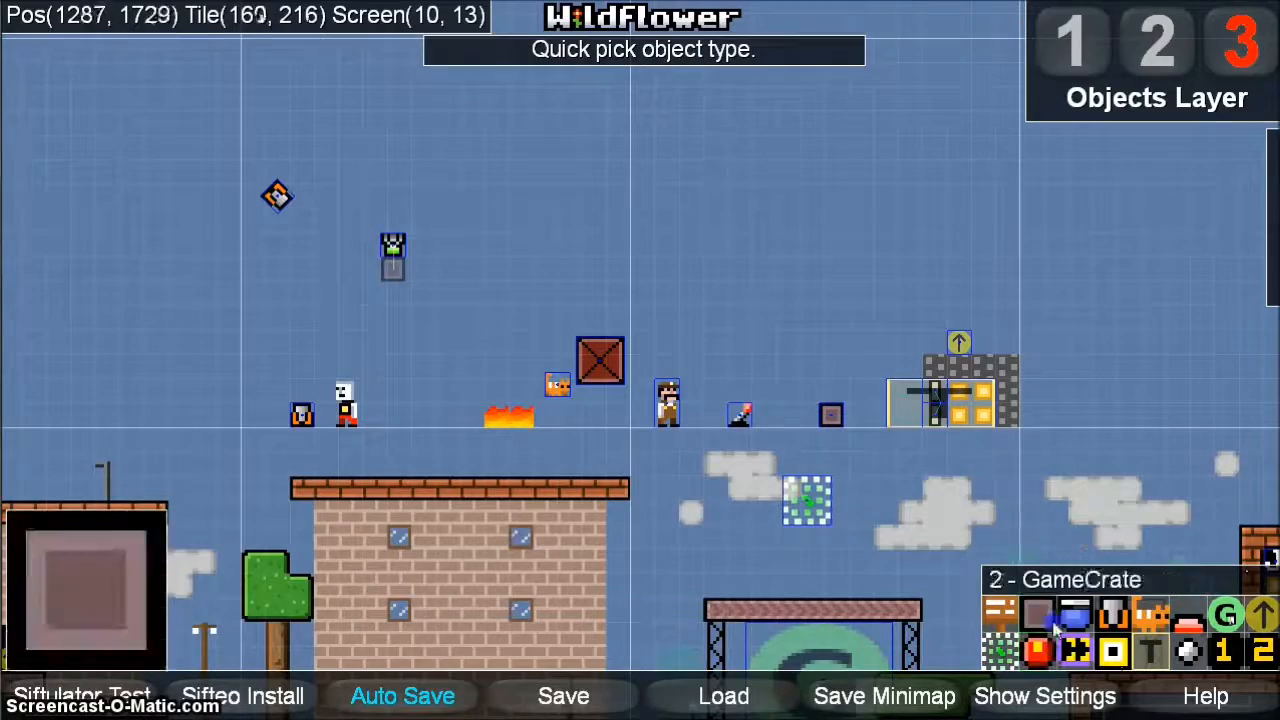
Step: Choose the GameProjectile object type and survey the example level's underground rooms, jail area and town up to Pixel Plaza
click(1188, 650)
scroll(955, 648, down, 3)
middle_drag(423, 635, 123, 366)
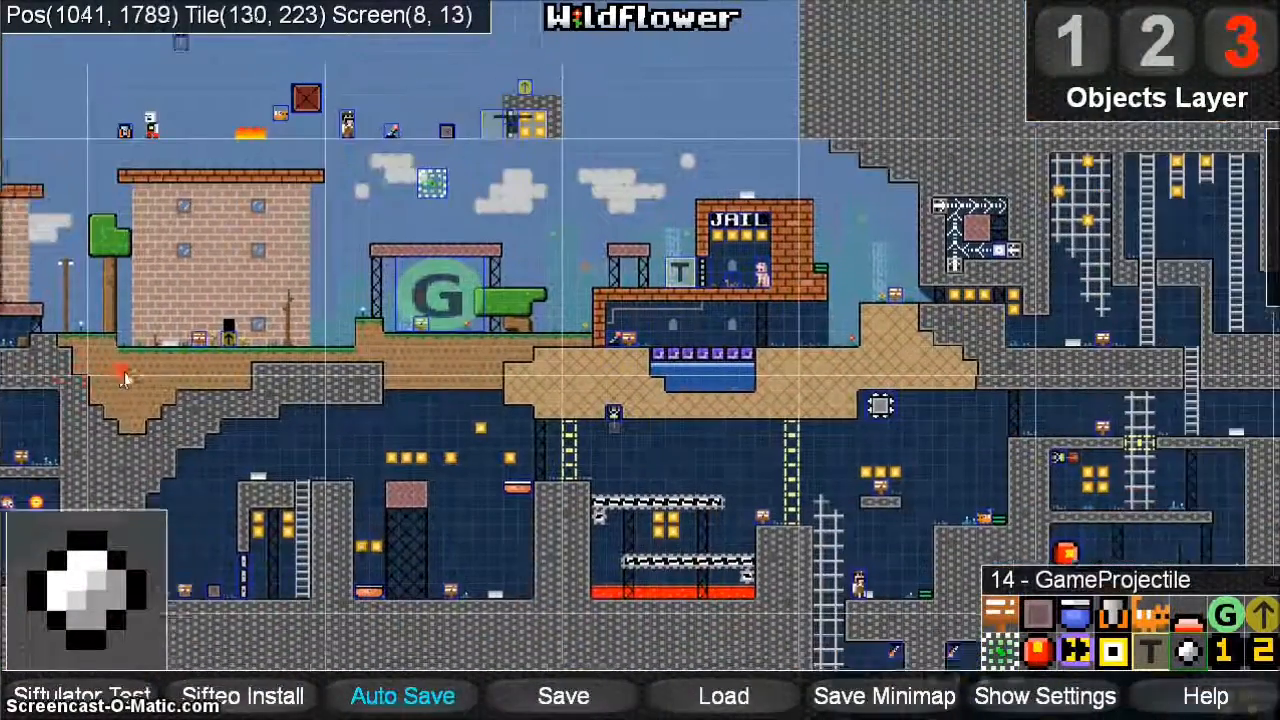
middle_drag(1070, 390, 86, 244)
middle_drag(698, 212, 866, 428)
scroll(562, 408, up, 2)
middle_drag(406, 425, 960, 381)
middle_drag(278, 296, 997, 264)
middle_drag(208, 308, 926, 266)
scroll(325, 305, down, 2)
middle_drag(293, 333, 1108, 556)
middle_drag(385, 394, 230, 391)
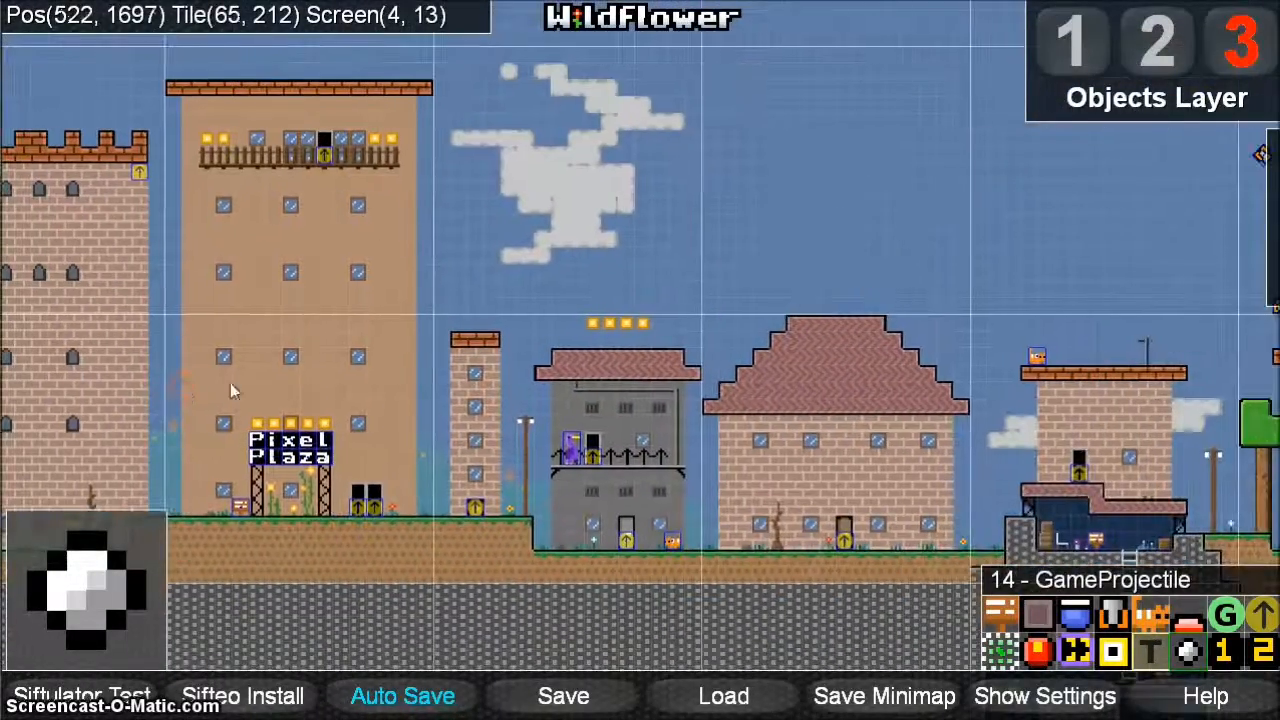
Step: Inspect the attributes of the purple bird NPC on the balcony, the house door and the orange cat on the rooftop
click(573, 456)
scroll(826, 432, up, 2)
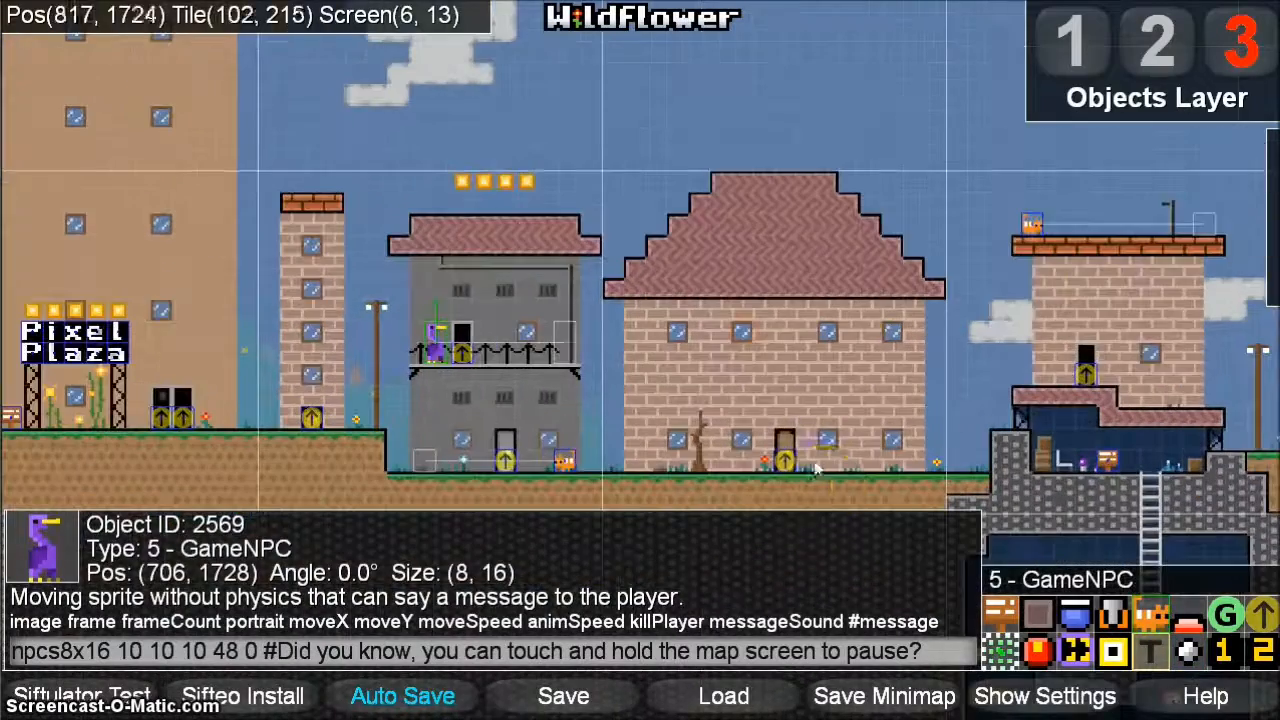
click(790, 470)
middle_drag(946, 419, 668, 436)
scroll(668, 436, up, 1)
click(750, 222)
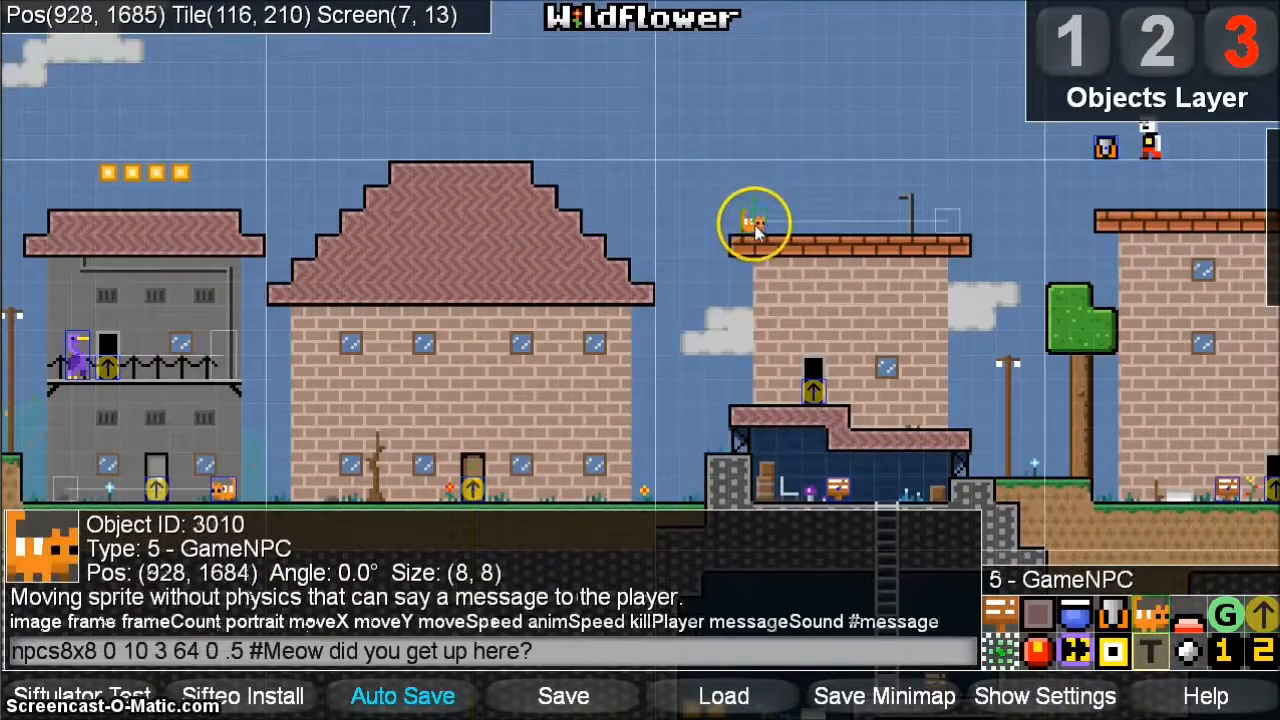
Step: Inspect the messages on the sign beside the ladder and on the sign beside the large brick building's door
click(833, 482)
middle_drag(1008, 470, 503, 447)
scroll(513, 447, up, 1)
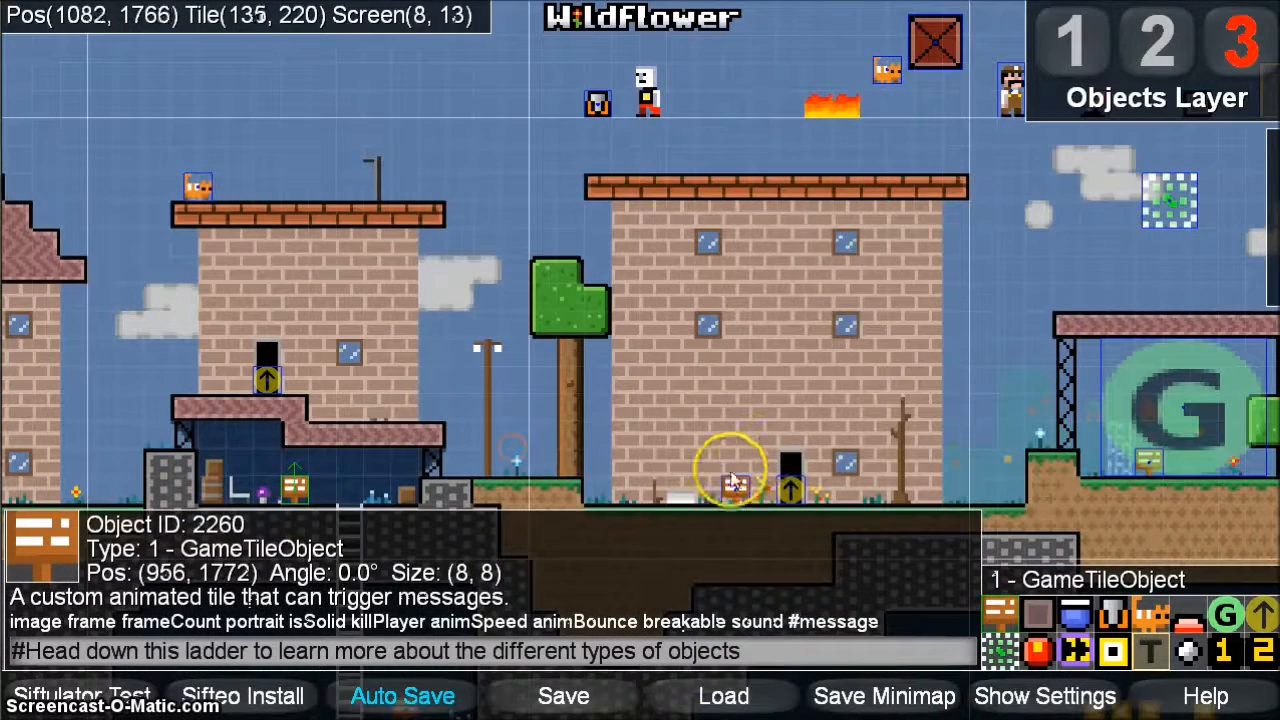
click(736, 484)
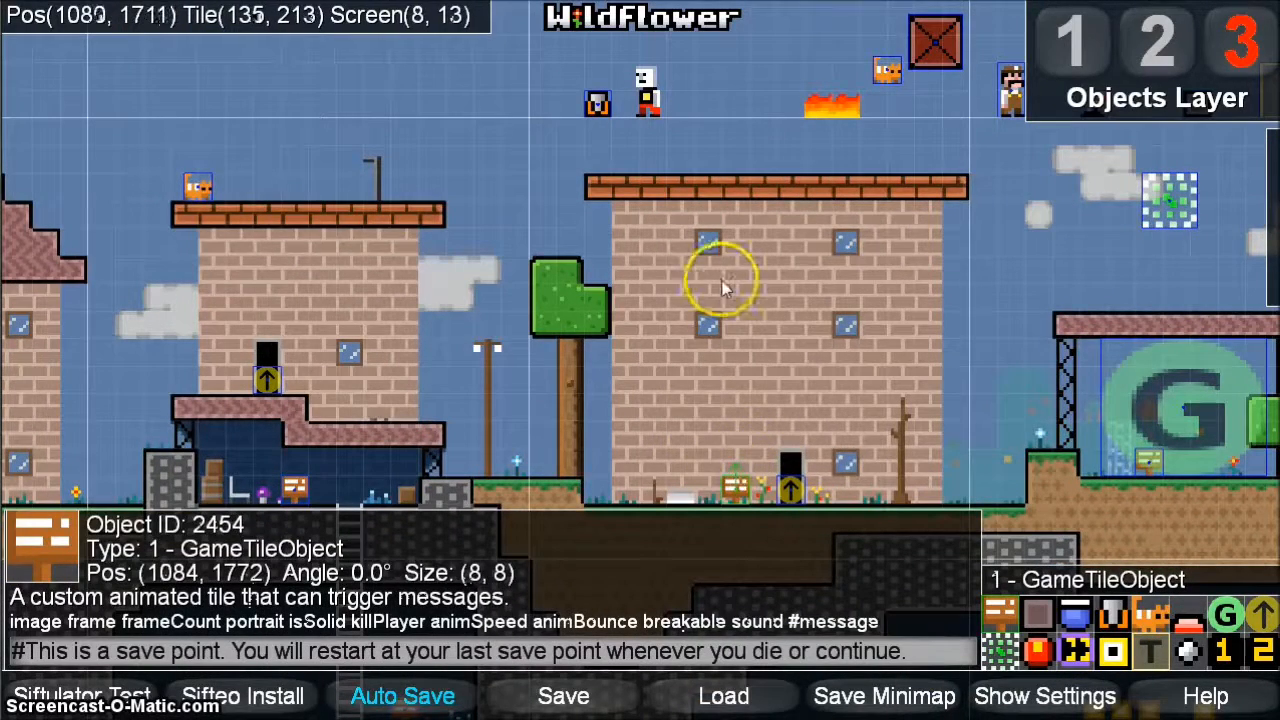